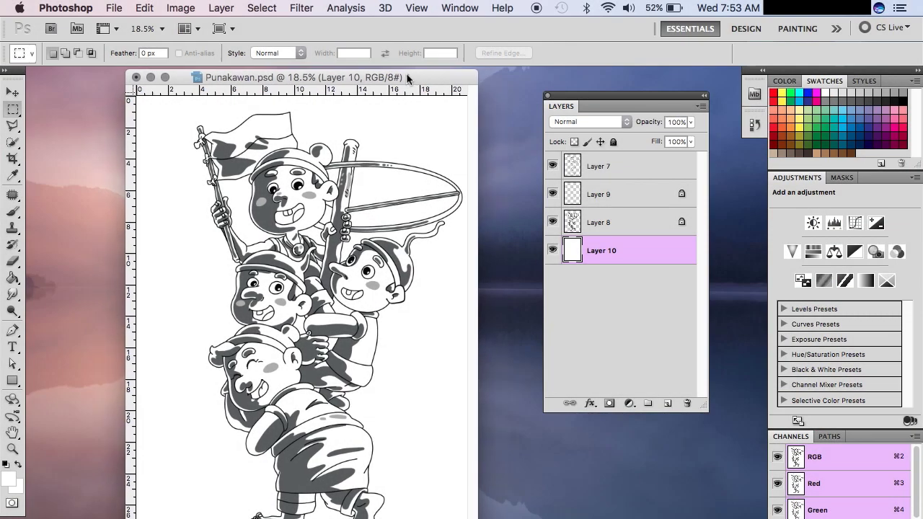
Step: Check the canvas size and the 300 resolution image size without changing anything
{"action": "left_click", "coordinate": [182, 8]}
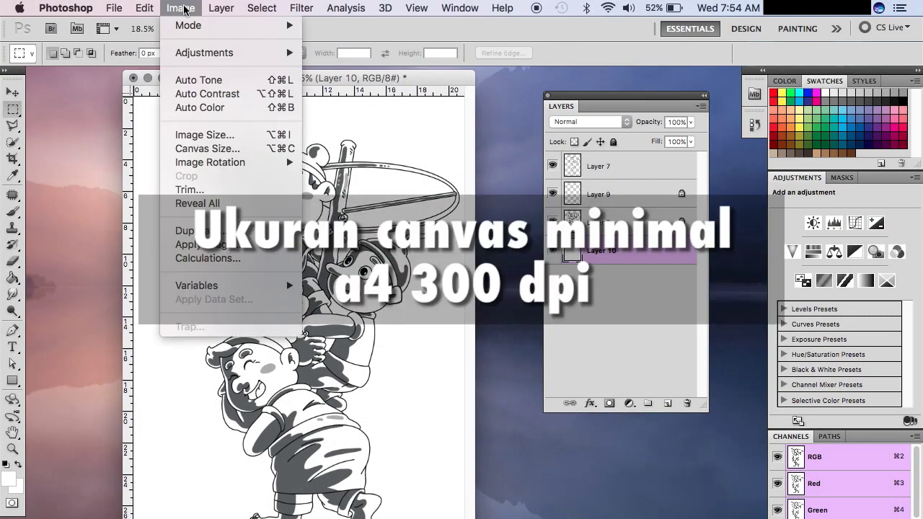
{"action": "left_click", "coordinate": [217, 149]}
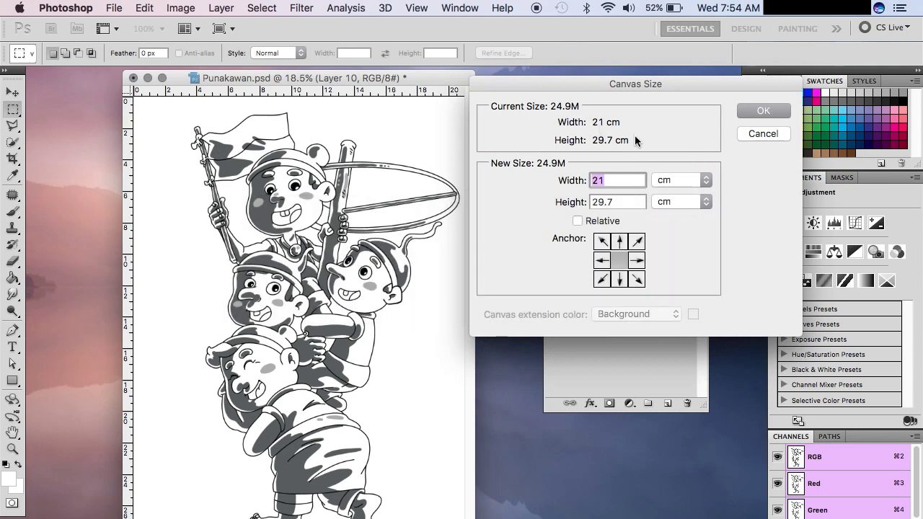
{"action": "left_click", "coordinate": [629, 202]}
{"action": "key", "text": "Escape"}
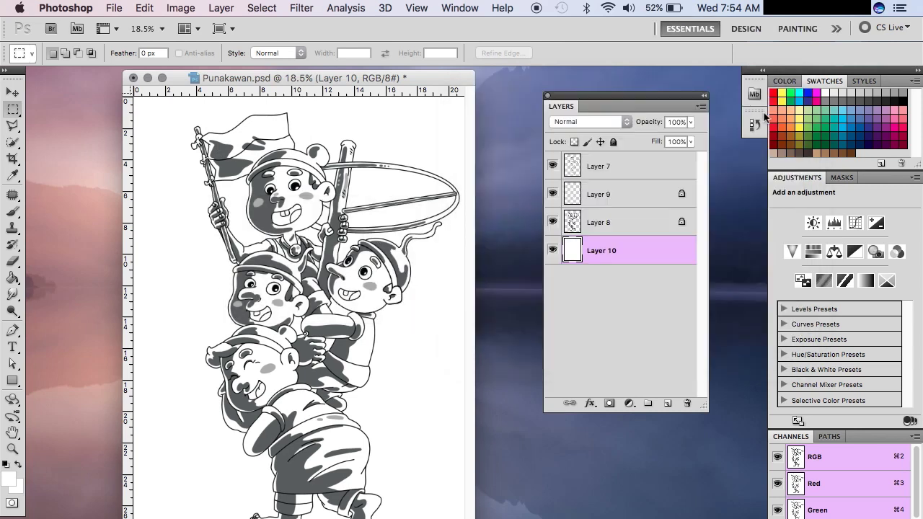
{"action": "left_click", "coordinate": [169, 7]}
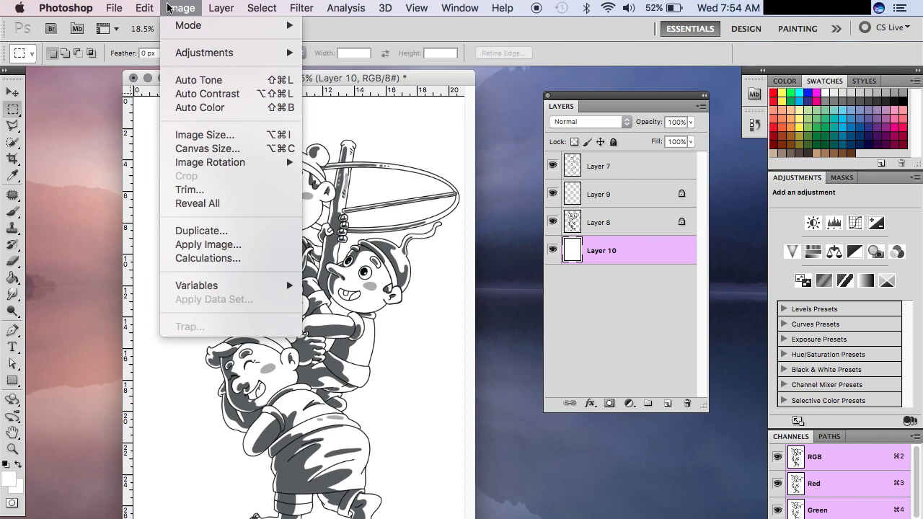
{"action": "left_click", "coordinate": [191, 135]}
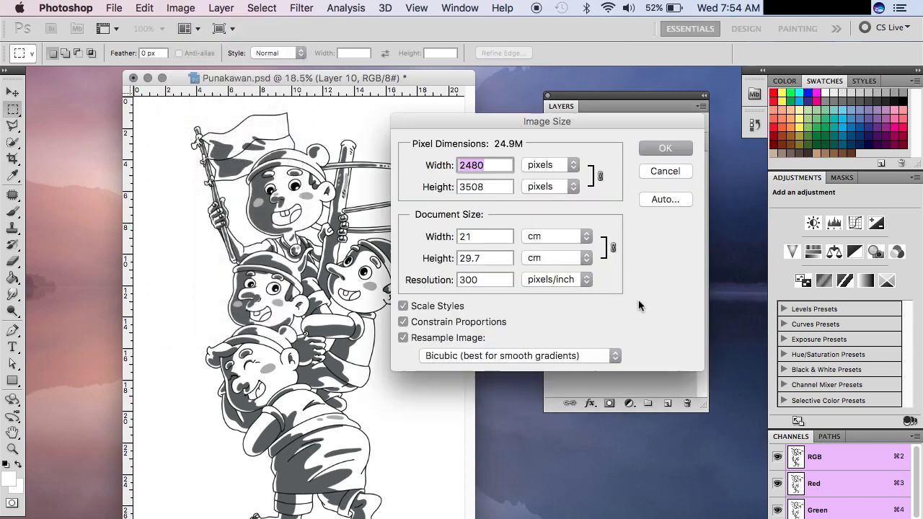
{"action": "double_click", "coordinate": [488, 279]}
{"action": "left_click", "coordinate": [664, 148]}
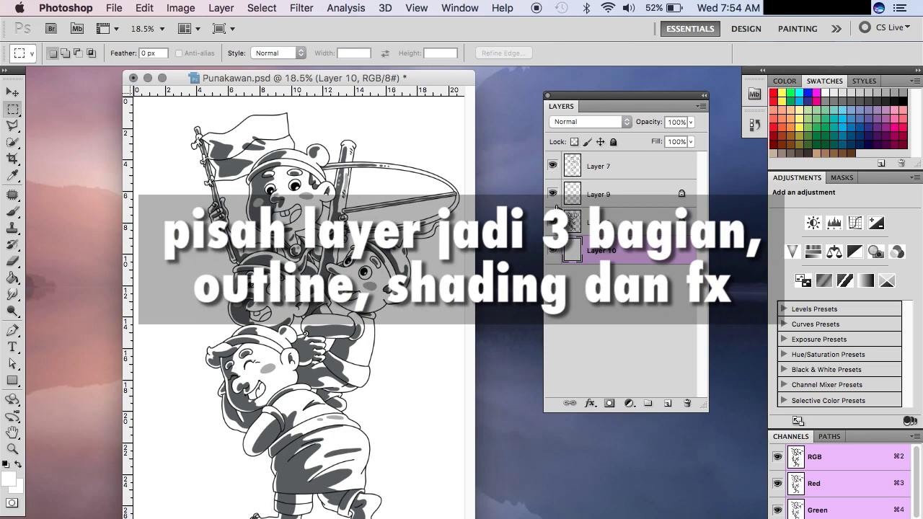
Step: Isolate the outline layer and rename it INKING
{"action": "left_click", "coordinate": [551, 194]}
{"action": "left_click", "coordinate": [552, 195]}
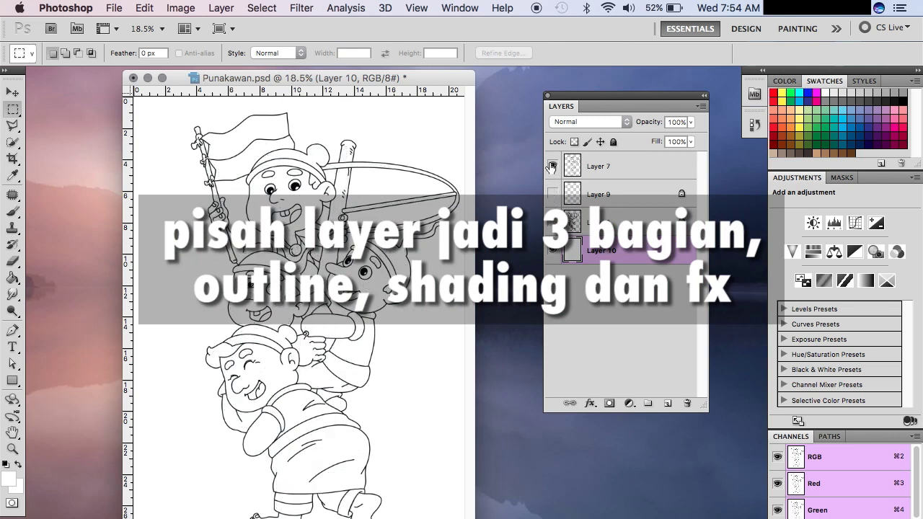
{"action": "left_click", "coordinate": [551, 166]}
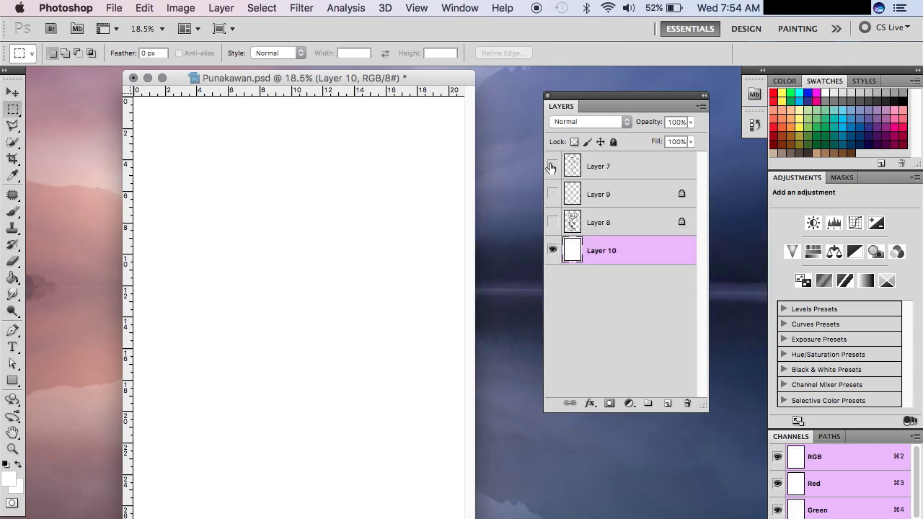
{"action": "double_click", "coordinate": [599, 167]}
{"action": "type", "text": "INKING"}
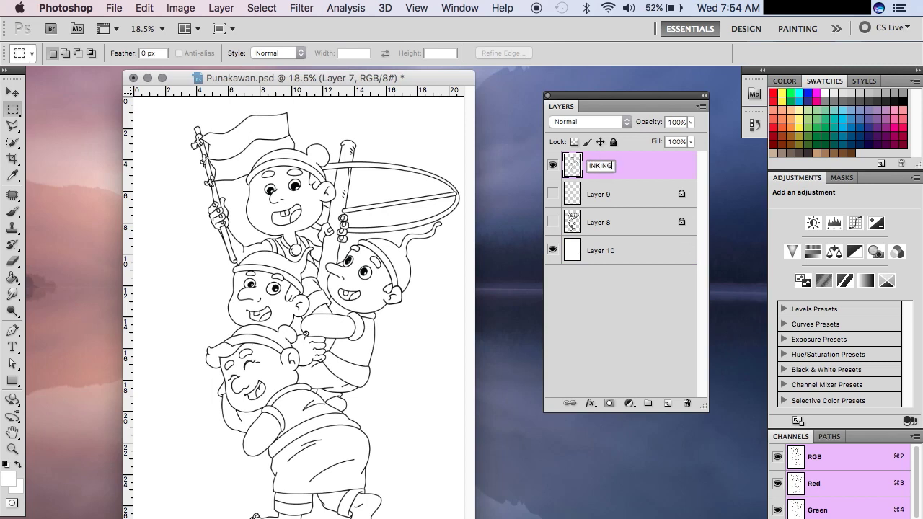
{"action": "key", "text": "Return"}
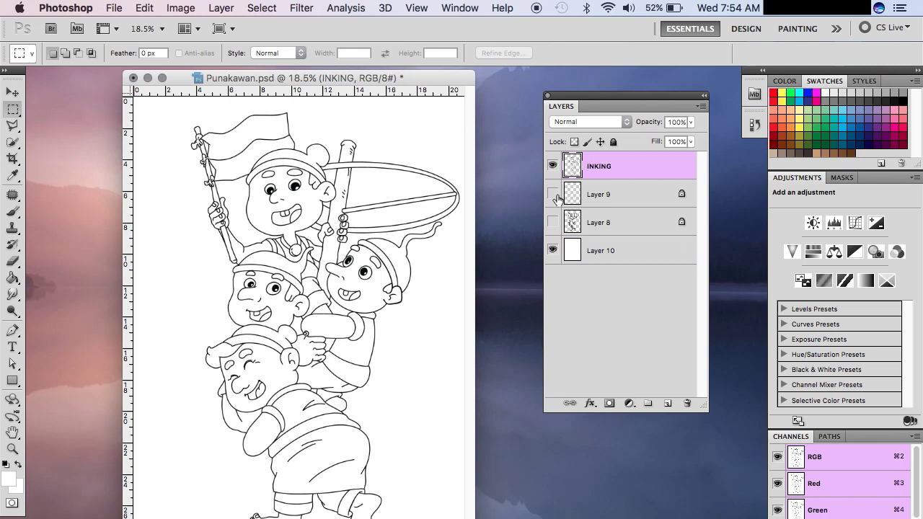
Step: Check the grey shading layer and rename it SHADOW
{"action": "left_click", "coordinate": [553, 195]}
{"action": "left_click", "coordinate": [553, 195]}
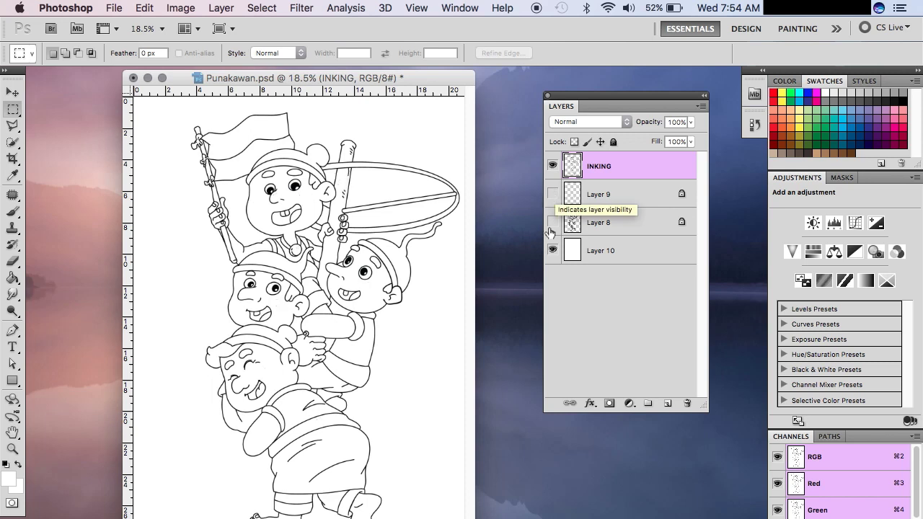
{"action": "left_click", "coordinate": [552, 223]}
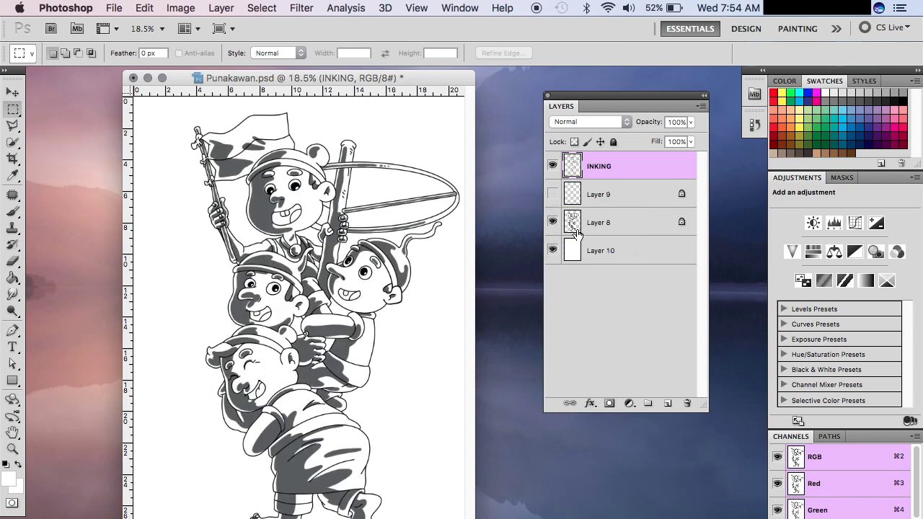
{"action": "left_click", "coordinate": [553, 223]}
{"action": "double_click", "coordinate": [601, 223]}
{"action": "type", "text": "SH"}
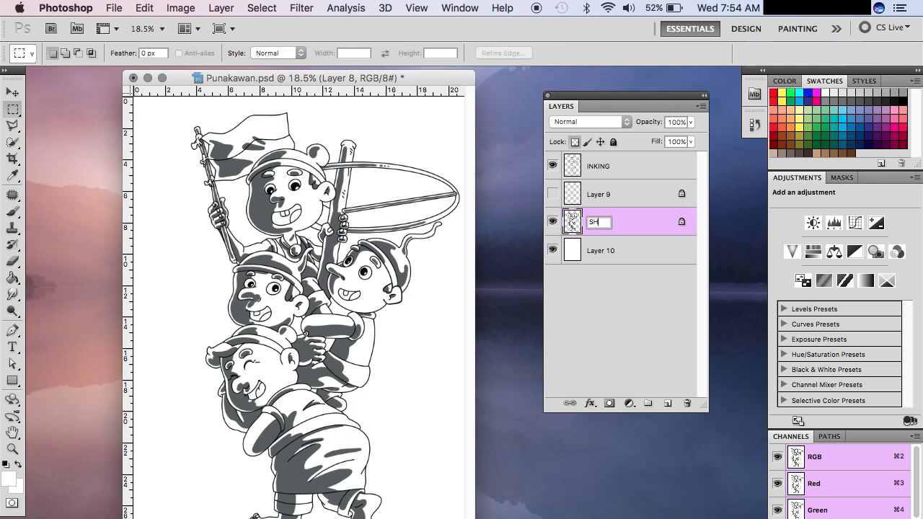
{"action": "type", "text": "ADOW"}
{"action": "key", "text": "Return"}
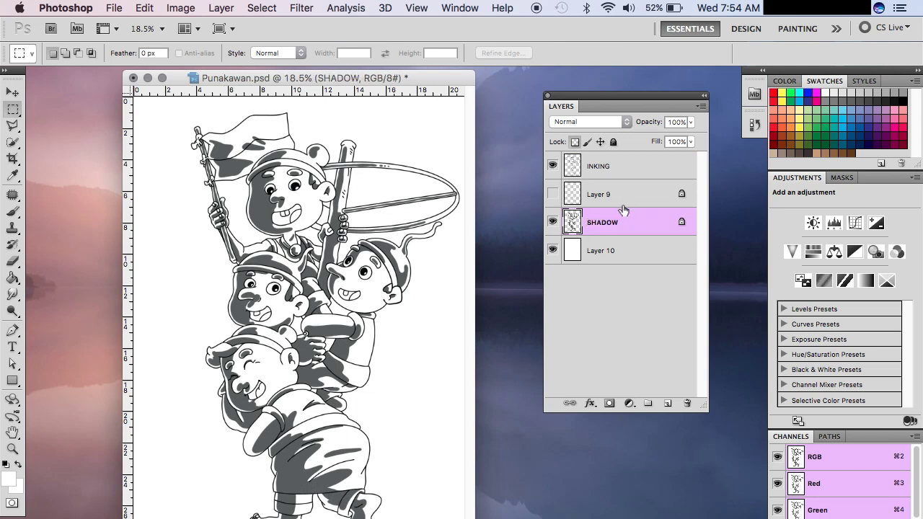
Step: Check the cheek blush layer and rename it FX
{"action": "left_click", "coordinate": [620, 203]}
{"action": "left_click", "coordinate": [552, 194]}
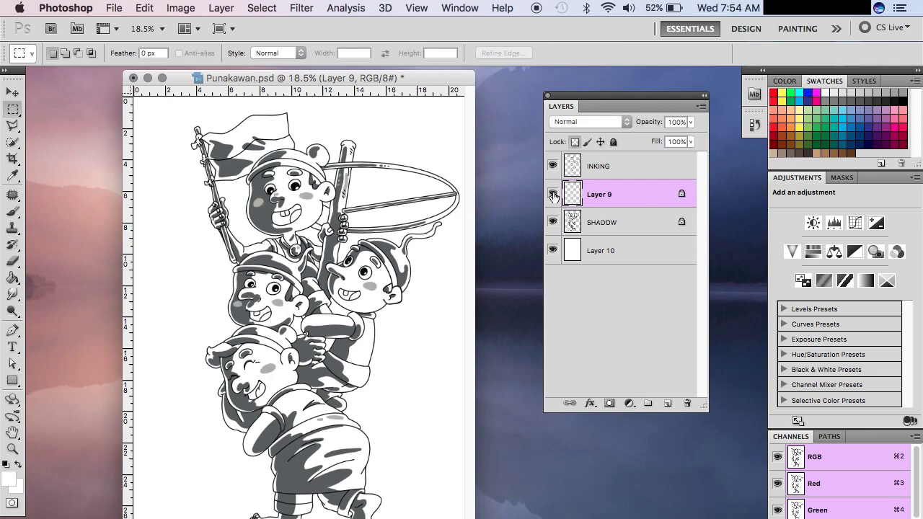
{"action": "left_click", "coordinate": [553, 194]}
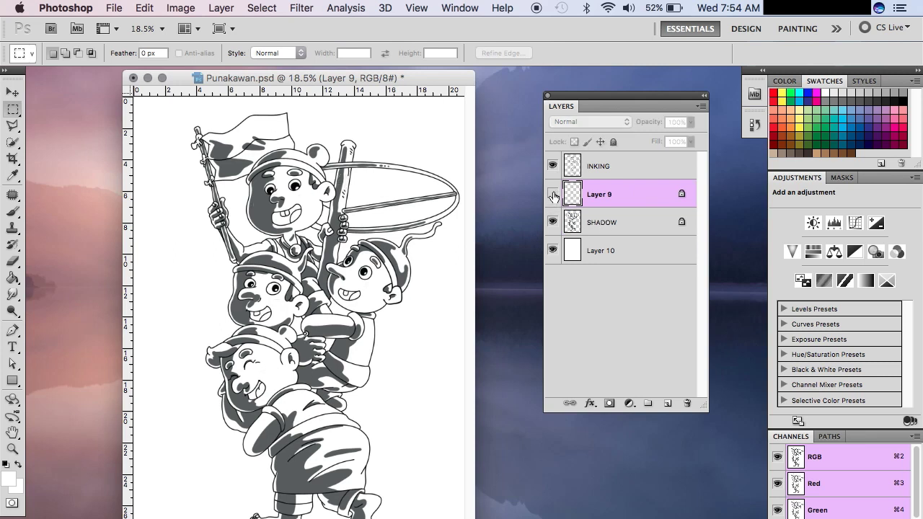
{"action": "double_click", "coordinate": [598, 195]}
{"action": "type", "text": "FX"}
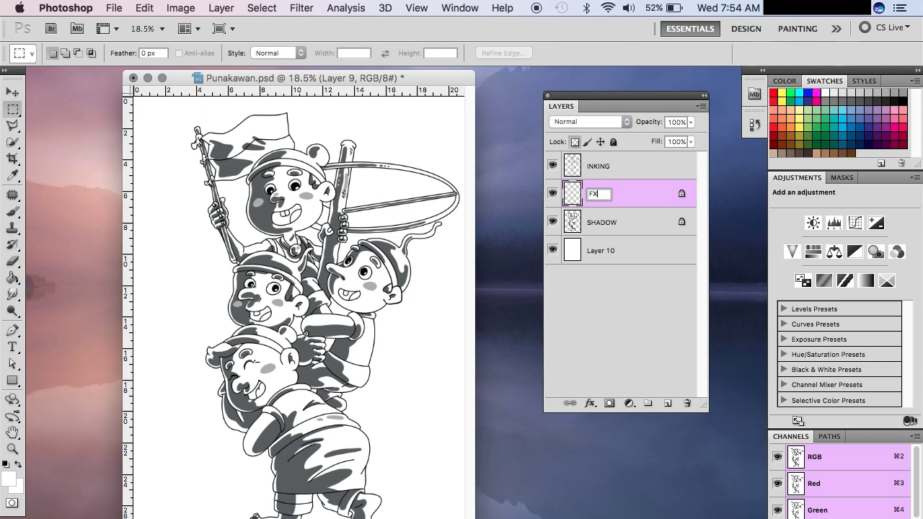
{"action": "left_click", "coordinate": [619, 252]}
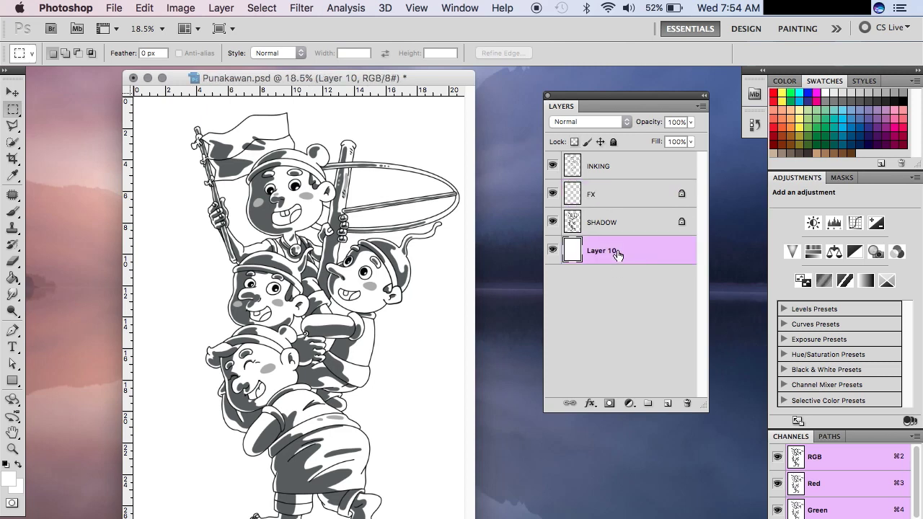
Step: Delete the white background layer and save Punakawan.psd
{"action": "left_click", "coordinate": [553, 250]}
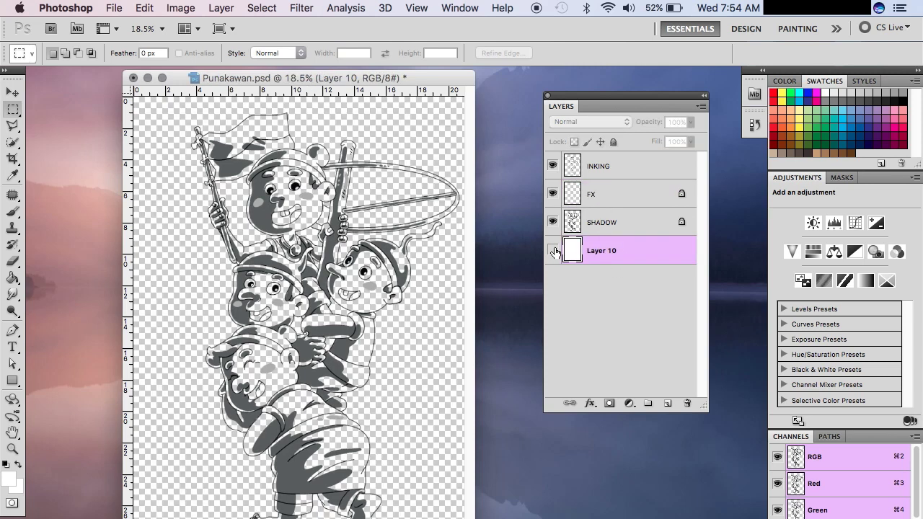
{"action": "left_click", "coordinate": [553, 250]}
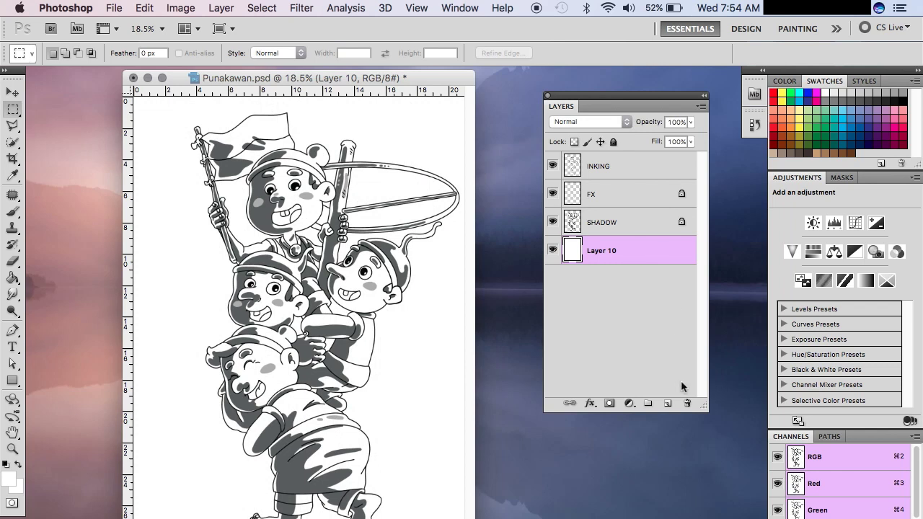
{"action": "left_click", "coordinate": [689, 406]}
{"action": "left_click", "coordinate": [570, 215]}
{"action": "left_click", "coordinate": [117, 8]}
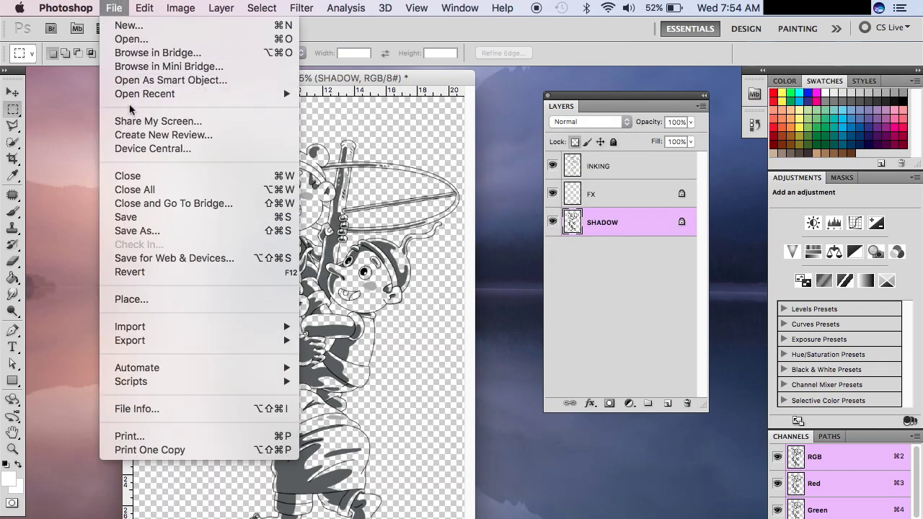
{"action": "left_click", "coordinate": [139, 217]}
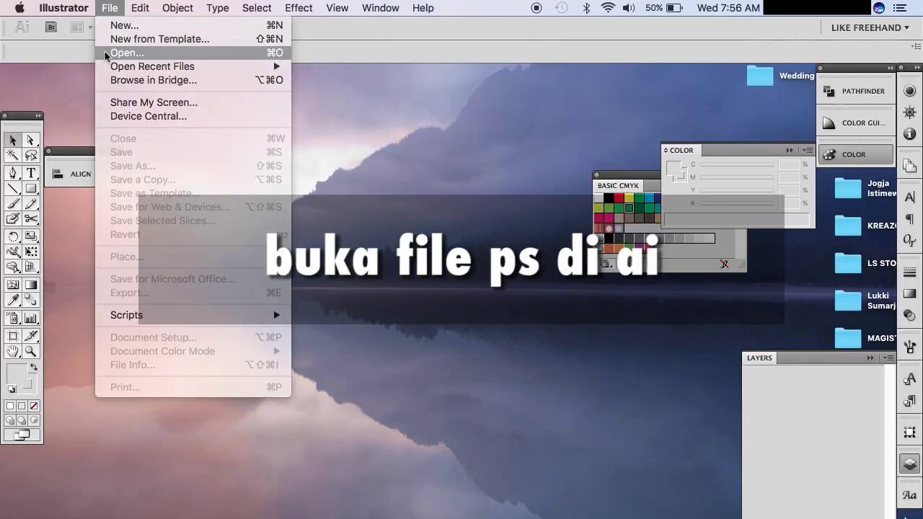
Step: Open Punakawan.psd from the 17an folder with Convert Layers to Objects
{"action": "left_click", "coordinate": [106, 56]}
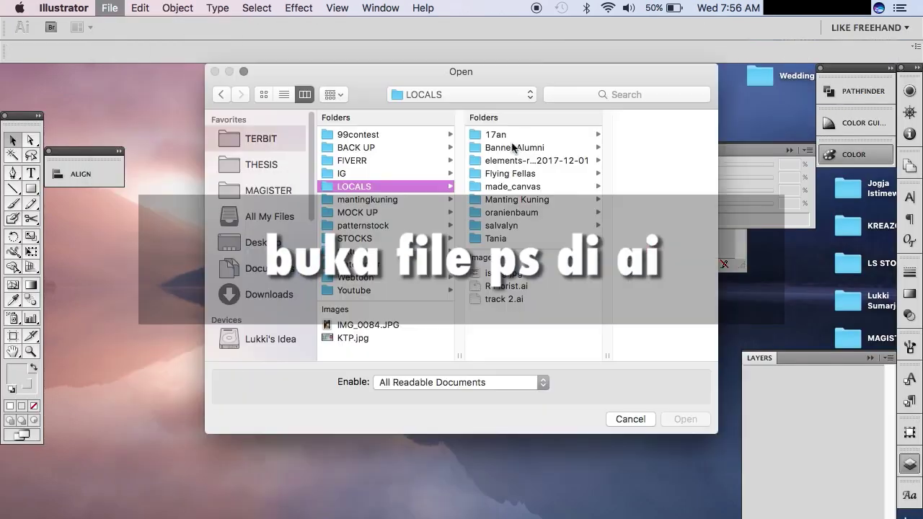
{"action": "left_click", "coordinate": [513, 136]}
{"action": "left_click", "coordinate": [617, 136]}
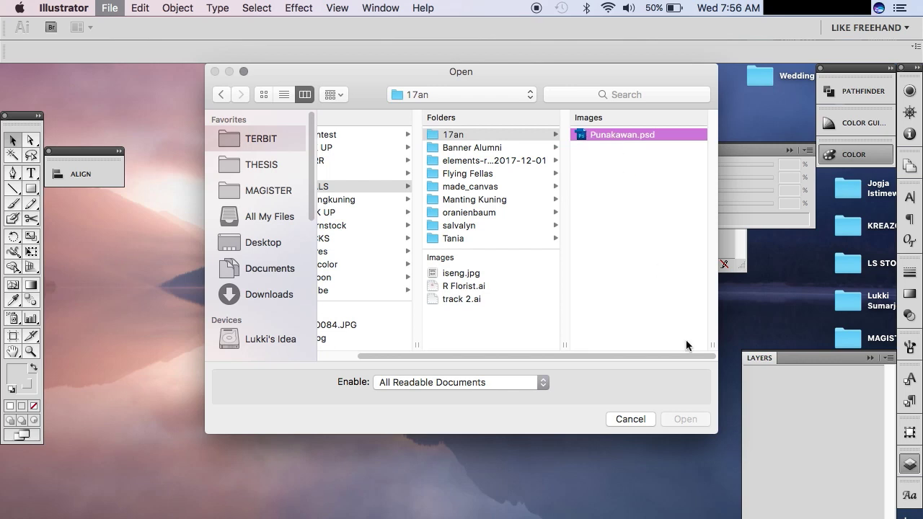
{"action": "left_click", "coordinate": [692, 426]}
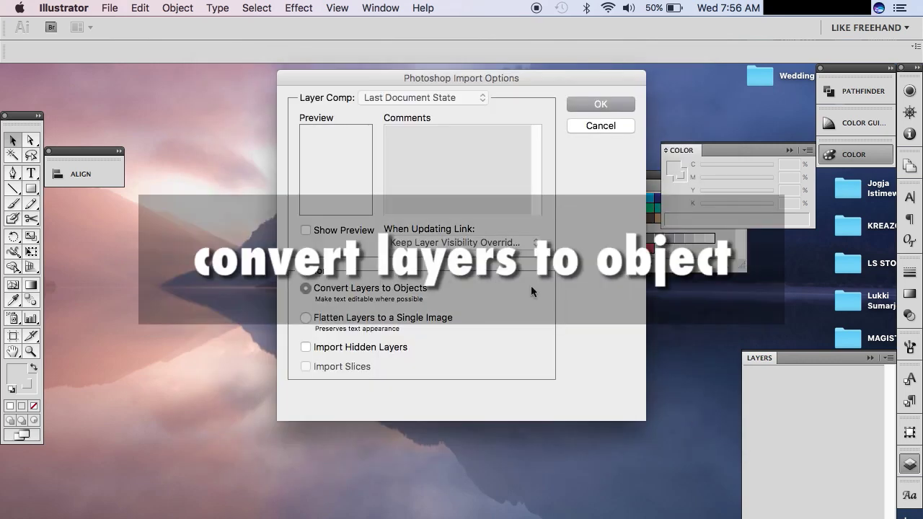
{"action": "left_click", "coordinate": [591, 103]}
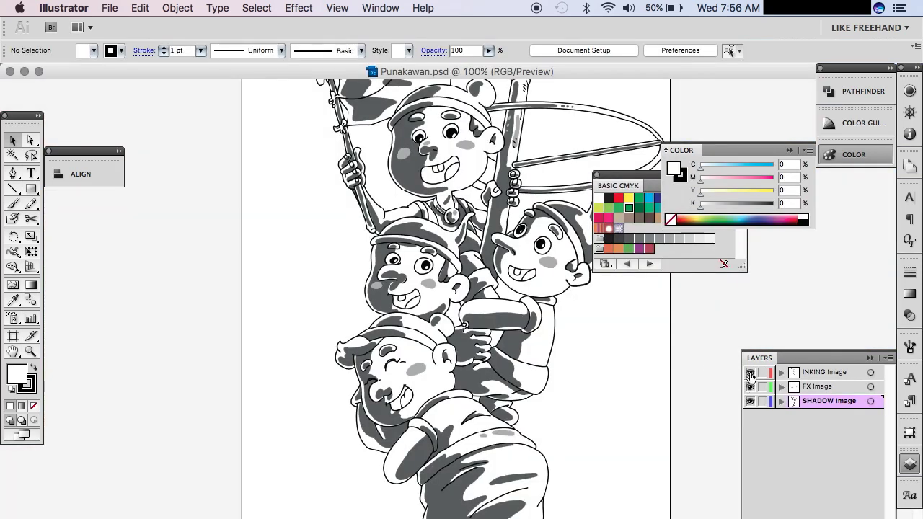
Step: Live Trace the INKING line art alone, expand it, and ungroup the paths
{"action": "left_click", "coordinate": [750, 401]}
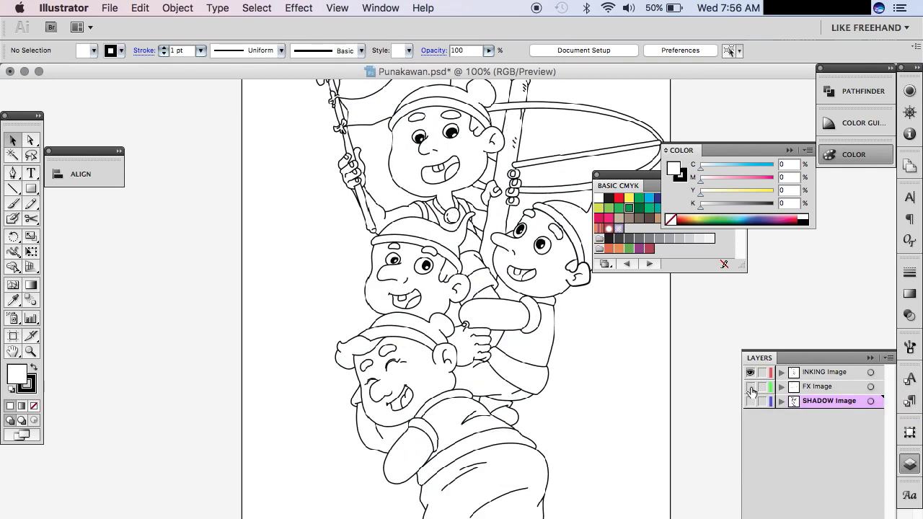
{"action": "left_click", "coordinate": [490, 195]}
{"action": "scroll", "coordinate": [489, 193], "scroll_direction": "right", "scroll_amount": 2}
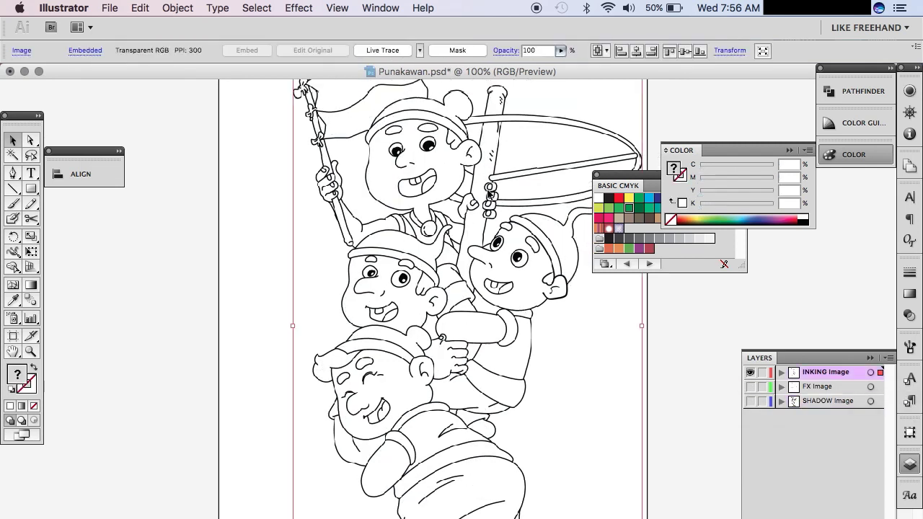
{"action": "scroll", "coordinate": [490, 193], "scroll_direction": "up", "scroll_amount": 3}
{"action": "scroll", "coordinate": [489, 194], "scroll_direction": "right", "scroll_amount": 3}
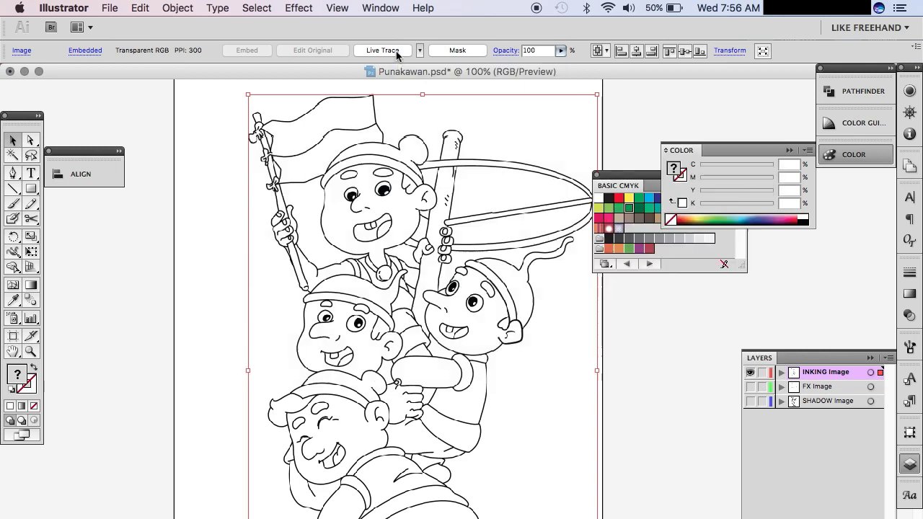
{"action": "left_click", "coordinate": [396, 52]}
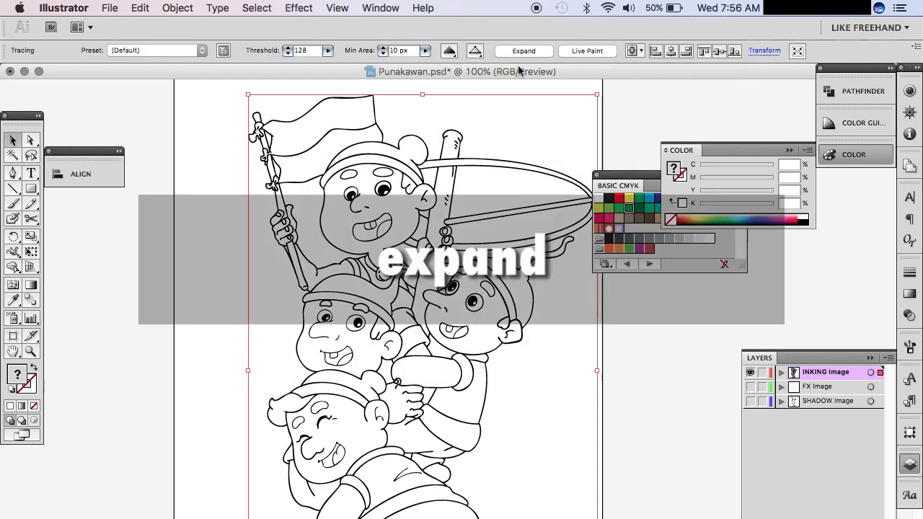
{"action": "left_click", "coordinate": [518, 52]}
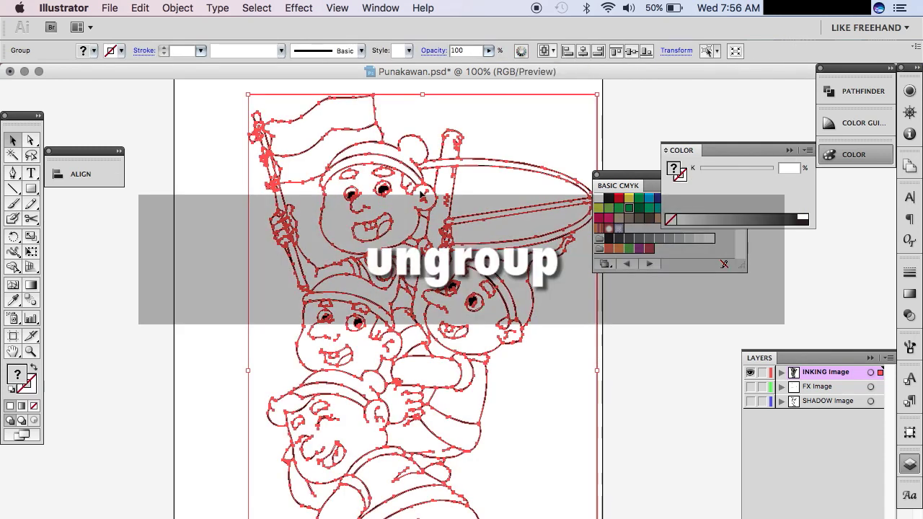
{"action": "right_click", "coordinate": [380, 191]}
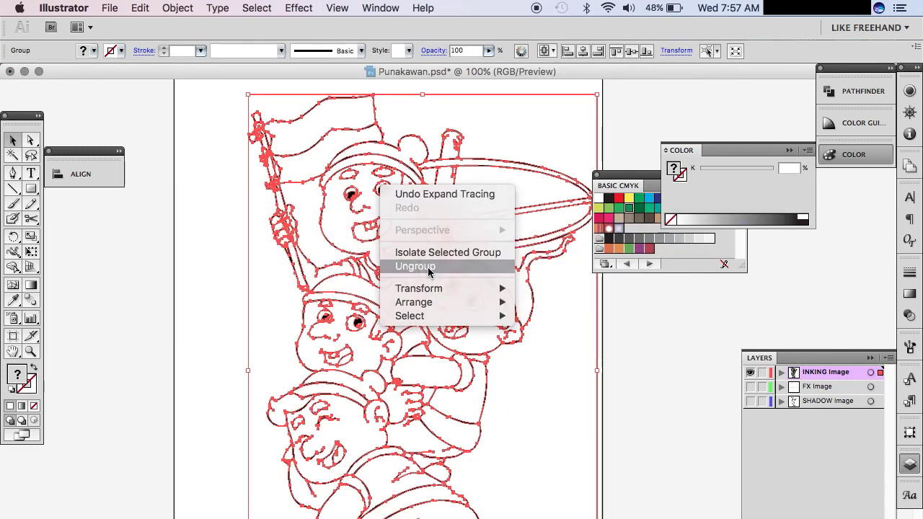
{"action": "left_click", "coordinate": [429, 267]}
Step: Fill the white area surrounding the characters red
{"action": "left_click", "coordinate": [668, 346]}
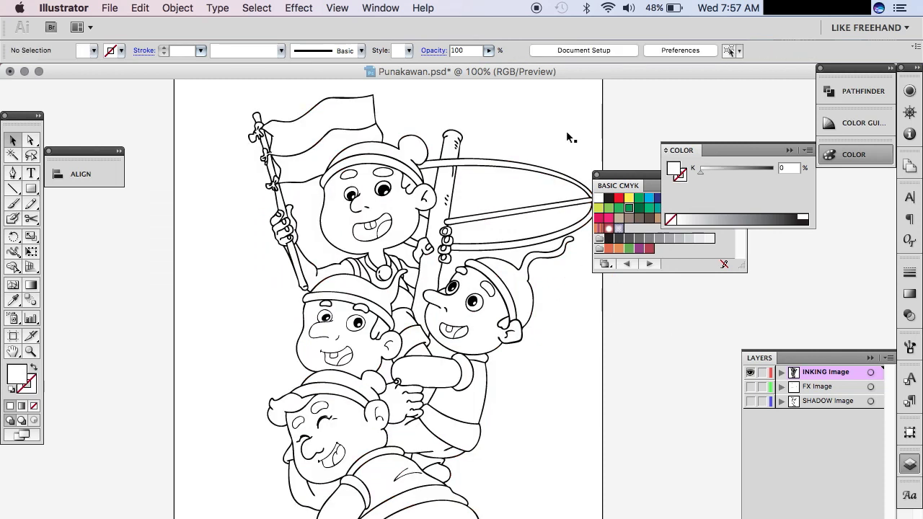
{"action": "left_click", "coordinate": [566, 131]}
{"action": "left_click", "coordinate": [618, 199]}
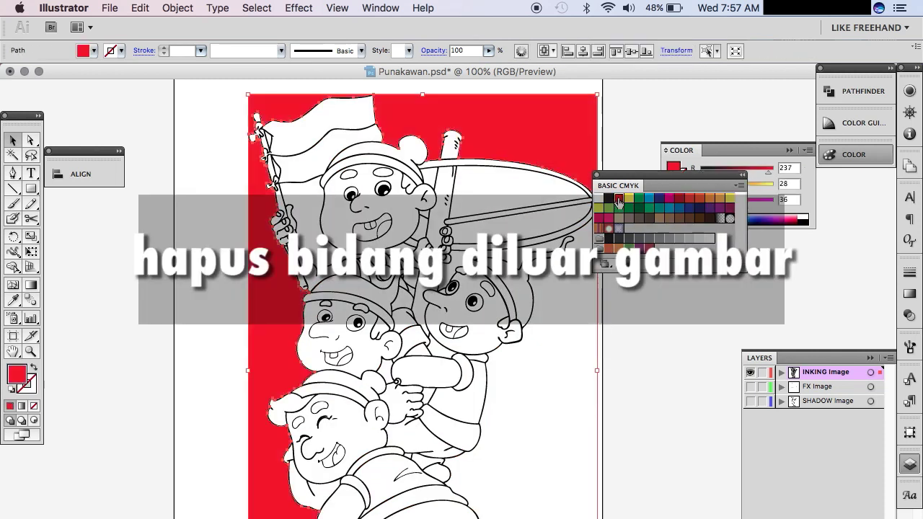
{"action": "left_click", "coordinate": [657, 351]}
{"action": "left_click", "coordinate": [306, 202]}
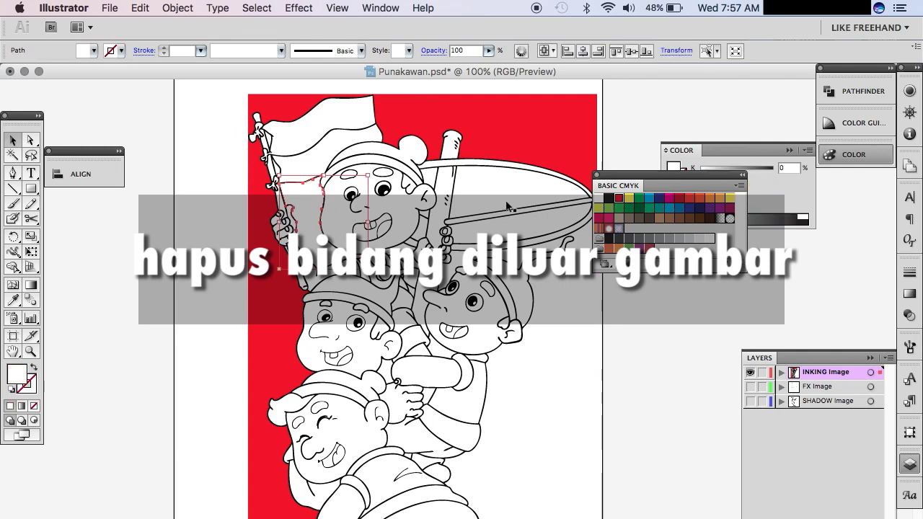
{"action": "left_click", "coordinate": [633, 337]}
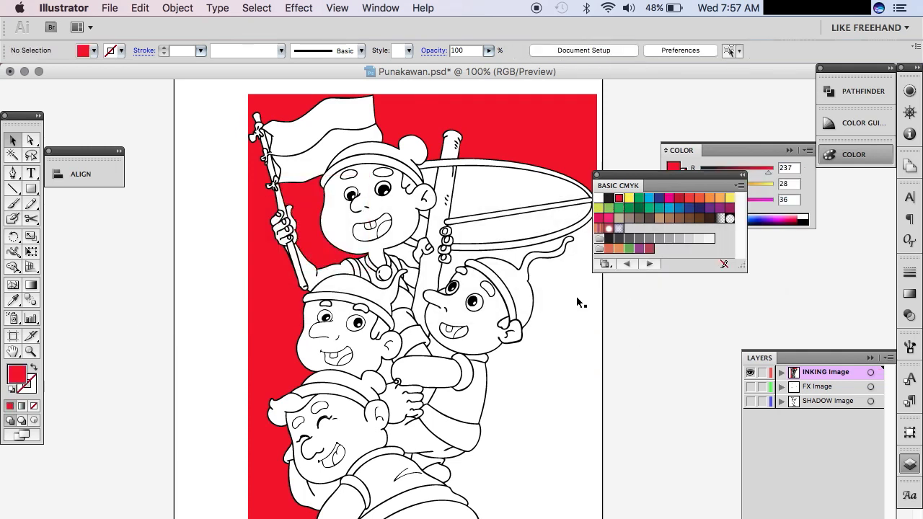
Step: Zoom in on the flag pole and fill the two white finger slivers red
{"action": "key", "text": "z"}
{"action": "left_click_drag", "start_coordinate": [235, 115], "coordinate": [327, 215]}
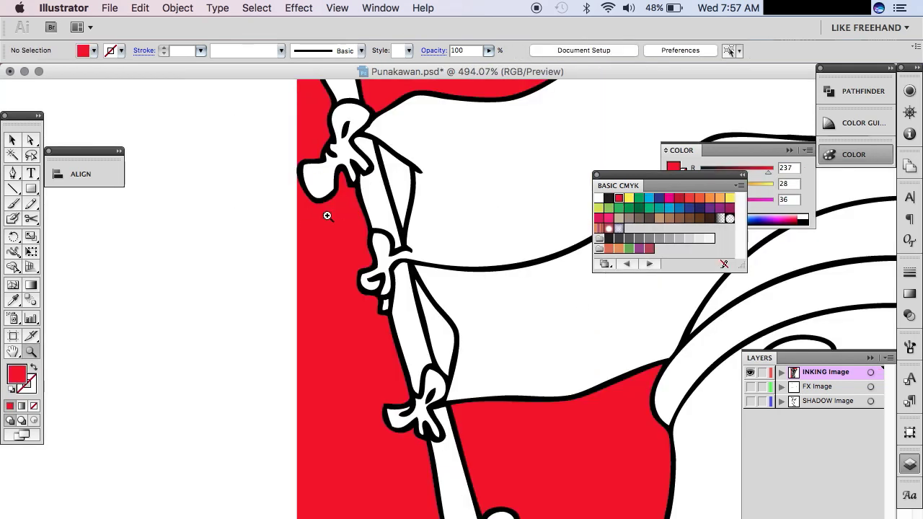
{"action": "key", "text": "v"}
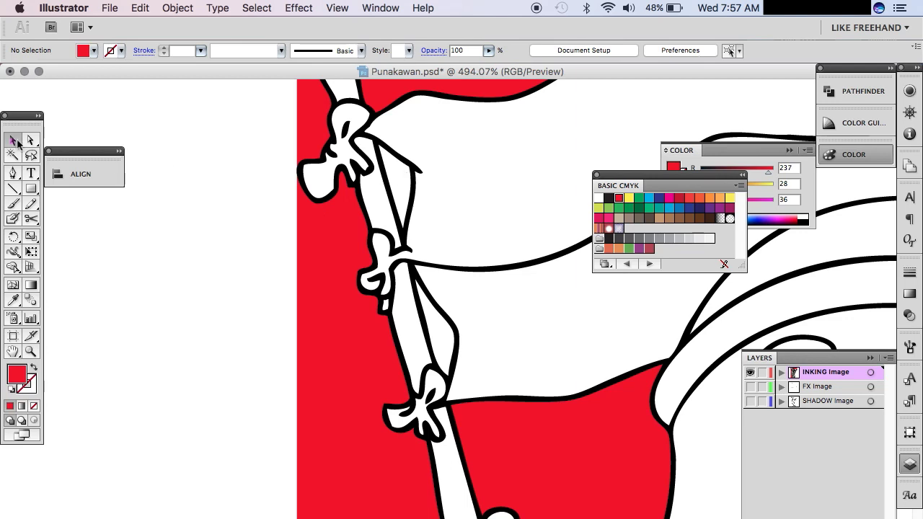
{"action": "left_click", "coordinate": [409, 196]}
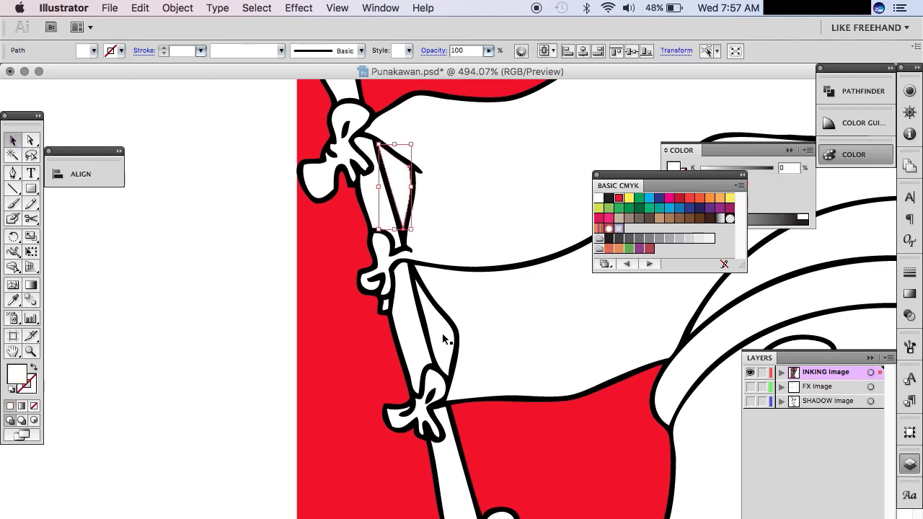
{"action": "left_click", "coordinate": [443, 333], "text": "shift"}
{"action": "left_click", "coordinate": [619, 197]}
Step: Zoom back out and delete the large white shape behind the surfboard
{"action": "scroll", "coordinate": [562, 333], "scroll_direction": "down", "scroll_amount": 2}
{"action": "scroll", "coordinate": [562, 333], "scroll_direction": "right", "scroll_amount": 3}
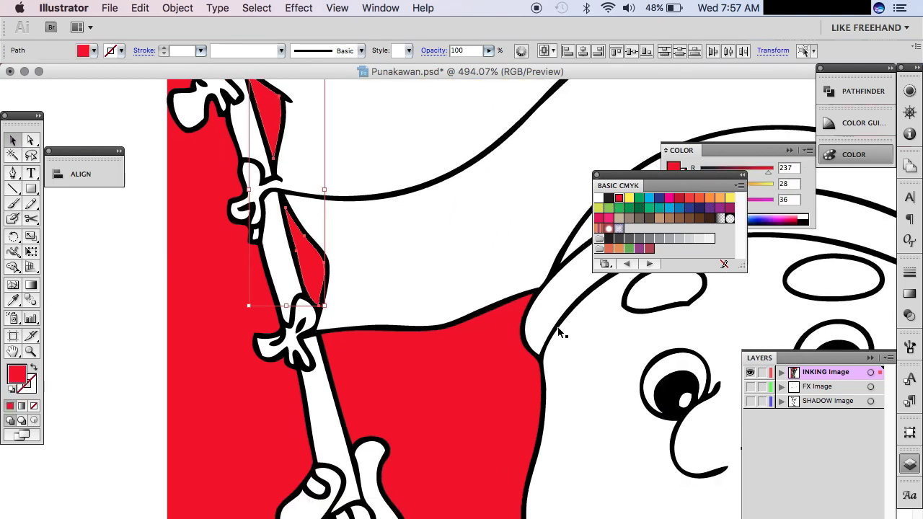
{"action": "scroll", "coordinate": [562, 332], "scroll_direction": "up", "scroll_amount": 5}
{"action": "key", "text": "super+minus"}
{"action": "key", "text": "super+minus"}
{"action": "key", "text": "super+minus"}
{"action": "key", "text": "super+shift+a"}
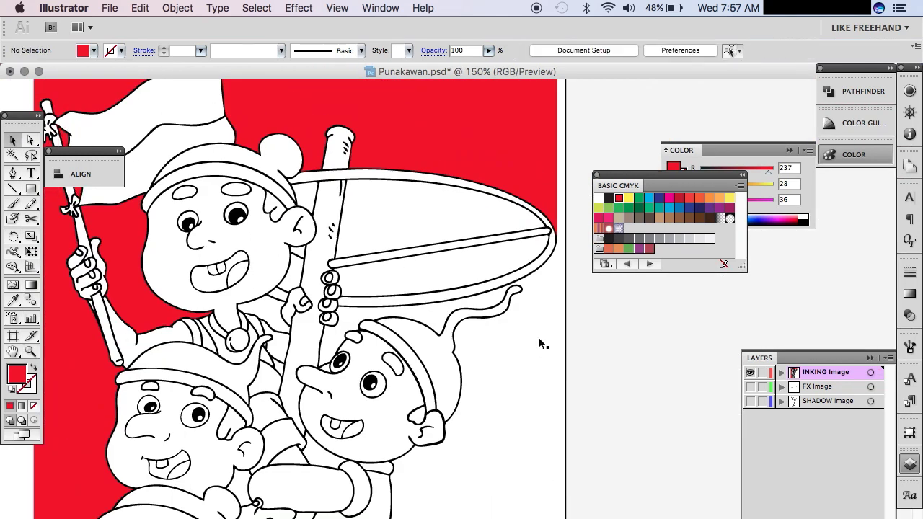
{"action": "left_click", "coordinate": [387, 214]}
{"action": "key", "text": "Delete"}
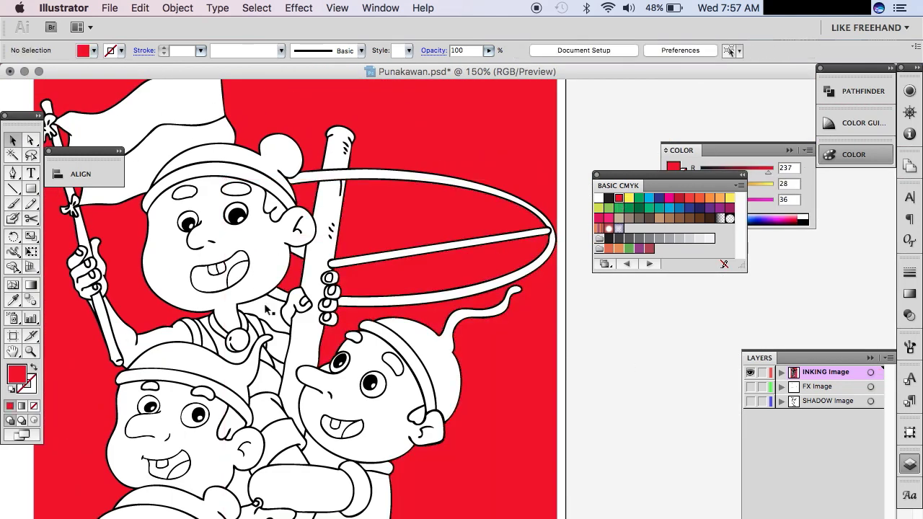
{"action": "left_click", "coordinate": [268, 311]}
{"action": "left_click", "coordinate": [279, 367]}
{"action": "left_click", "coordinate": [636, 342]}
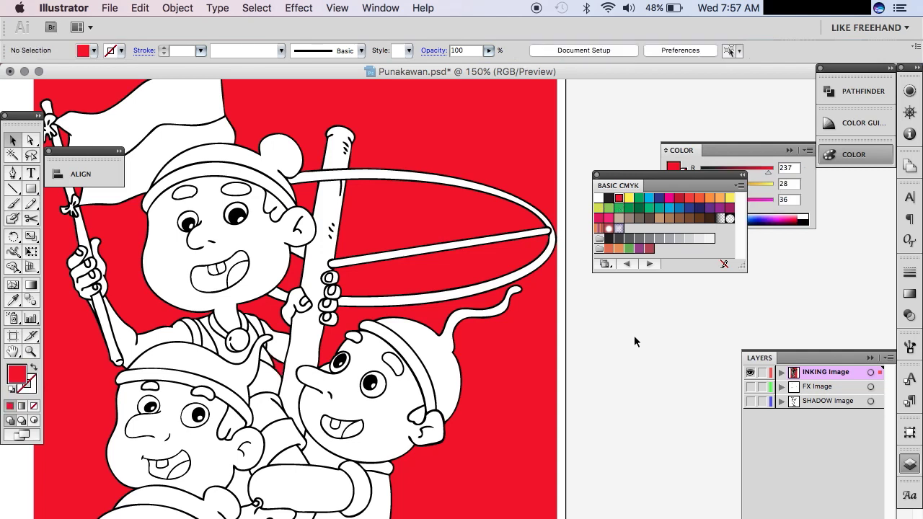
Step: Magic Wand the red background and delete it, leaving only the line art
{"action": "scroll", "coordinate": [636, 342], "scroll_direction": "down", "scroll_amount": 5}
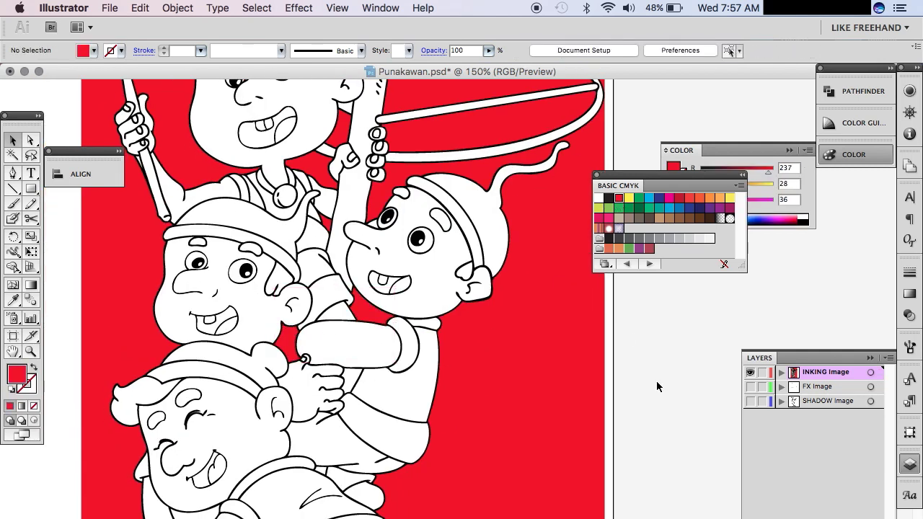
{"action": "scroll", "coordinate": [447, 381], "scroll_direction": "down", "scroll_amount": 4}
{"action": "scroll", "coordinate": [447, 379], "scroll_direction": "up", "scroll_amount": 3}
{"action": "scroll", "coordinate": [448, 377], "scroll_direction": "up", "scroll_amount": 6}
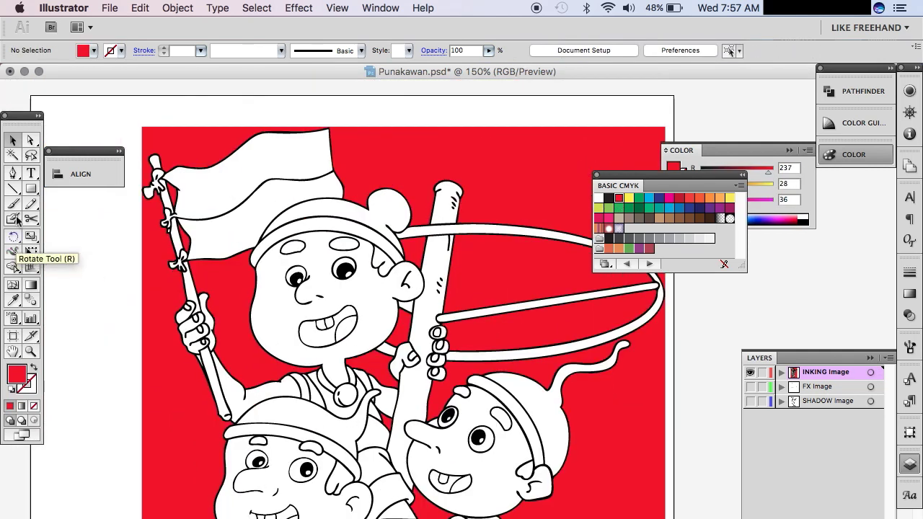
{"action": "left_click", "coordinate": [13, 157]}
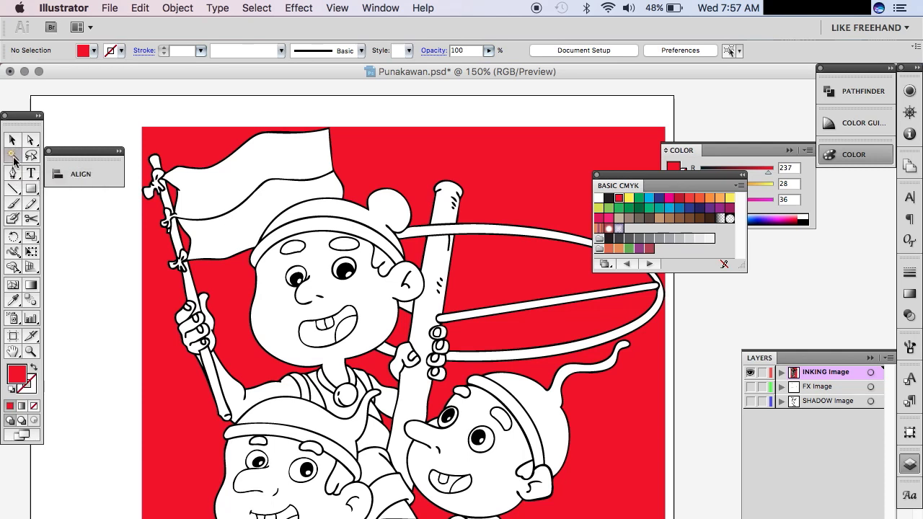
{"action": "left_click", "coordinate": [417, 158]}
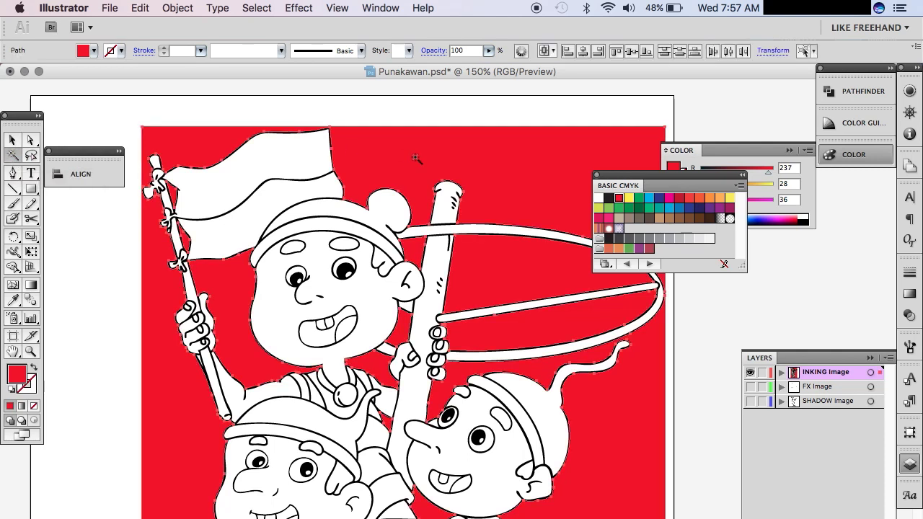
{"action": "key", "text": "Delete"}
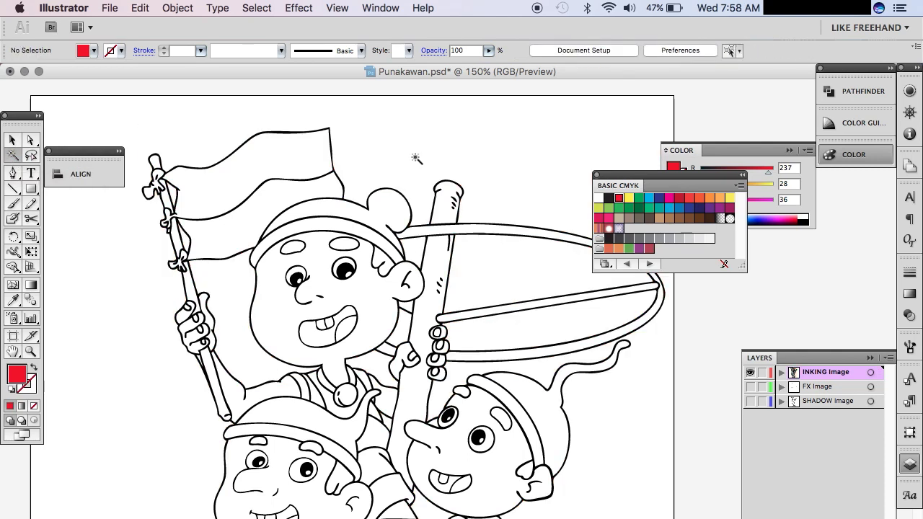
{"action": "left_click", "coordinate": [346, 268]}
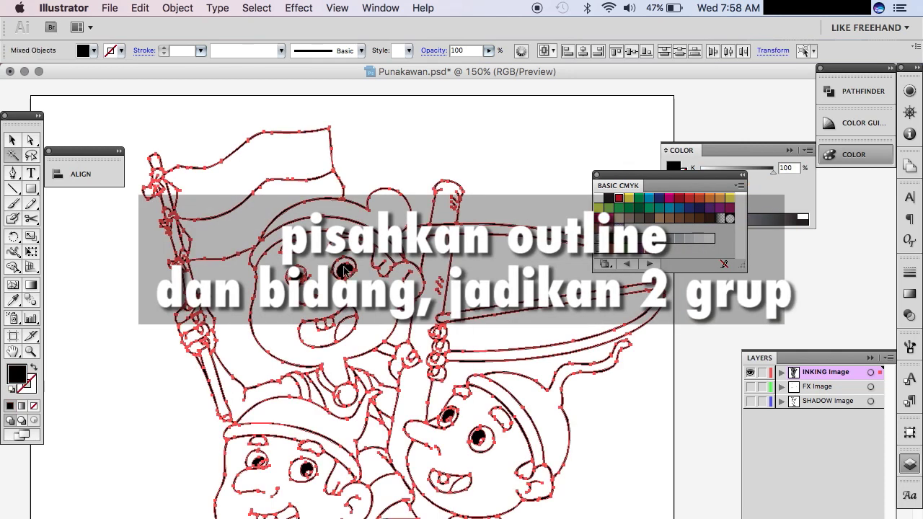
Step: Group all the black outline paths and check the group in the inking layer
{"action": "right_click", "coordinate": [352, 319]}
{"action": "left_click", "coordinate": [368, 329]}
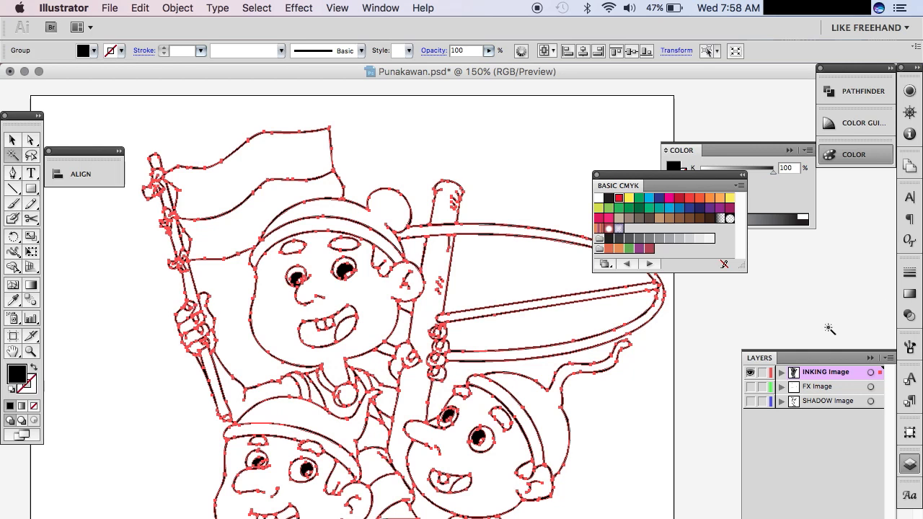
{"action": "left_click", "coordinate": [781, 372]}
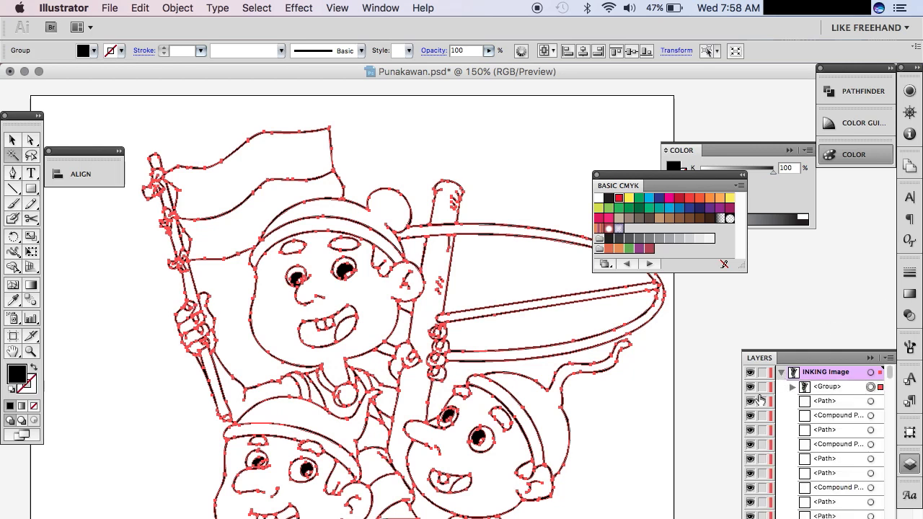
{"action": "left_click", "coordinate": [751, 387]}
{"action": "left_click", "coordinate": [751, 387]}
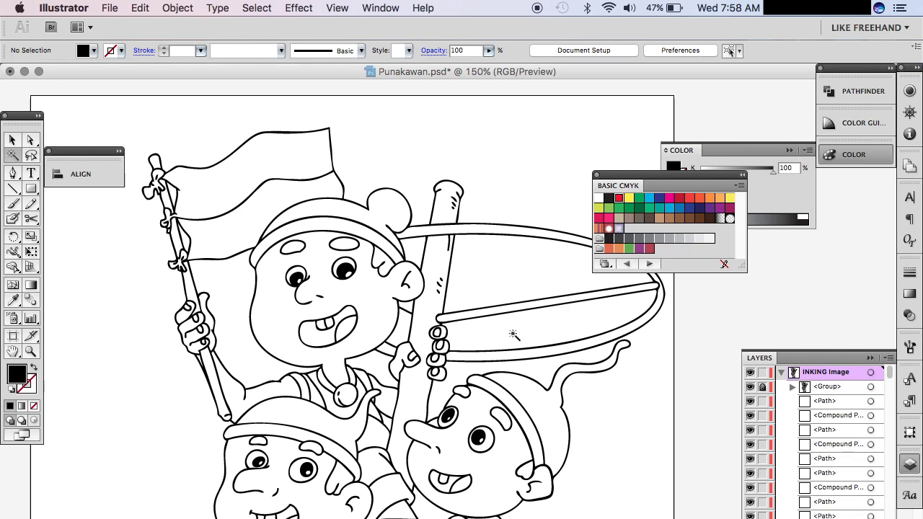
Step: Fill all the remaining shapes tan, then hide the inking layer
{"action": "key", "text": "v"}
{"action": "key", "text": "ctrl+a"}
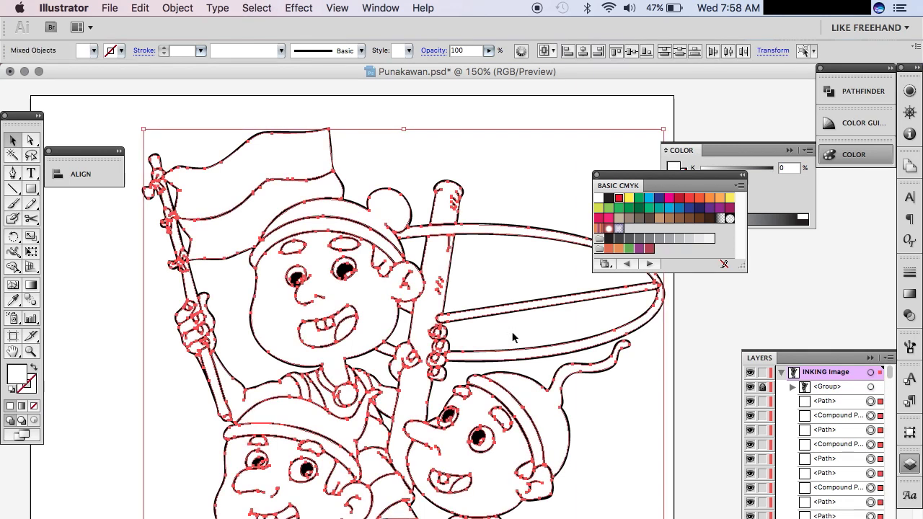
{"action": "left_click", "coordinate": [660, 218]}
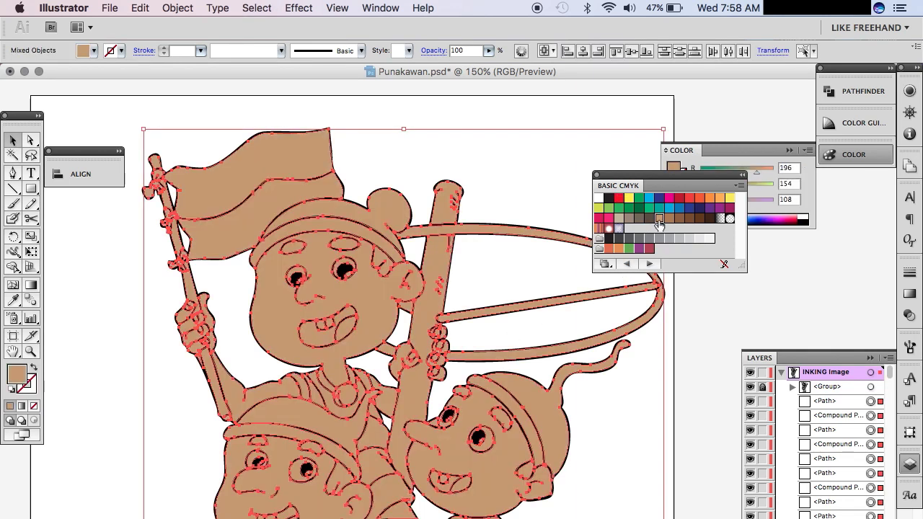
{"action": "scroll", "coordinate": [499, 317], "scroll_direction": "down", "scroll_amount": 5}
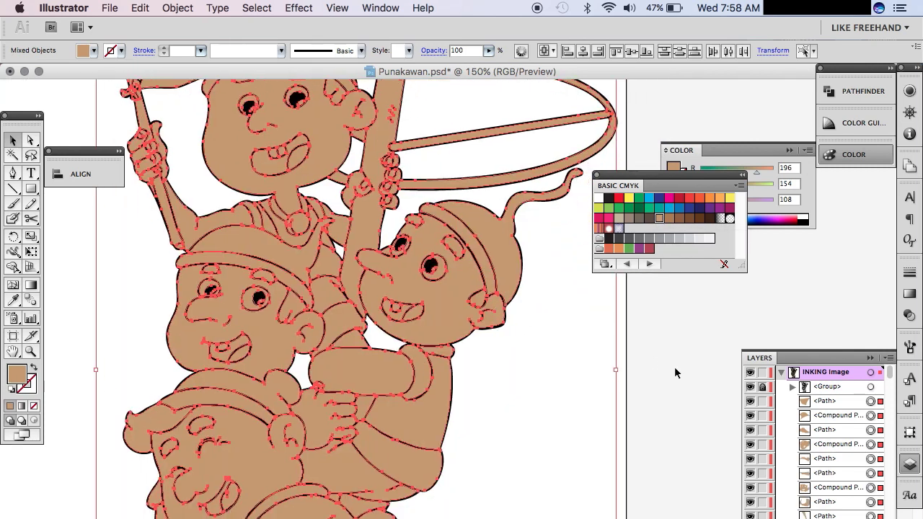
{"action": "left_click", "coordinate": [675, 373]}
{"action": "key", "text": "ctrl+0"}
{"action": "left_click", "coordinate": [782, 372]}
{"action": "left_click_drag", "start_coordinate": [750, 372], "coordinate": [752, 405]}
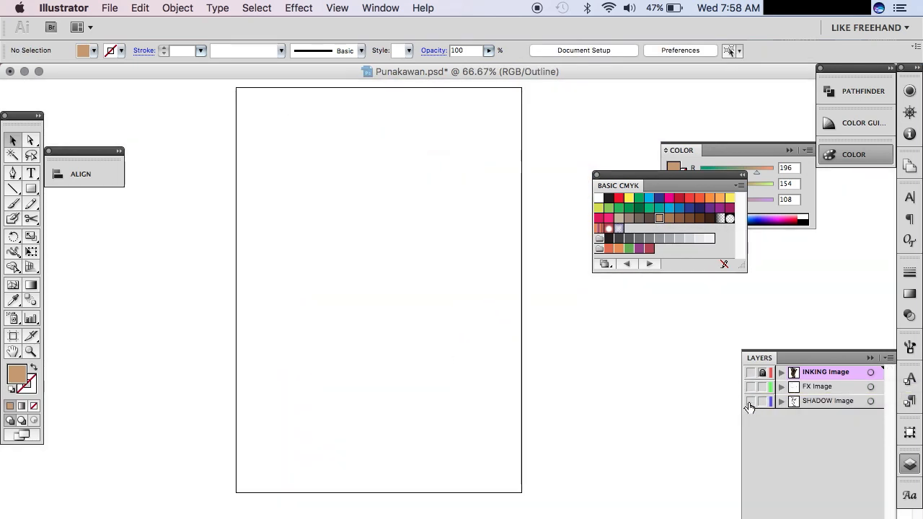
Step: Show the SHADOW image, Live Trace it, expand it, and ungroup the paths
{"action": "left_click", "coordinate": [750, 401]}
{"action": "key", "text": "ctrl+y"}
{"action": "scroll", "coordinate": [524, 347], "scroll_direction": "up", "scroll_amount": 2}
{"action": "left_click", "coordinate": [411, 155]}
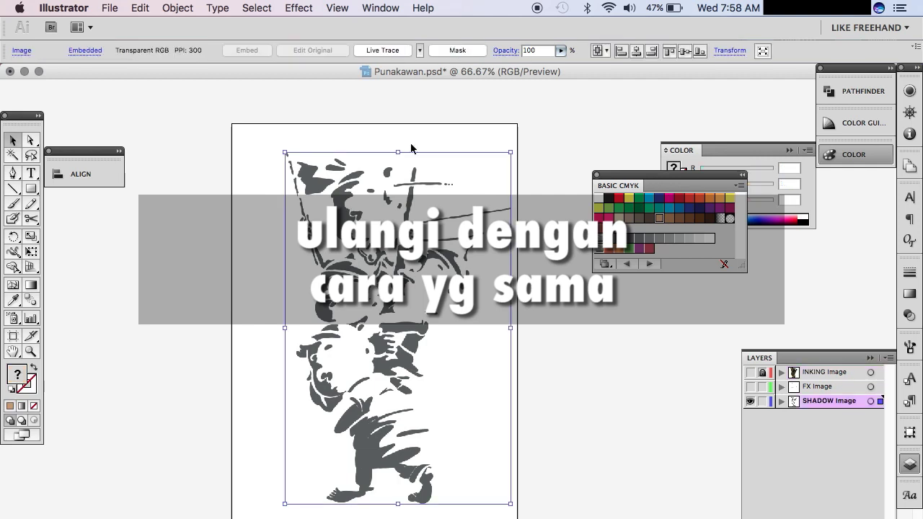
{"action": "left_click", "coordinate": [395, 50]}
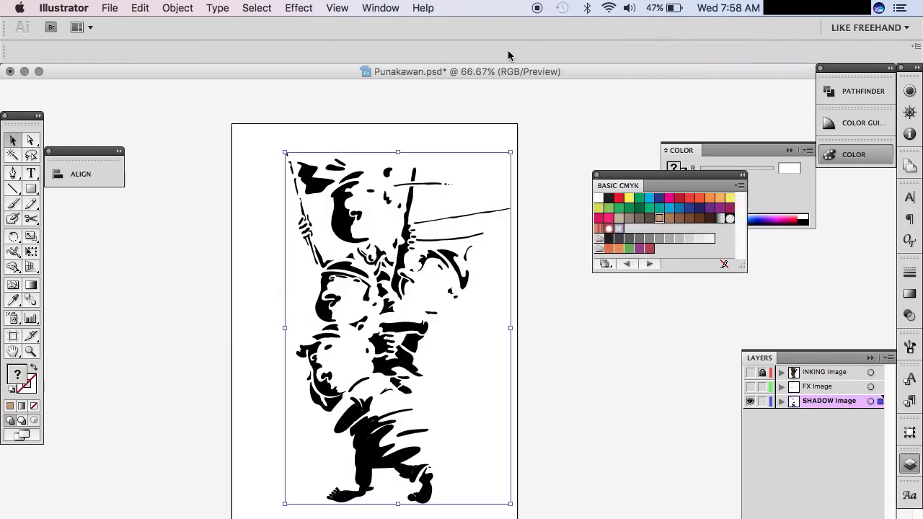
{"action": "left_click", "coordinate": [504, 51]}
{"action": "right_click", "coordinate": [443, 177]}
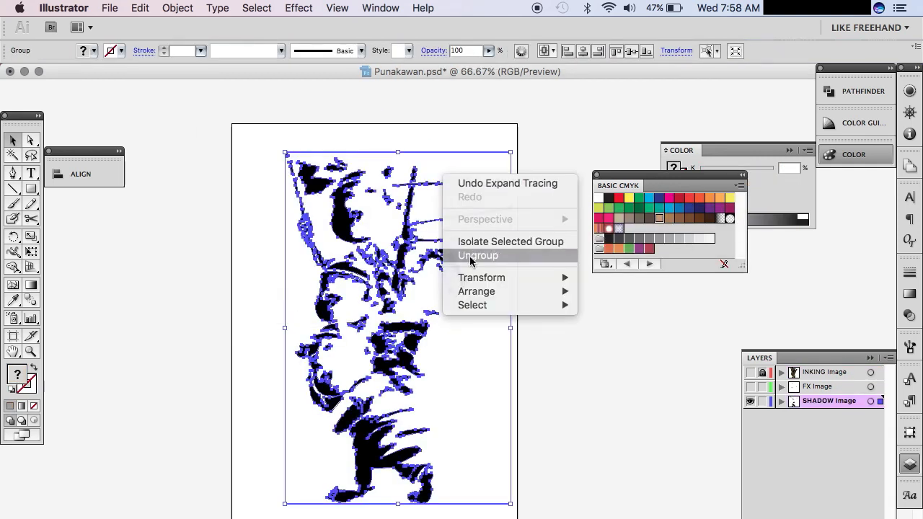
{"action": "left_click", "coordinate": [469, 256]}
{"action": "left_click", "coordinate": [556, 321]}
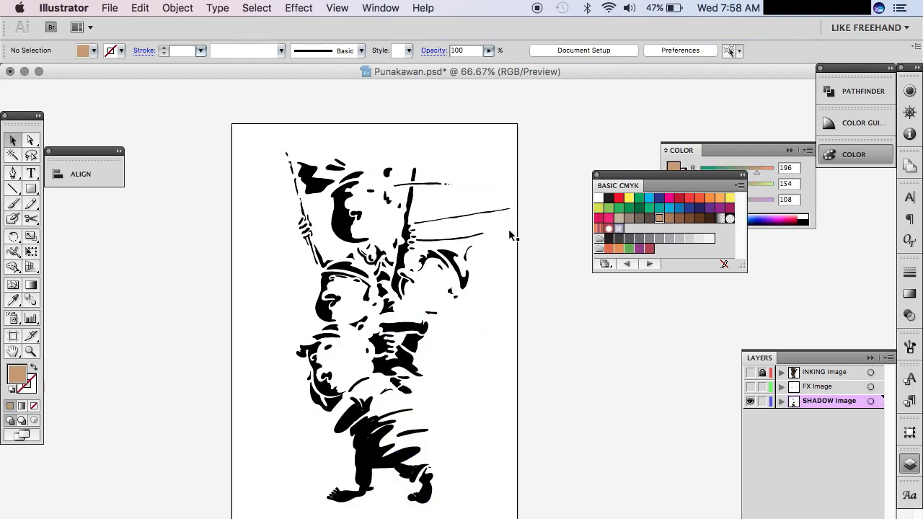
Step: Delete the white shadow areas, fill the black ones greyish brown, and swap visibility to FX
{"action": "key", "text": "y"}
{"action": "left_click", "coordinate": [454, 165]}
{"action": "key", "text": "Delete"}
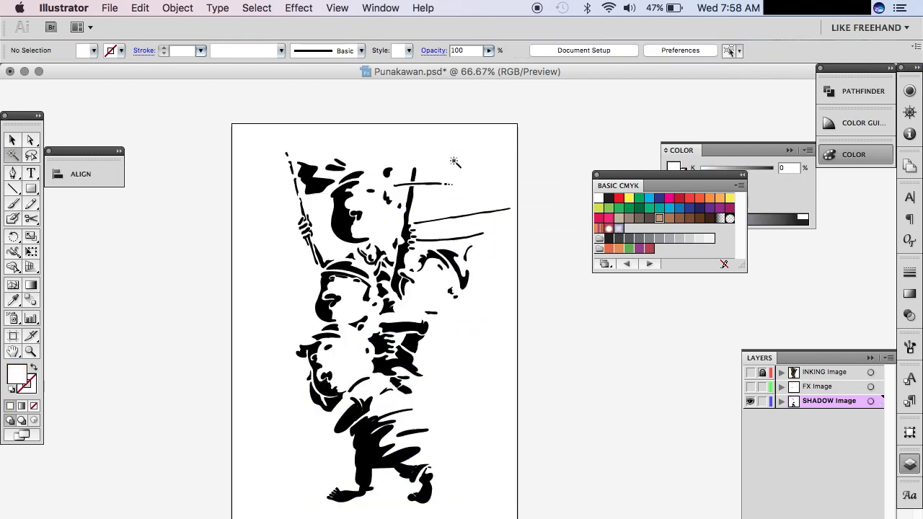
{"action": "left_click", "coordinate": [344, 220]}
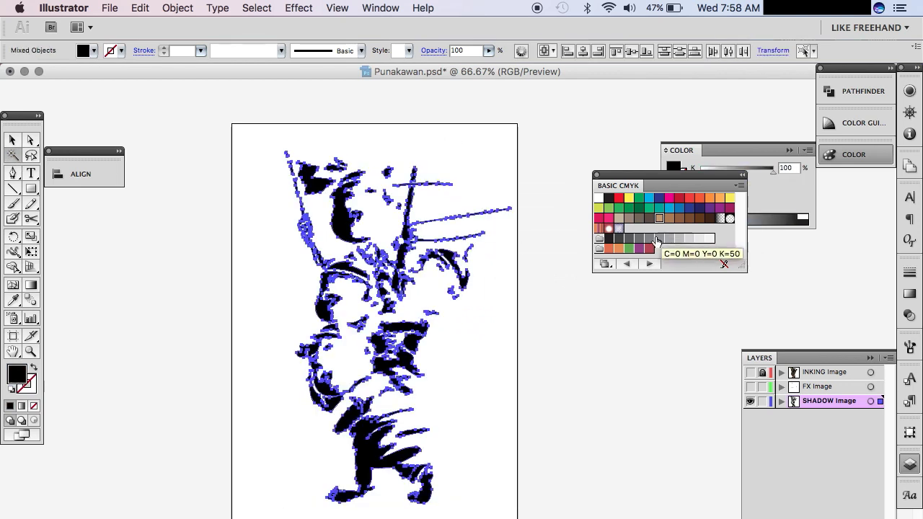
{"action": "left_click", "coordinate": [628, 219]}
{"action": "left_click", "coordinate": [589, 325]}
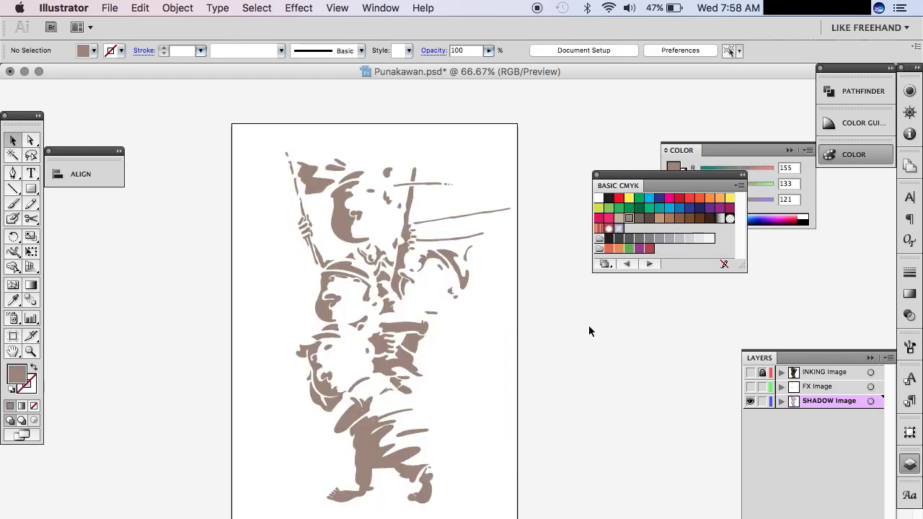
{"action": "left_click", "coordinate": [750, 400]}
{"action": "key", "text": "ctrl+y"}
{"action": "left_click", "coordinate": [424, 274]}
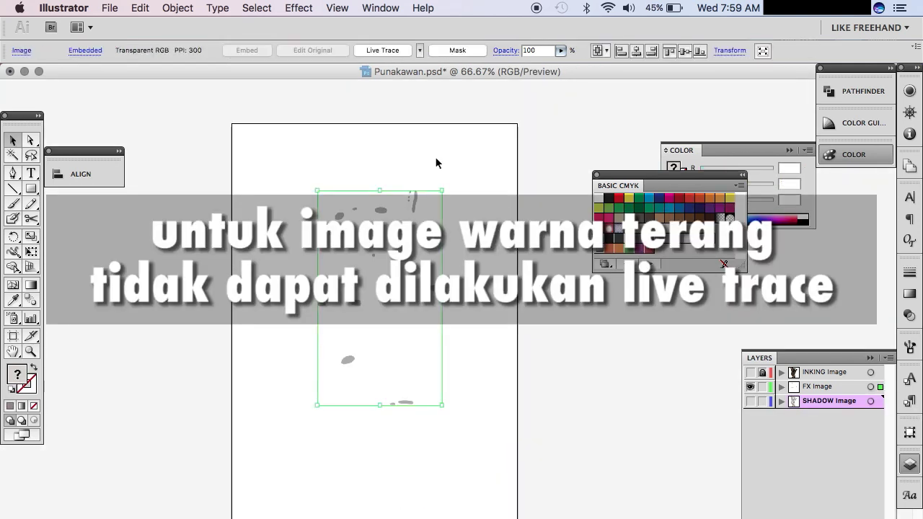
Step: Undo the failed Live Trace of the pale FX image
{"action": "left_click", "coordinate": [398, 52]}
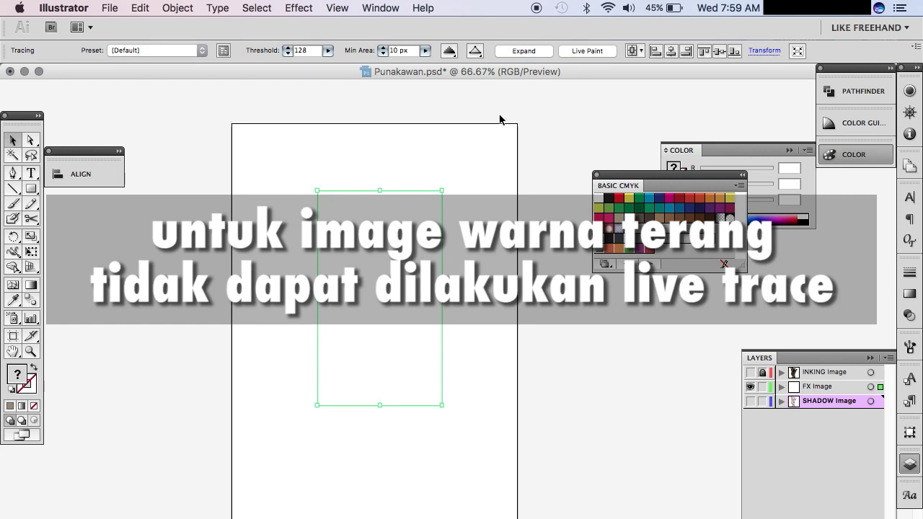
{"action": "left_click", "coordinate": [134, 8]}
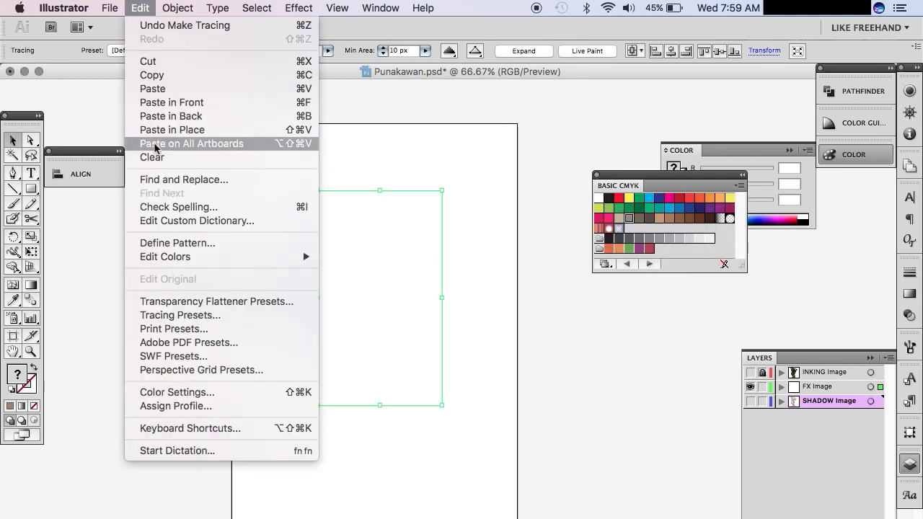
{"action": "left_click", "coordinate": [190, 27]}
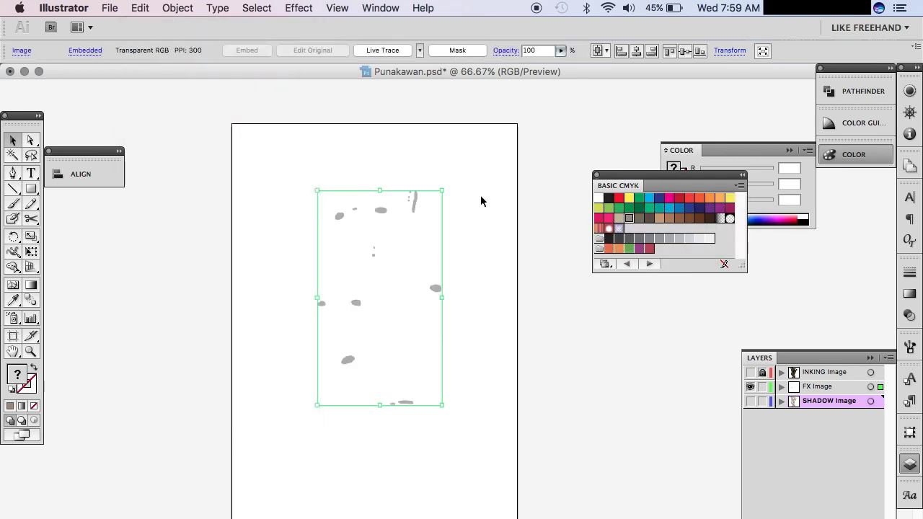
{"action": "left_click", "coordinate": [482, 200]}
Step: On the FX Image layer, draw a red rectangle covering the artboard behind the spots
{"action": "left_click", "coordinate": [30, 190]}
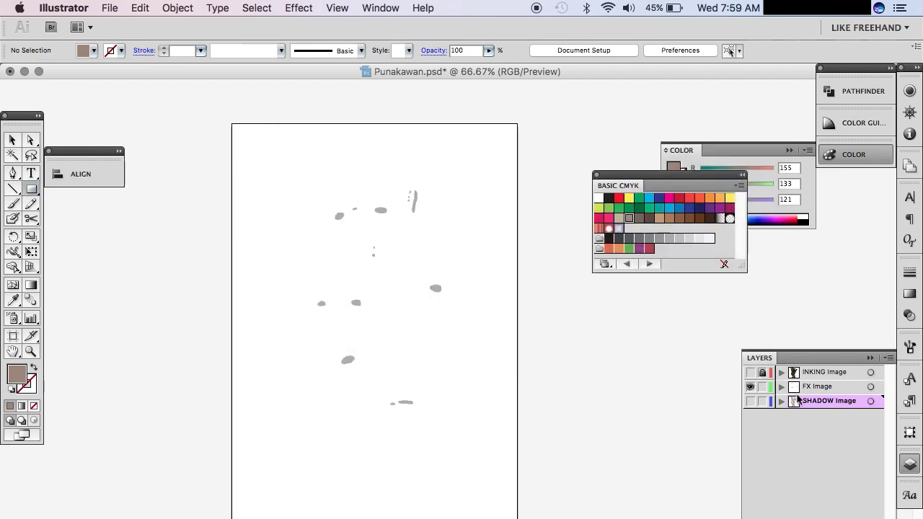
{"action": "left_click", "coordinate": [811, 388]}
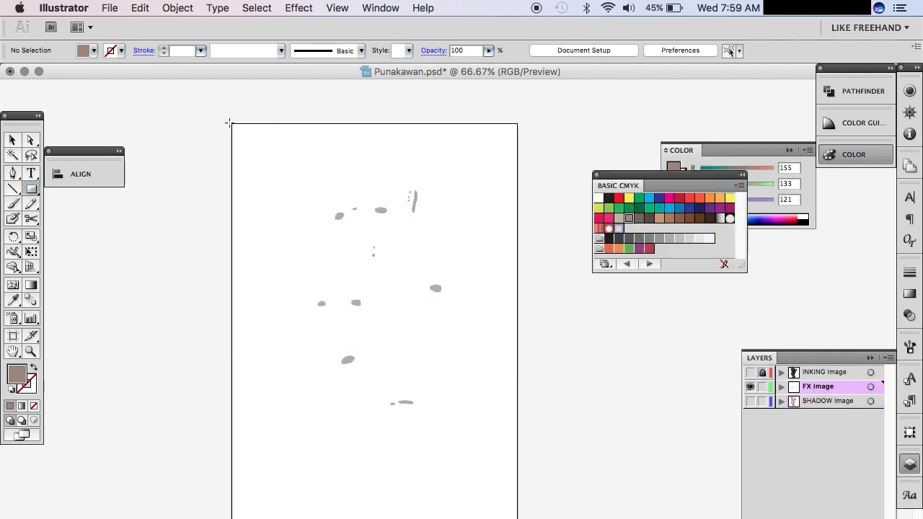
{"action": "left_click_drag", "start_coordinate": [227, 120], "coordinate": [528, 518]}
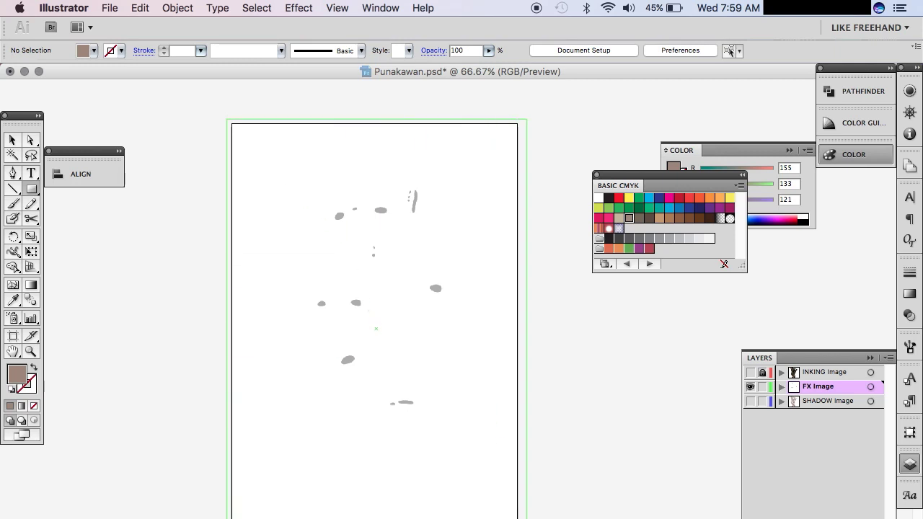
{"action": "left_click", "coordinate": [619, 199]}
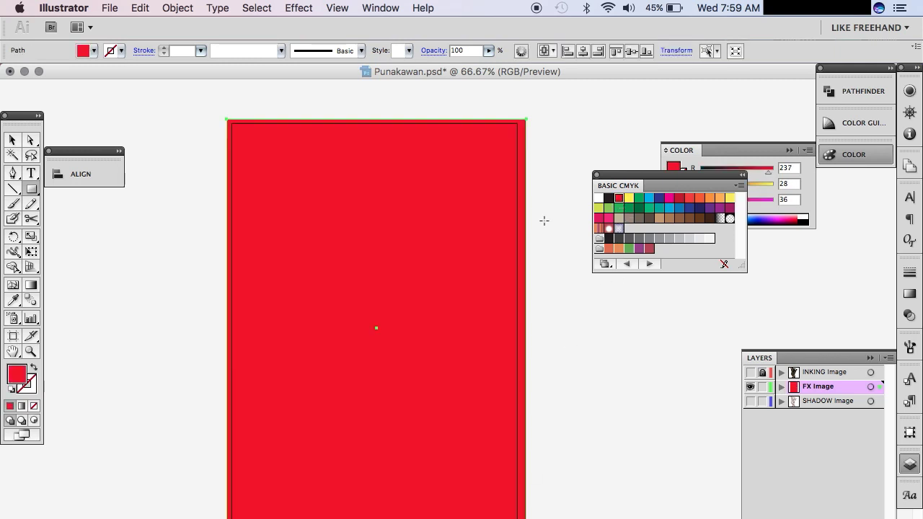
{"action": "key", "text": "v"}
{"action": "left_click", "coordinate": [549, 244]}
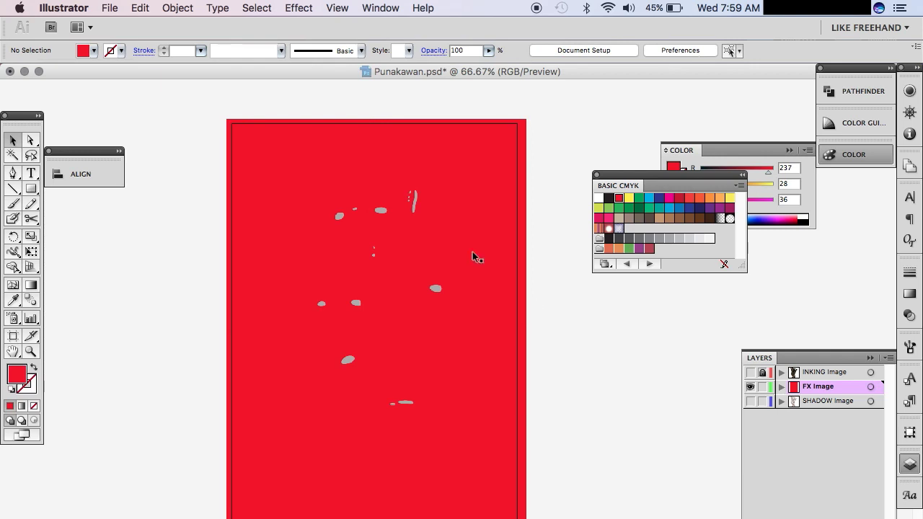
Step: Rasterize the red rectangle and FX image together at 300 ppi
{"action": "left_click_drag", "start_coordinate": [215, 110], "coordinate": [600, 469]}
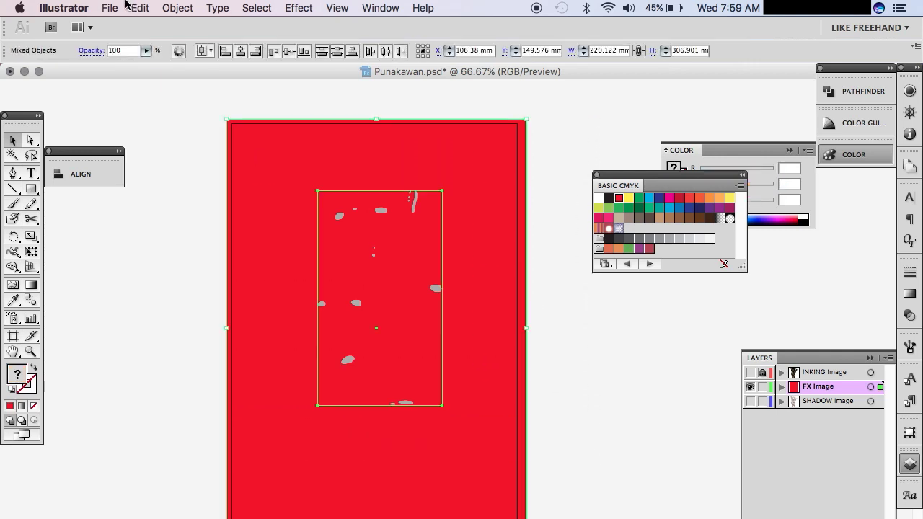
{"action": "left_click", "coordinate": [176, 8]}
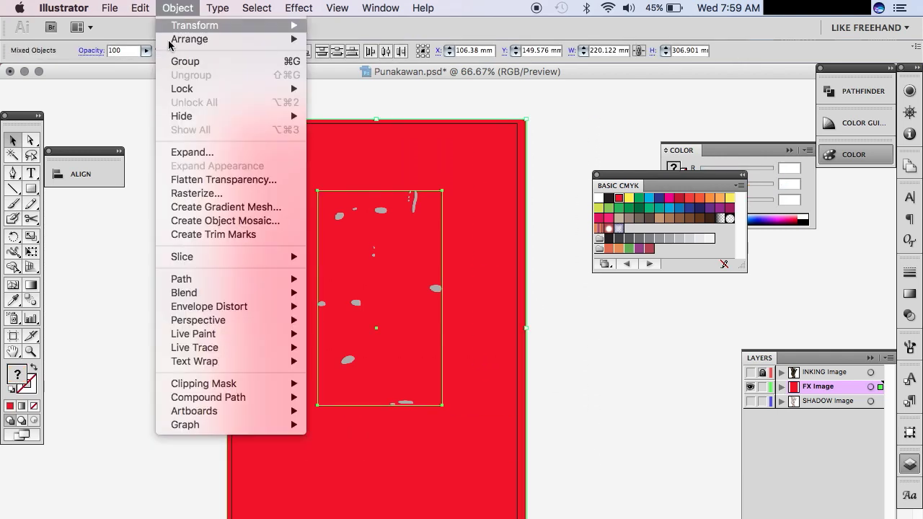
{"action": "left_click", "coordinate": [204, 199]}
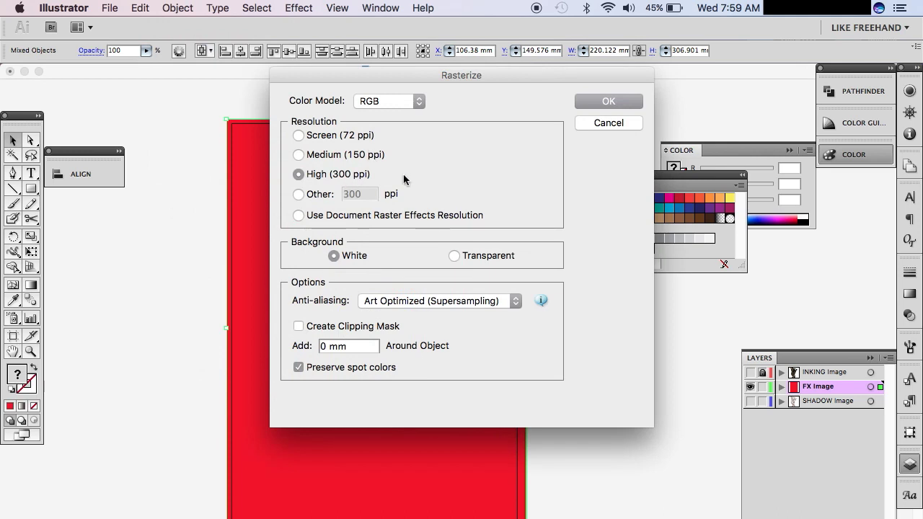
{"action": "left_click", "coordinate": [619, 101]}
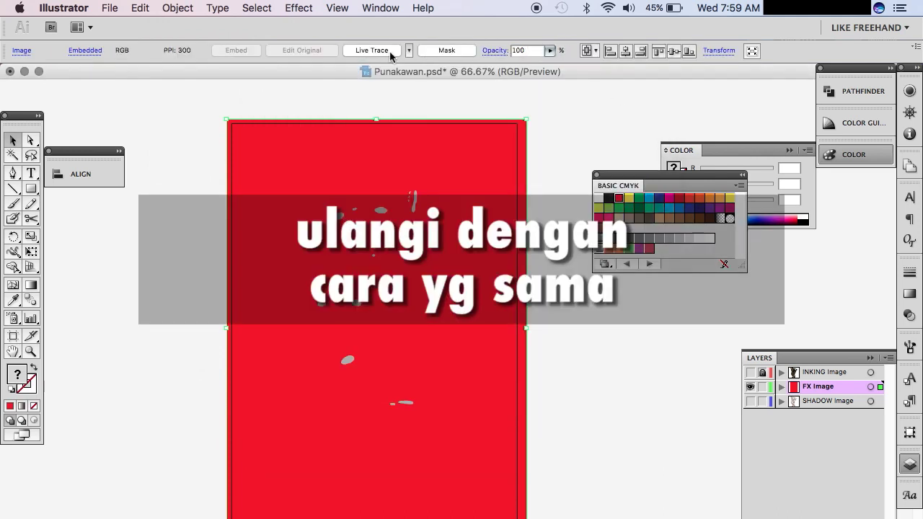
Step: Live Trace the rasterized FX image, expand it, and ungroup the paths
{"action": "left_click", "coordinate": [390, 53]}
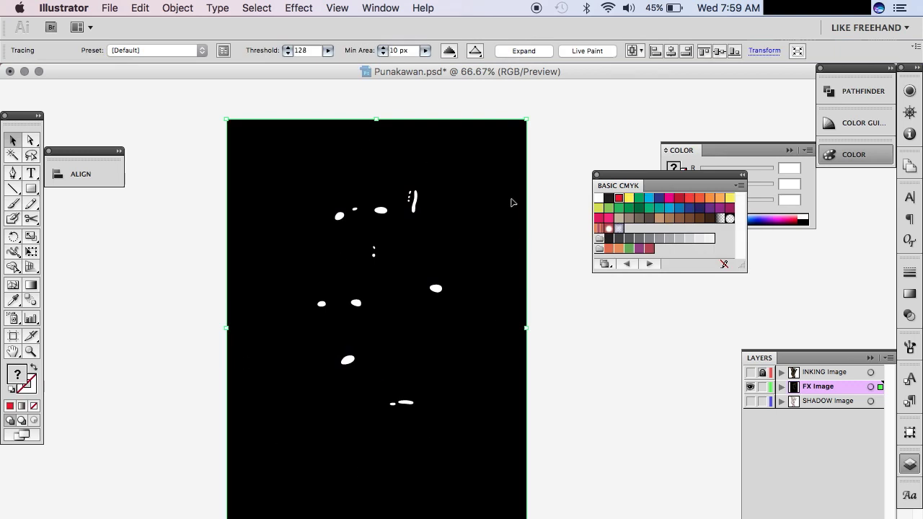
{"action": "left_click", "coordinate": [533, 50]}
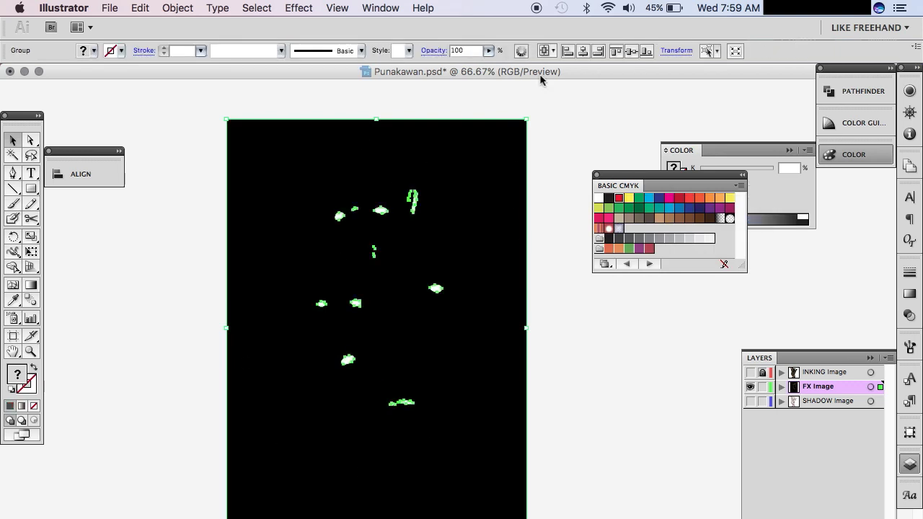
{"action": "left_click", "coordinate": [567, 149]}
{"action": "left_click", "coordinate": [464, 140]}
{"action": "right_click", "coordinate": [465, 142]}
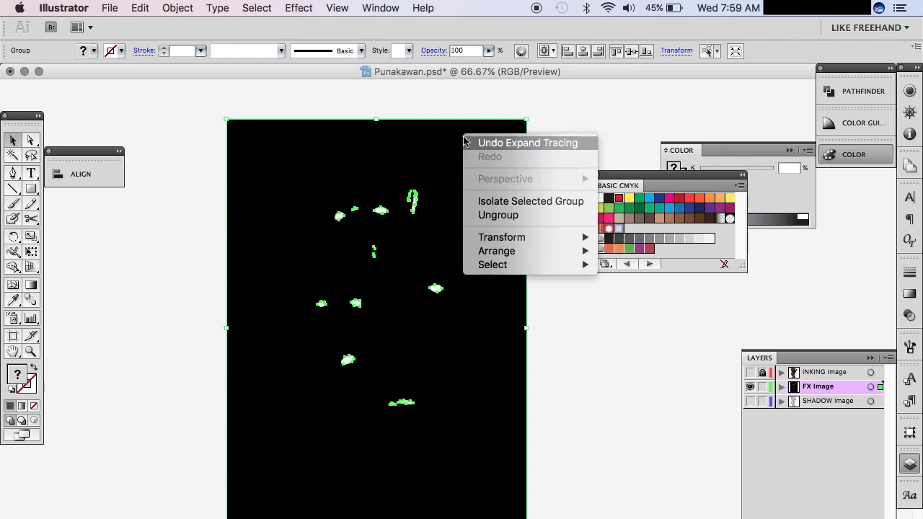
{"action": "left_click", "coordinate": [487, 214]}
{"action": "left_click", "coordinate": [565, 157]}
Step: Magic Wand the white spots, fill them red, and delete the black background shape
{"action": "left_click", "coordinate": [16, 157]}
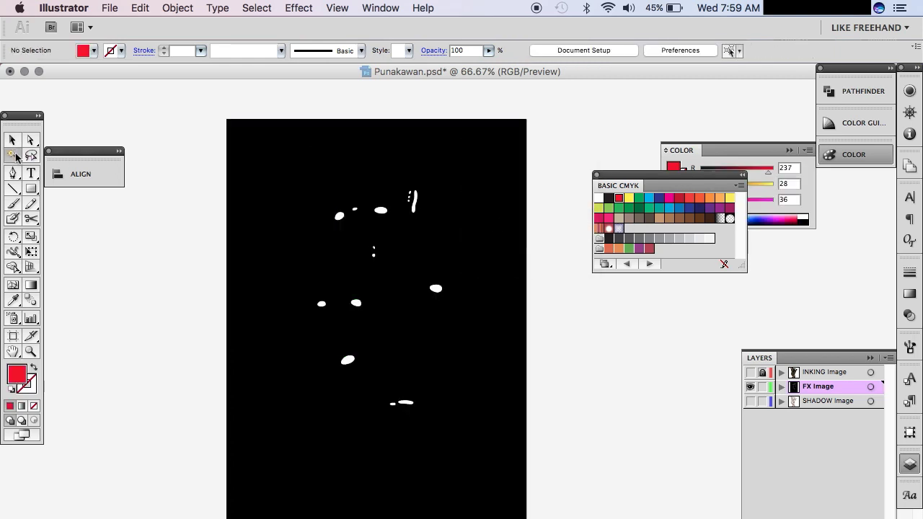
{"action": "left_click", "coordinate": [348, 217]}
{"action": "left_click", "coordinate": [619, 197]}
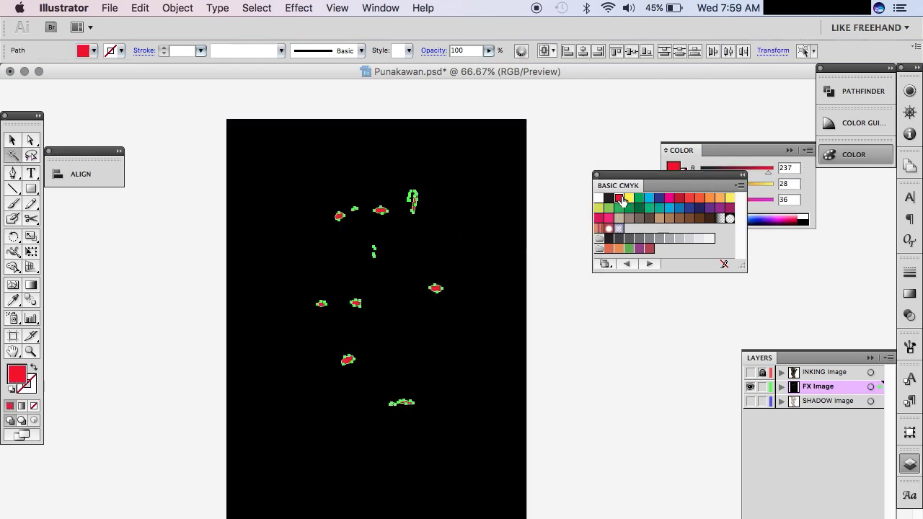
{"action": "left_click", "coordinate": [474, 196]}
{"action": "key", "text": "Delete"}
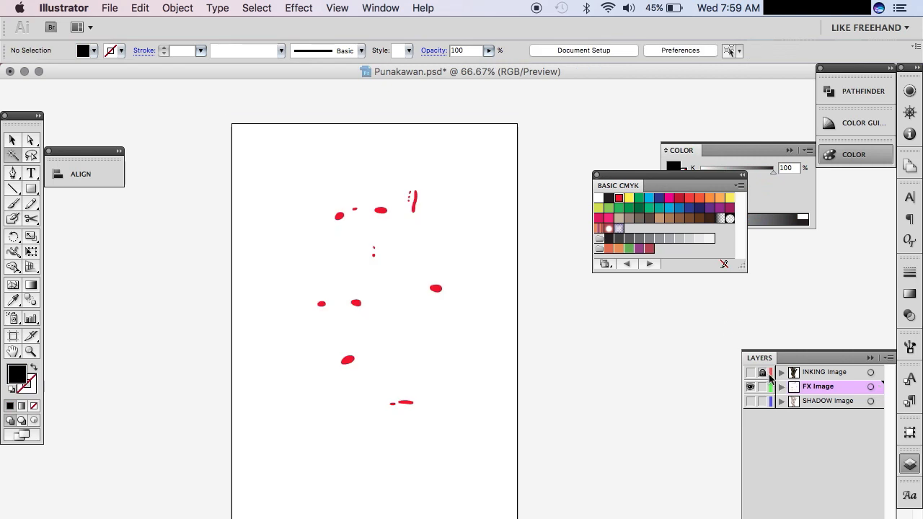
Step: Save the document as Punakawan.ai in Illustrator CS5 format
{"action": "left_click", "coordinate": [781, 387]}
{"action": "left_click", "coordinate": [780, 389]}
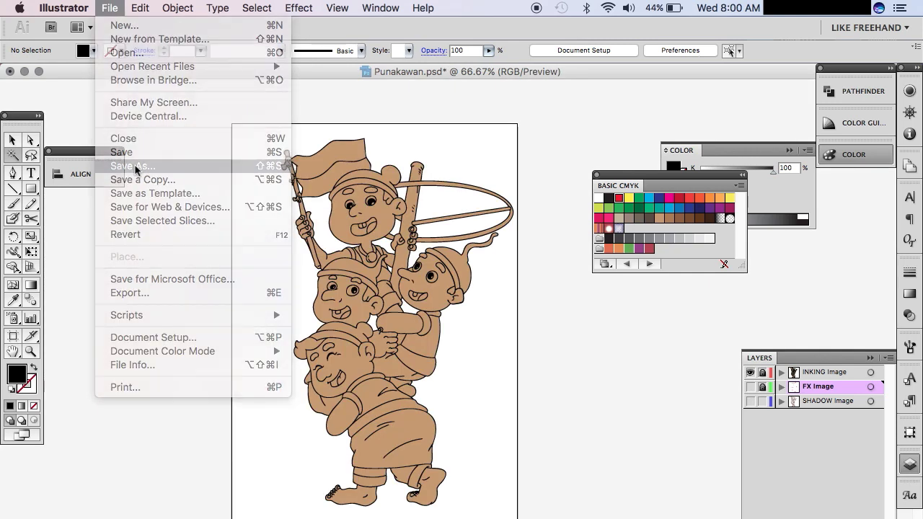
{"action": "left_click", "coordinate": [136, 167]}
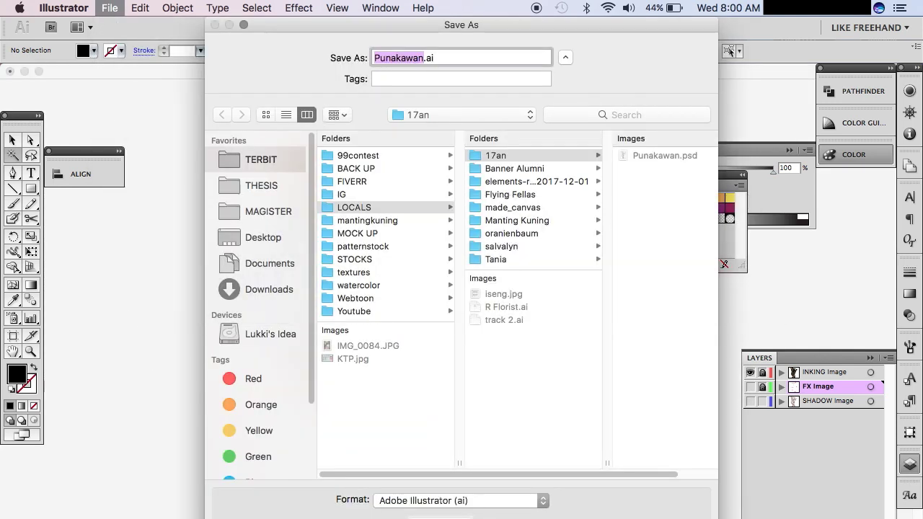
{"action": "key", "text": "Return"}
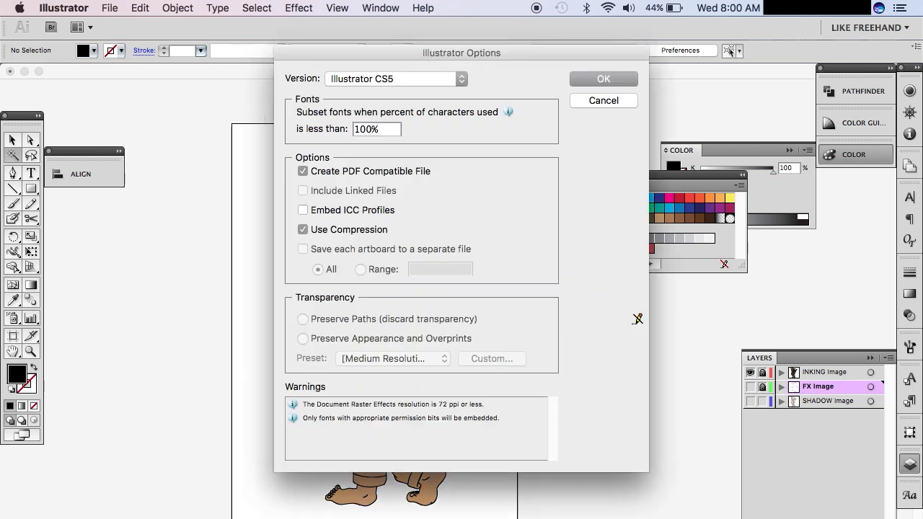
{"action": "left_click", "coordinate": [604, 79]}
Step: Fill the flag, its ties and the small tie piece on the pole red
{"action": "left_click_drag", "start_coordinate": [273, 143], "coordinate": [413, 234]}
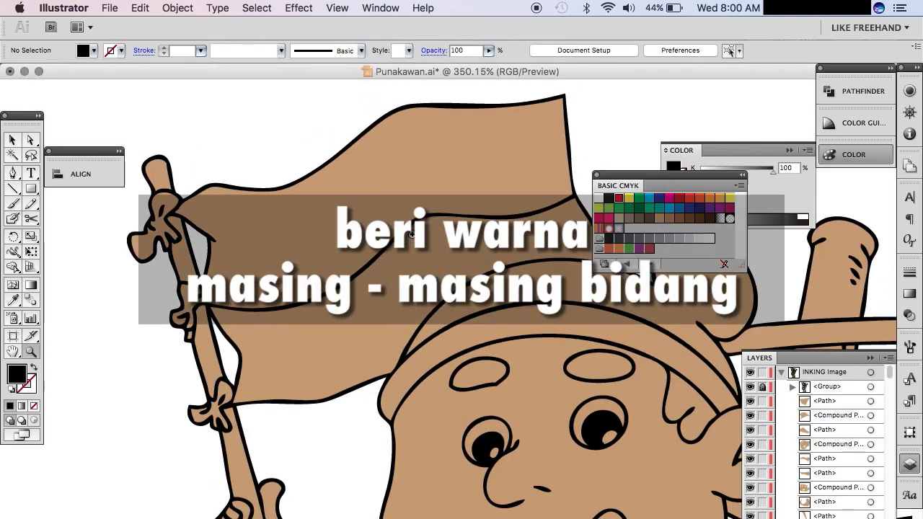
{"action": "key", "text": "v"}
{"action": "left_click", "coordinate": [383, 208]}
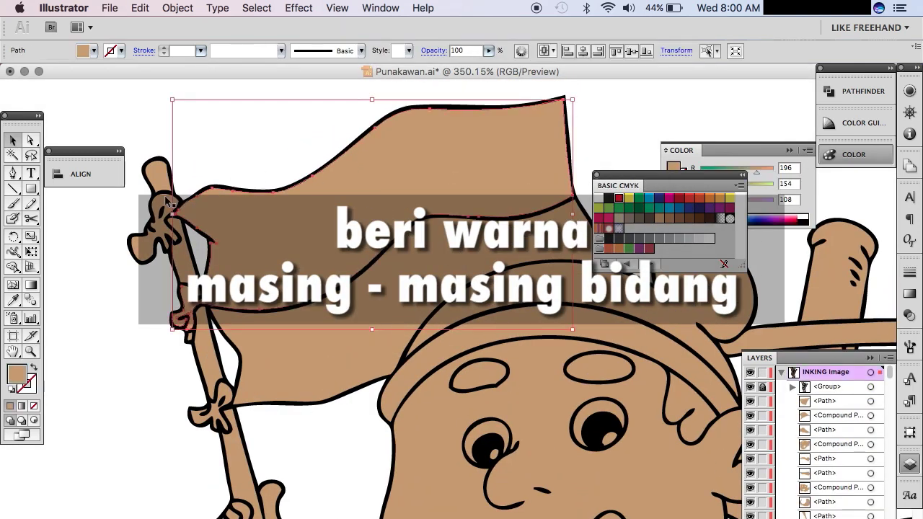
{"action": "left_click", "coordinate": [166, 201], "text": "shift"}
{"action": "left_click", "coordinate": [619, 199]}
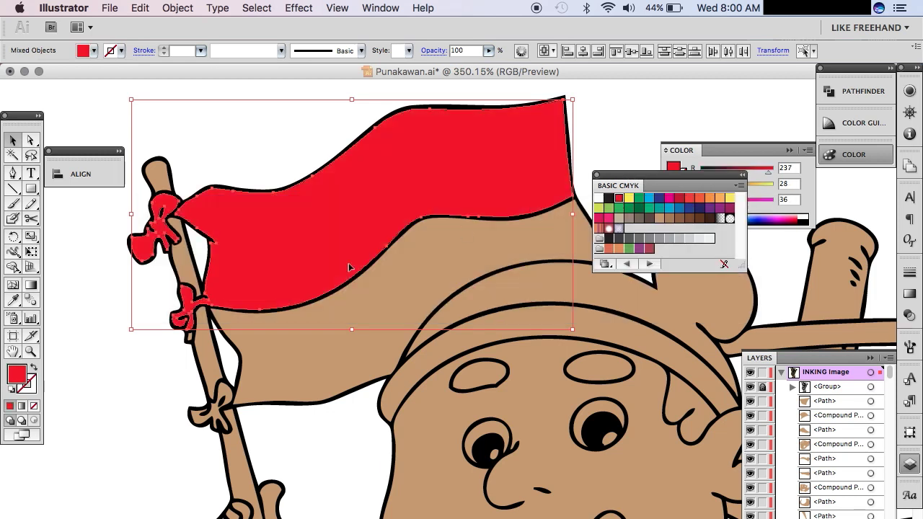
{"action": "scroll", "coordinate": [339, 274], "scroll_direction": "down", "scroll_amount": 2}
{"action": "left_click", "coordinate": [206, 288]}
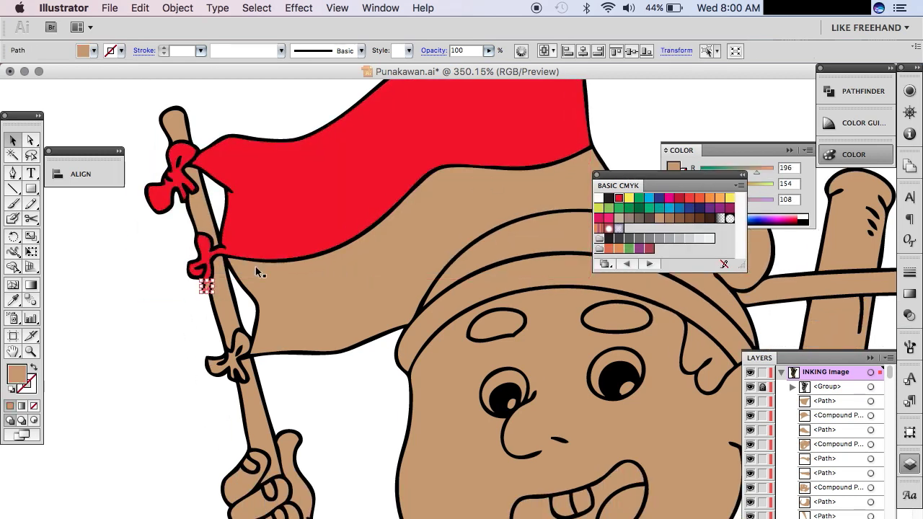
{"action": "left_click", "coordinate": [618, 200]}
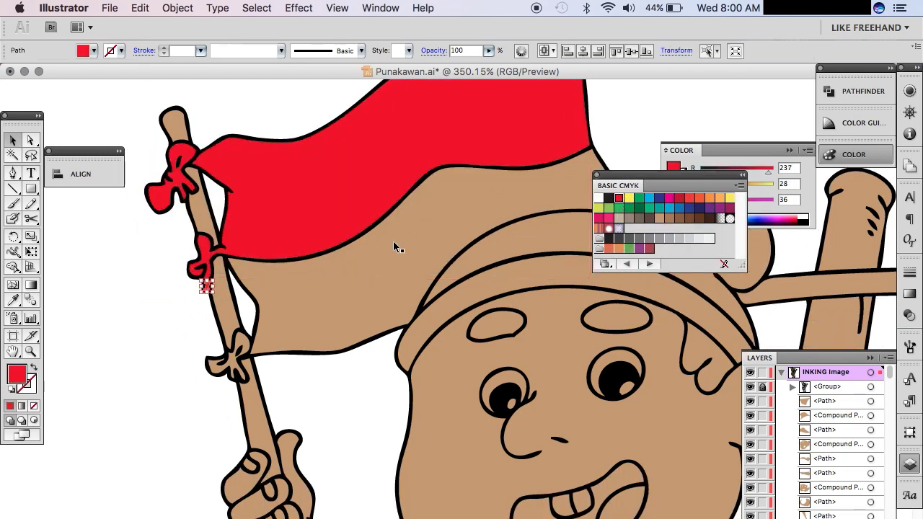
{"action": "scroll", "coordinate": [394, 241], "scroll_direction": "down", "scroll_amount": 5}
Step: Fill the flag's lower half, the flag-holder's eye whites and tooth white
{"action": "left_click", "coordinate": [353, 324]}
{"action": "key", "text": "z"}
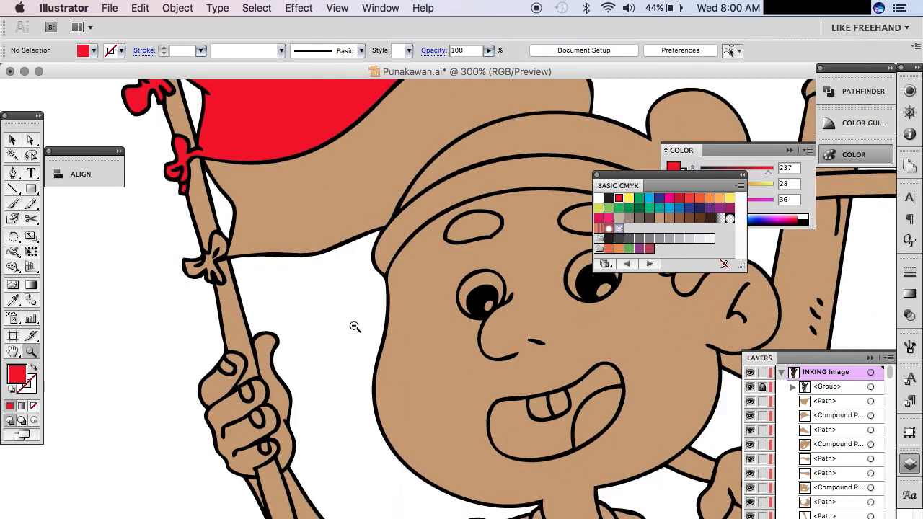
{"action": "scroll", "coordinate": [354, 326], "scroll_direction": "up", "scroll_amount": 3}
{"action": "scroll", "coordinate": [354, 326], "scroll_direction": "up", "scroll_amount": 2}
{"action": "scroll", "coordinate": [354, 326], "scroll_direction": "up", "scroll_amount": 2}
{"action": "key", "text": "v"}
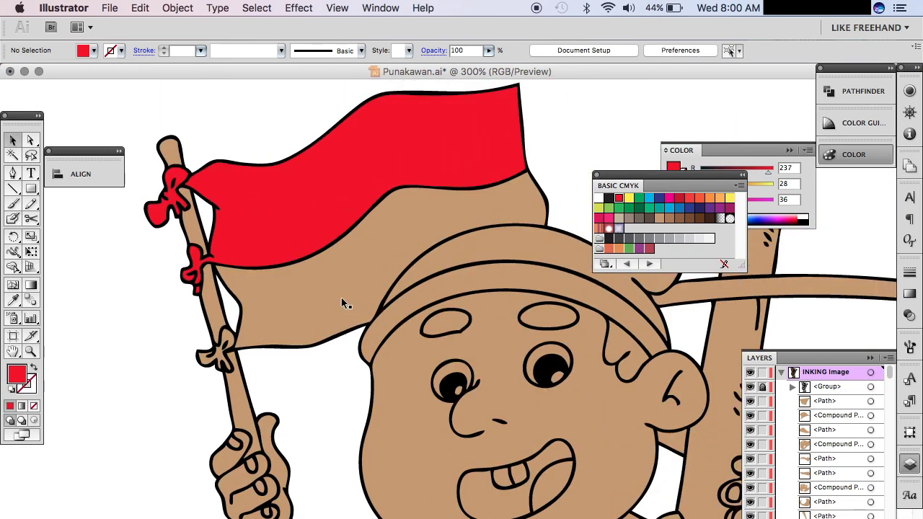
{"action": "left_click", "coordinate": [341, 297]}
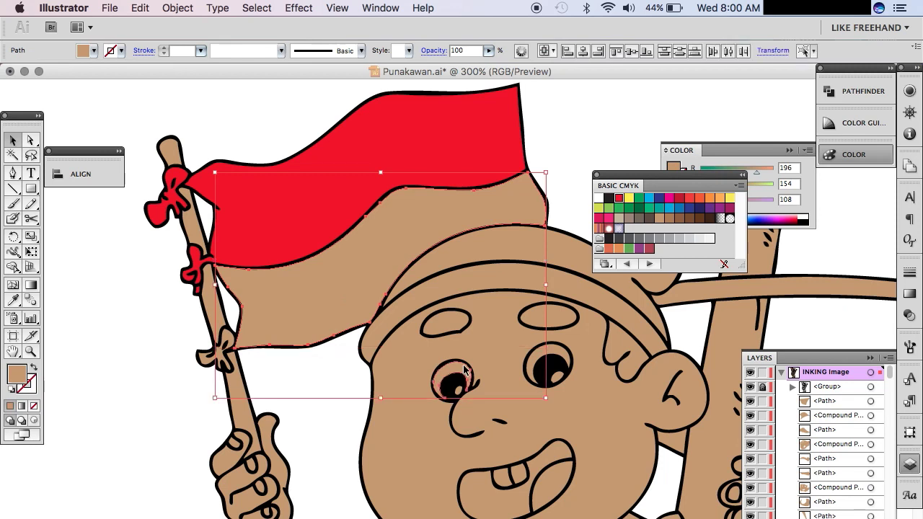
{"action": "left_click", "coordinate": [562, 382], "text": "shift"}
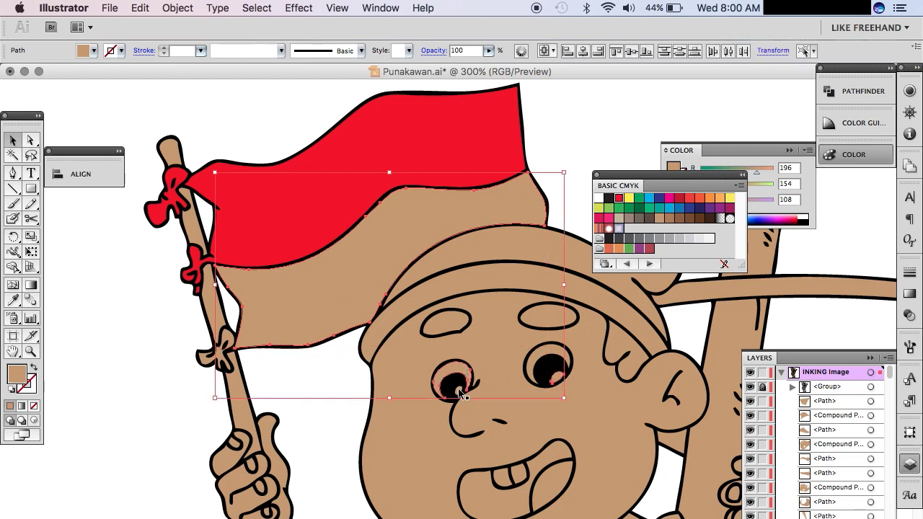
{"action": "left_click", "coordinate": [535, 370], "text": "shift"}
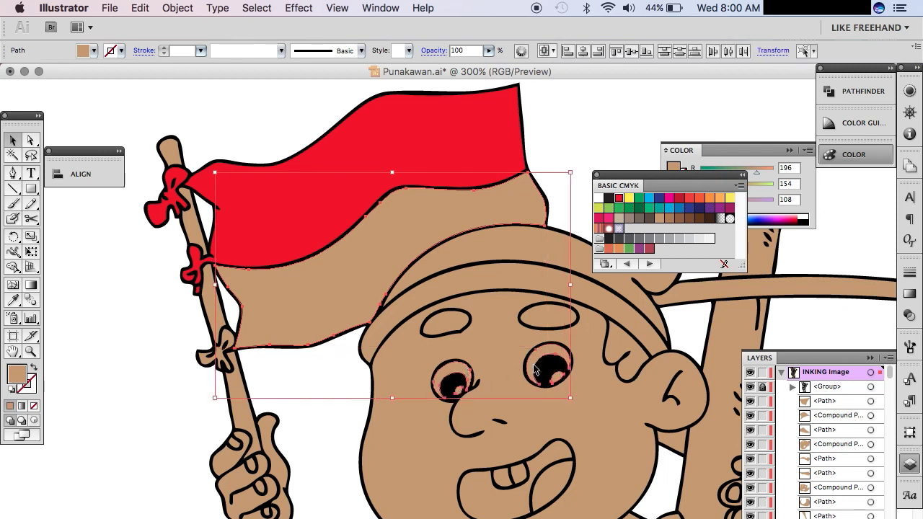
{"action": "left_click", "coordinate": [502, 478], "text": "shift"}
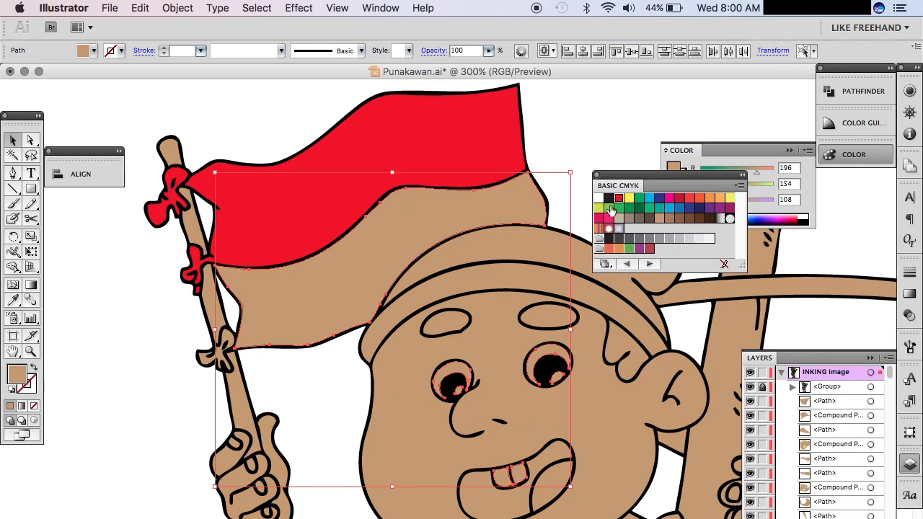
{"action": "left_click", "coordinate": [599, 199]}
{"action": "left_click", "coordinate": [561, 166]}
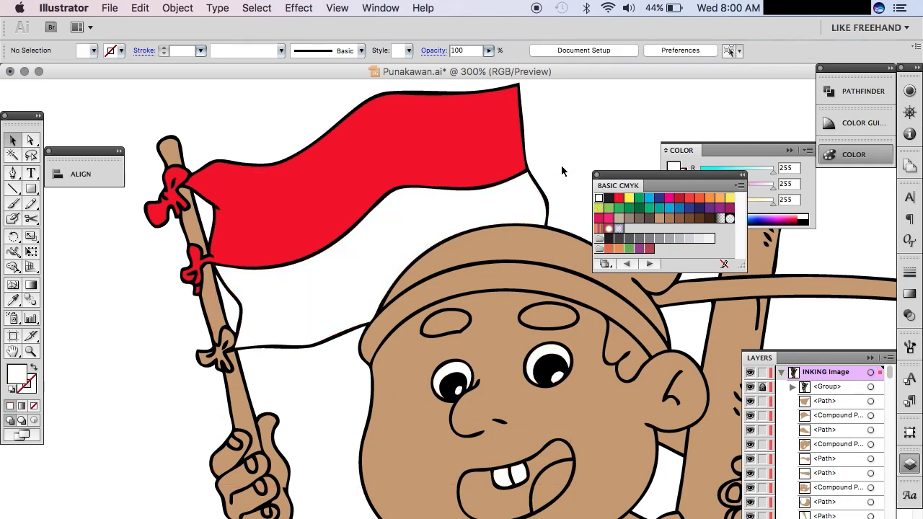
Step: Fill the flag-holder's inner mouth shape red
{"action": "scroll", "coordinate": [511, 296], "scroll_direction": "down", "scroll_amount": 3}
{"action": "scroll", "coordinate": [512, 296], "scroll_direction": "right", "scroll_amount": 2}
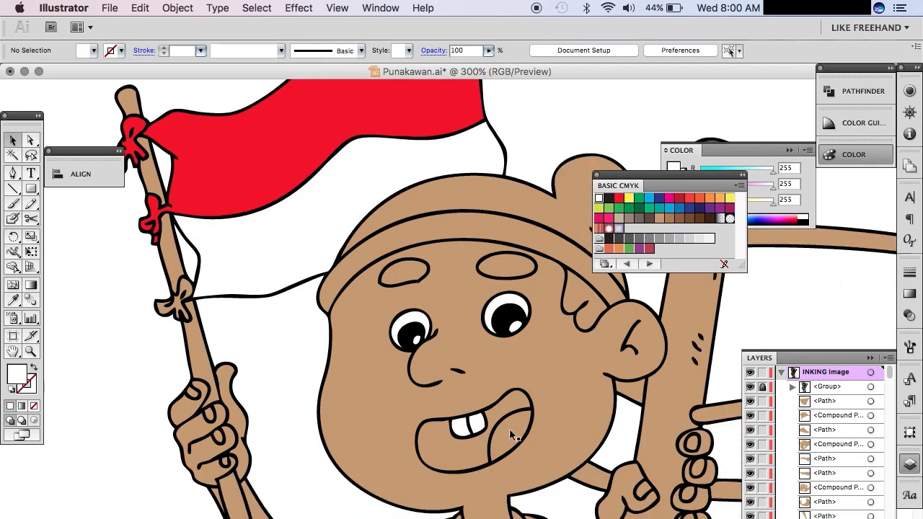
{"action": "left_click", "coordinate": [512, 434]}
{"action": "left_click", "coordinate": [618, 199]}
{"action": "scroll", "coordinate": [454, 326], "scroll_direction": "down", "scroll_amount": 5}
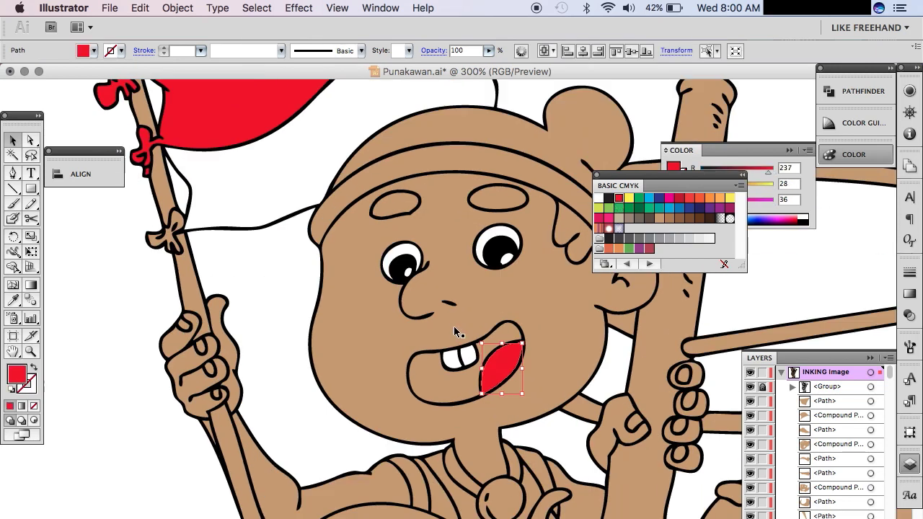
{"action": "scroll", "coordinate": [511, 351], "scroll_direction": "right", "scroll_amount": 3}
{"action": "key", "text": "ctrl+shift+a"}
Step: Fill the next character's tooth and both eye shapes white
{"action": "scroll", "coordinate": [510, 351], "scroll_direction": "down", "scroll_amount": 1}
{"action": "scroll", "coordinate": [510, 351], "scroll_direction": "right", "scroll_amount": 3}
{"action": "left_click", "coordinate": [427, 432]}
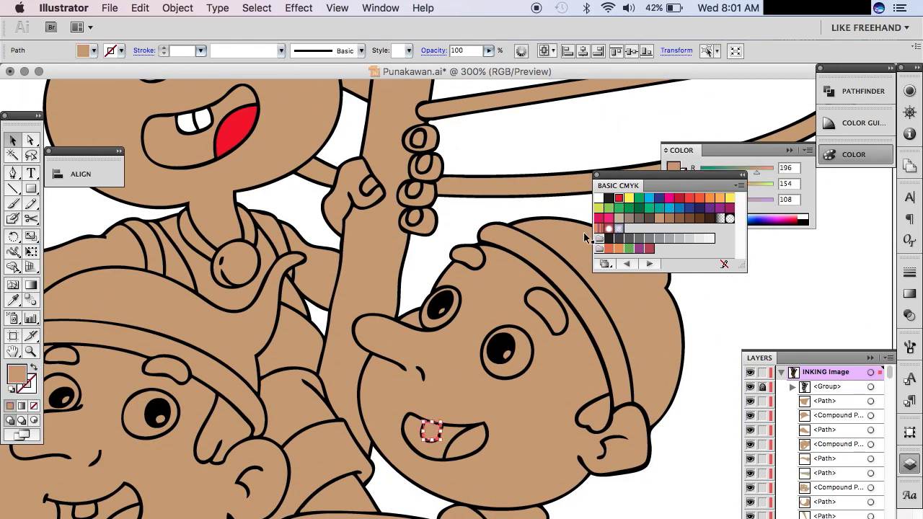
{"action": "left_click", "coordinate": [441, 310]}
{"action": "left_click", "coordinate": [427, 330], "text": "shift"}
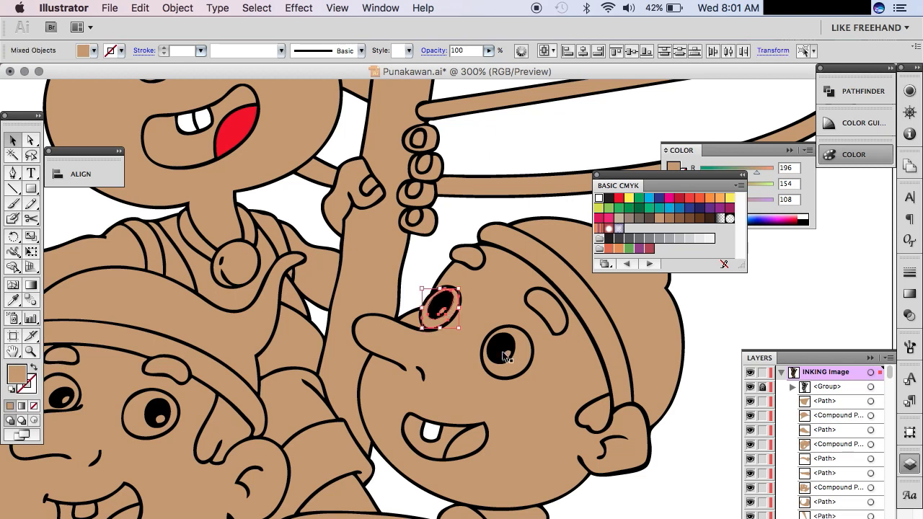
{"action": "left_click", "coordinate": [599, 197]}
{"action": "key", "text": "ctrl+shift+a"}
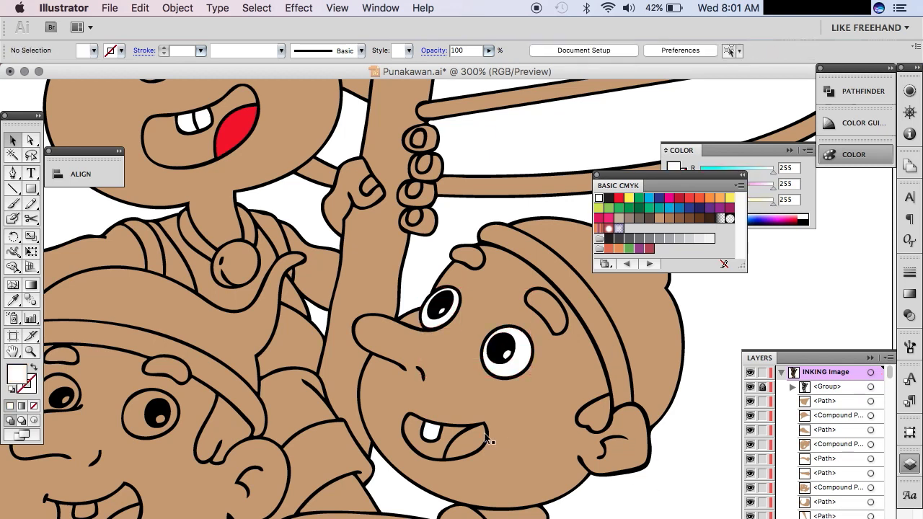
Step: Fill the lower character's two eyes and tooth white
{"action": "scroll", "coordinate": [172, 354], "scroll_direction": "down", "scroll_amount": 3}
{"action": "scroll", "coordinate": [172, 354], "scroll_direction": "left", "scroll_amount": 3}
{"action": "left_click", "coordinate": [156, 311]}
{"action": "left_click", "coordinate": [262, 332], "text": "shift"}
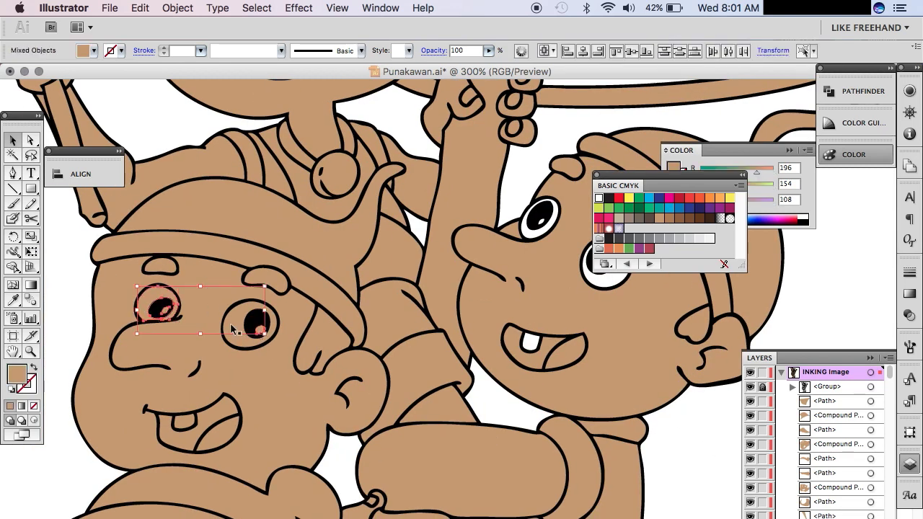
{"action": "left_click", "coordinate": [185, 427], "text": "shift"}
{"action": "left_click", "coordinate": [598, 198]}
{"action": "scroll", "coordinate": [488, 291], "scroll_direction": "down", "scroll_amount": 5}
{"action": "scroll", "coordinate": [488, 291], "scroll_direction": "left", "scroll_amount": 1}
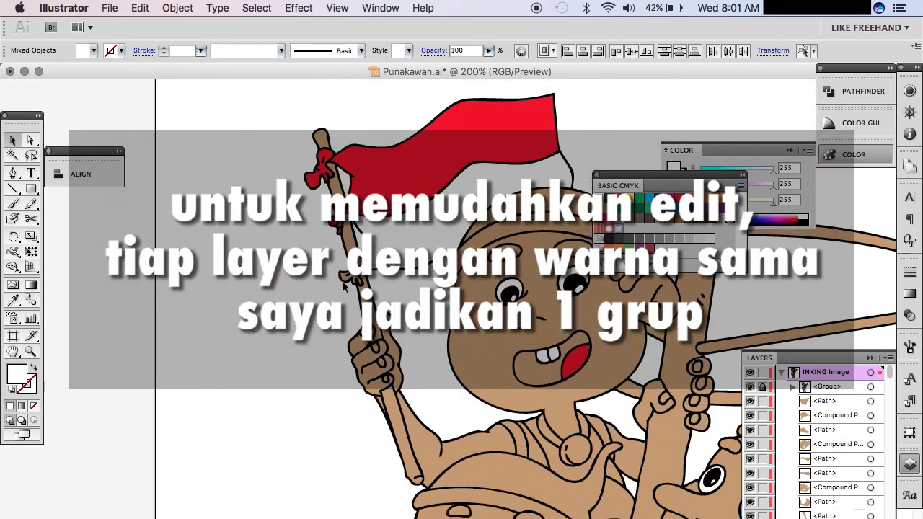
Step: Magic Wand all white-filled shapes, group them and lock the group in Layers
{"action": "left_click", "coordinate": [345, 281]}
{"action": "key", "text": "ctrl+shift+a"}
{"action": "scroll", "coordinate": [461, 289], "scroll_direction": "right", "scroll_amount": 3}
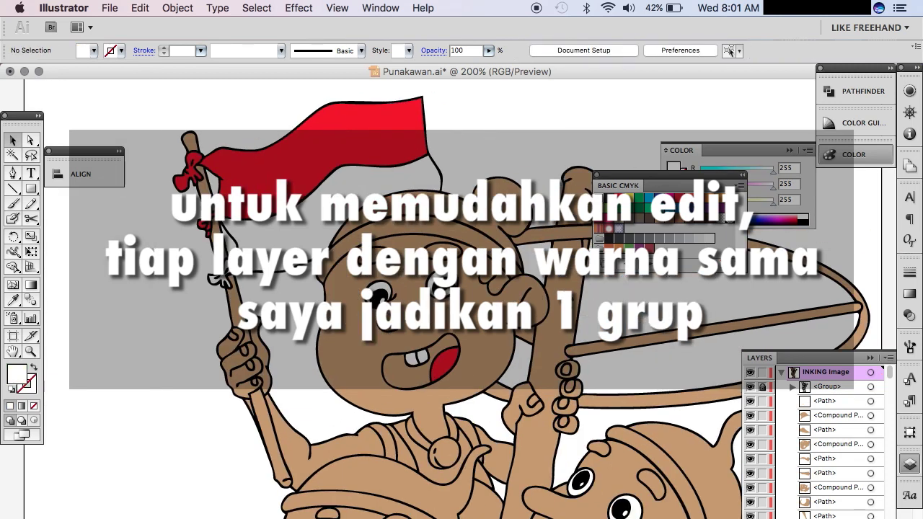
{"action": "key", "text": "y"}
{"action": "left_click", "coordinate": [427, 229]}
{"action": "key", "text": "ctrl+g"}
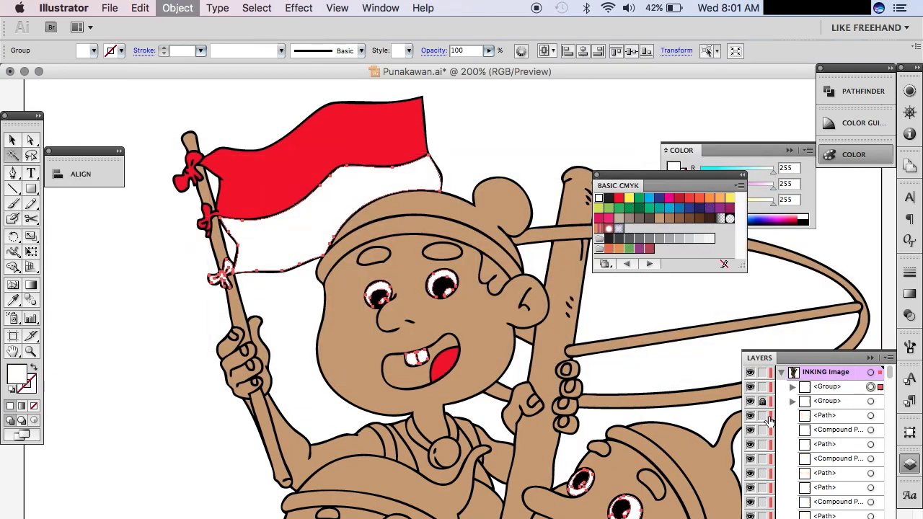
{"action": "key", "text": "ctrl+shift+a"}
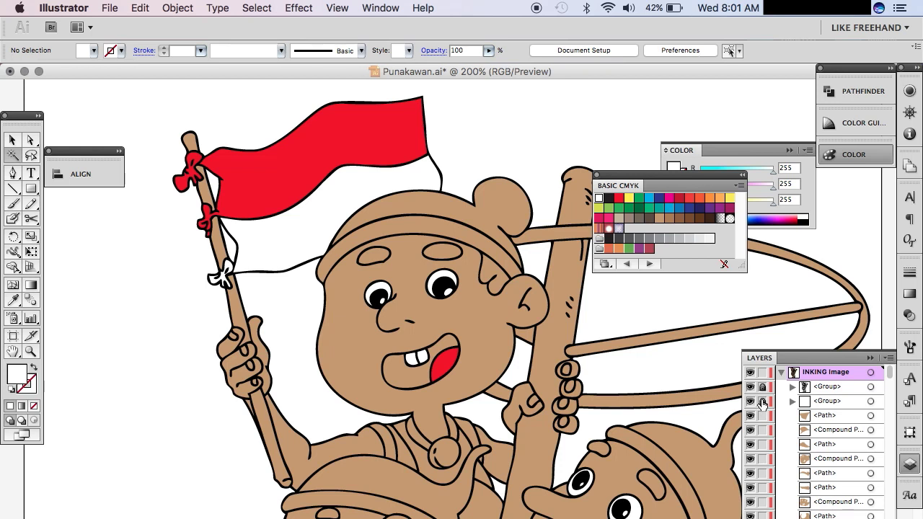
{"action": "left_click", "coordinate": [762, 401]}
Step: Fill each remaining character's mouth shape red
{"action": "scroll", "coordinate": [352, 228], "scroll_direction": "down", "scroll_amount": 5}
{"action": "key", "text": "v"}
{"action": "left_click", "coordinate": [320, 476]}
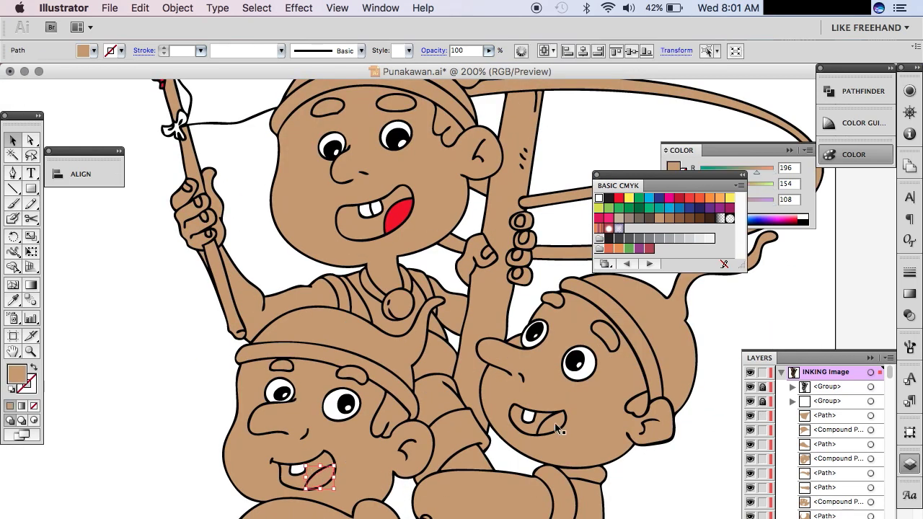
{"action": "left_click", "coordinate": [555, 423], "text": "shift"}
{"action": "left_click", "coordinate": [619, 197]}
{"action": "key", "text": "ctrl+shift+a"}
{"action": "scroll", "coordinate": [733, 340], "scroll_direction": "down", "scroll_amount": 5}
{"action": "left_click", "coordinate": [287, 462]}
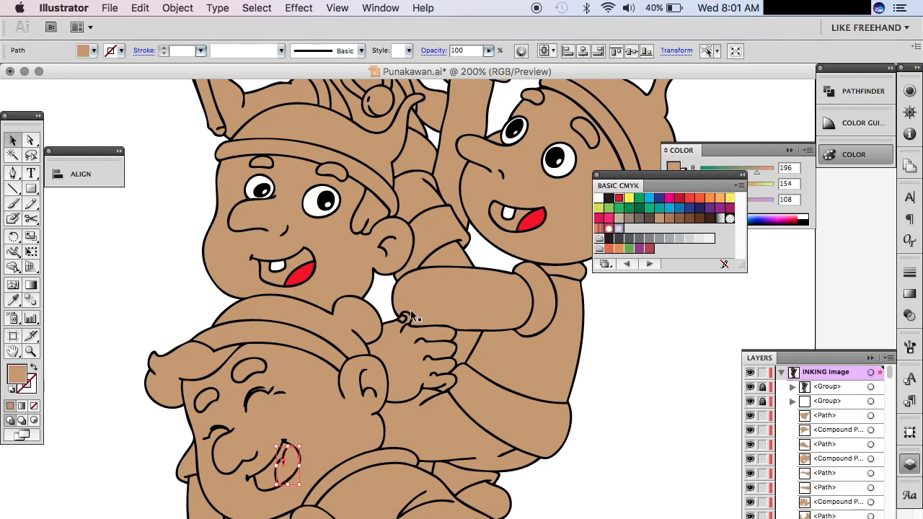
{"action": "left_click", "coordinate": [619, 199]}
{"action": "key", "text": "ctrl+shift+a"}
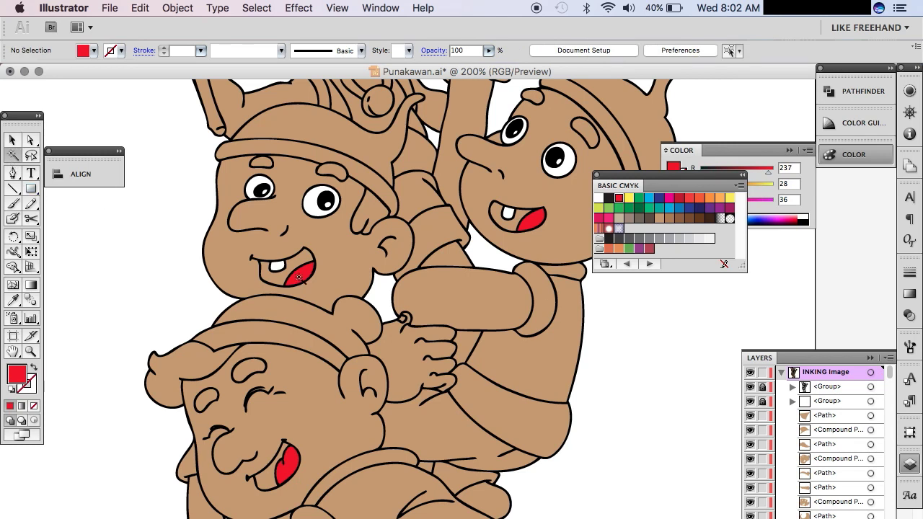
Step: Group the red mouth shapes and lock the group, checking it by toggling visibility
{"action": "left_click", "coordinate": [298, 278]}
{"action": "right_click", "coordinate": [299, 278]}
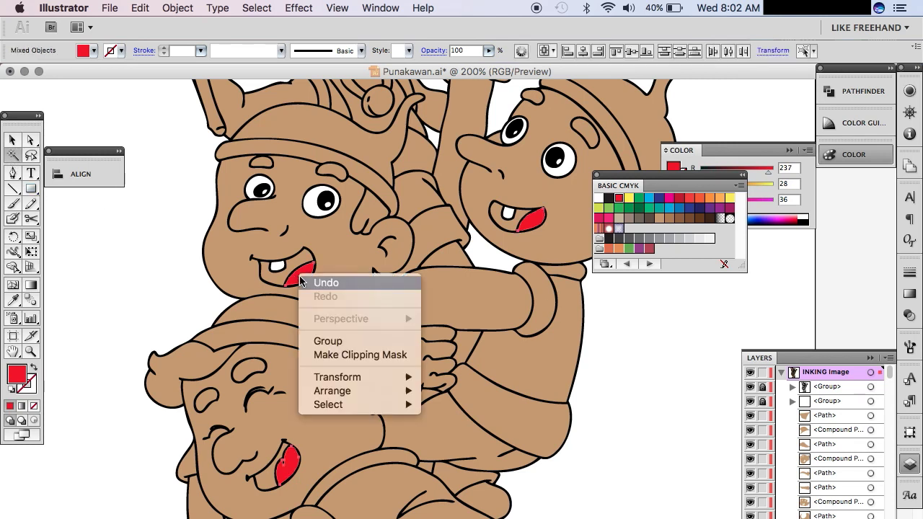
{"action": "left_click", "coordinate": [342, 344]}
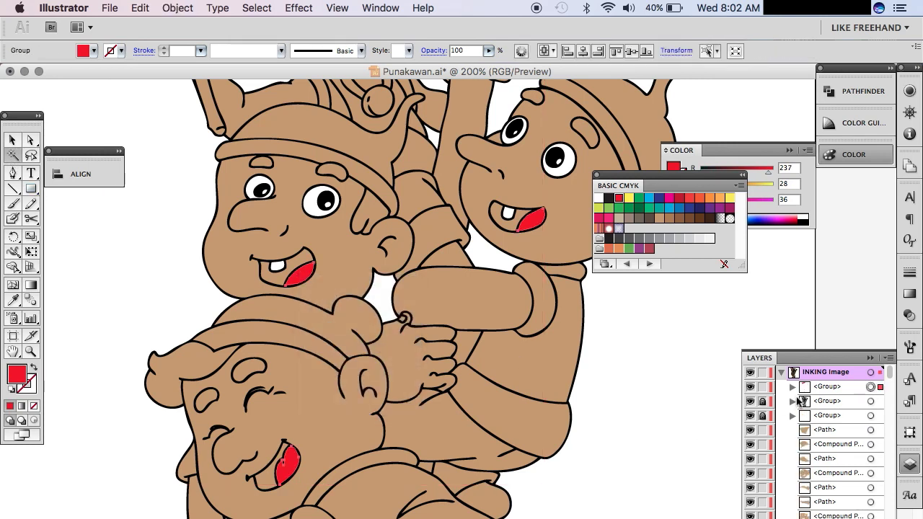
{"action": "left_click", "coordinate": [762, 387]}
{"action": "left_click", "coordinate": [751, 388]}
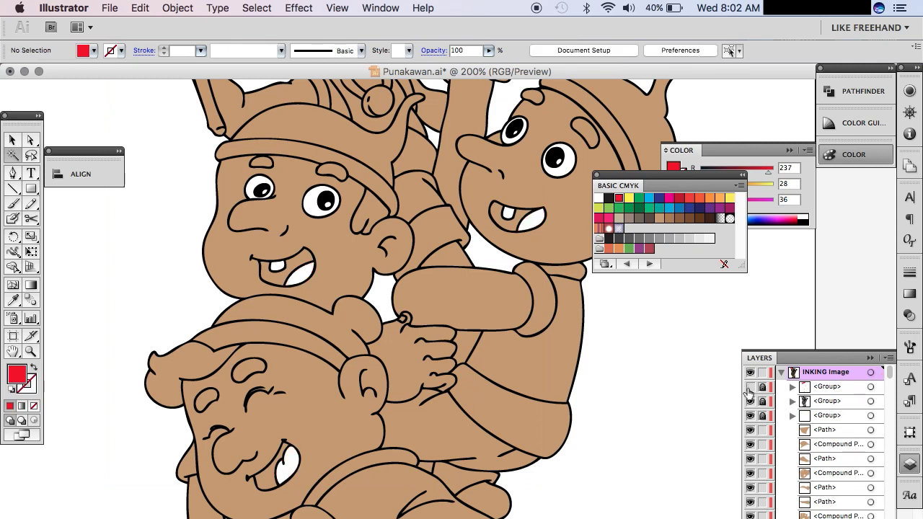
{"action": "left_click", "coordinate": [751, 388]}
Step: Fill the mouth shading shapes darker red (R190 G30 B45) and group them
{"action": "scroll", "coordinate": [591, 371], "scroll_direction": "up", "scroll_amount": 1}
{"action": "scroll", "coordinate": [591, 370], "scroll_direction": "up", "scroll_amount": 4}
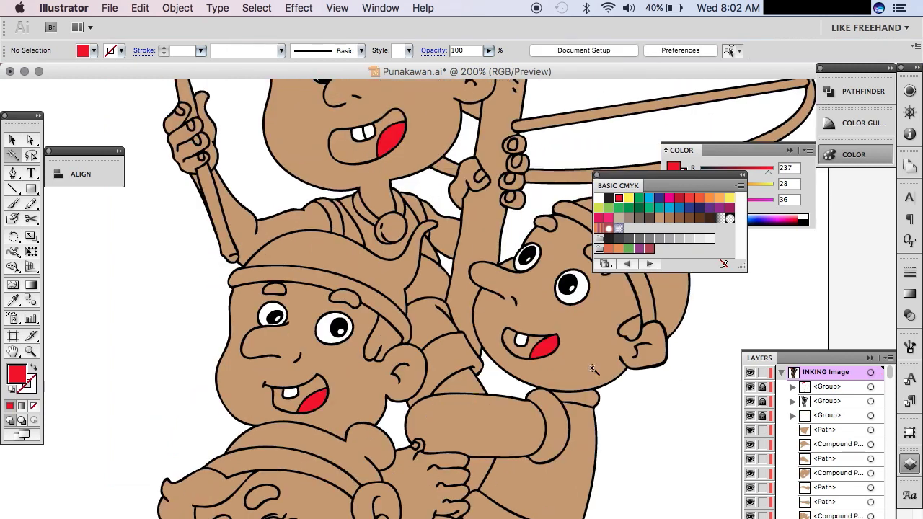
{"action": "scroll", "coordinate": [592, 370], "scroll_direction": "up", "scroll_amount": 3}
{"action": "scroll", "coordinate": [548, 375], "scroll_direction": "down", "scroll_amount": 3}
{"action": "left_click", "coordinate": [519, 383]}
{"action": "scroll", "coordinate": [517, 373], "scroll_direction": "down", "scroll_amount": 6}
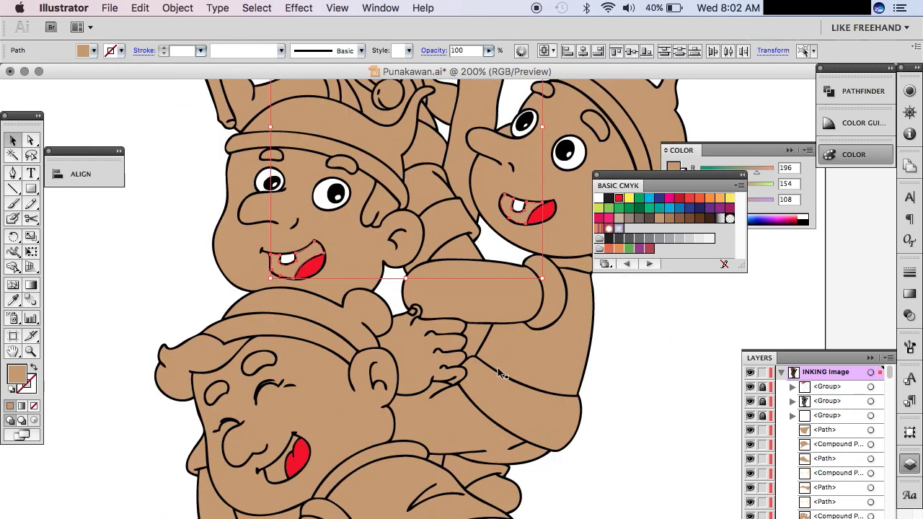
{"action": "left_click", "coordinate": [679, 200]}
{"action": "scroll", "coordinate": [469, 285], "scroll_direction": "down", "scroll_amount": 3}
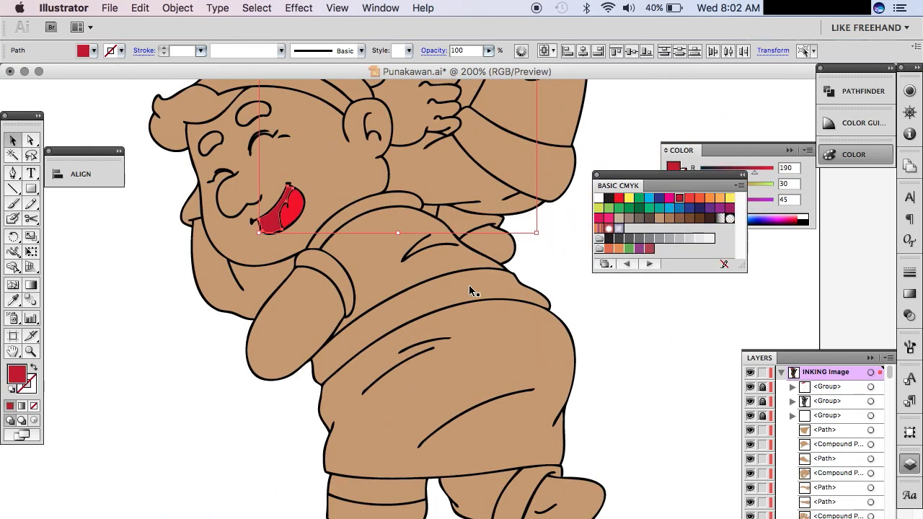
{"action": "scroll", "coordinate": [469, 285], "scroll_direction": "up", "scroll_amount": 6}
{"action": "key", "text": "ctrl+g"}
{"action": "key", "text": "ctrl+shift+a"}
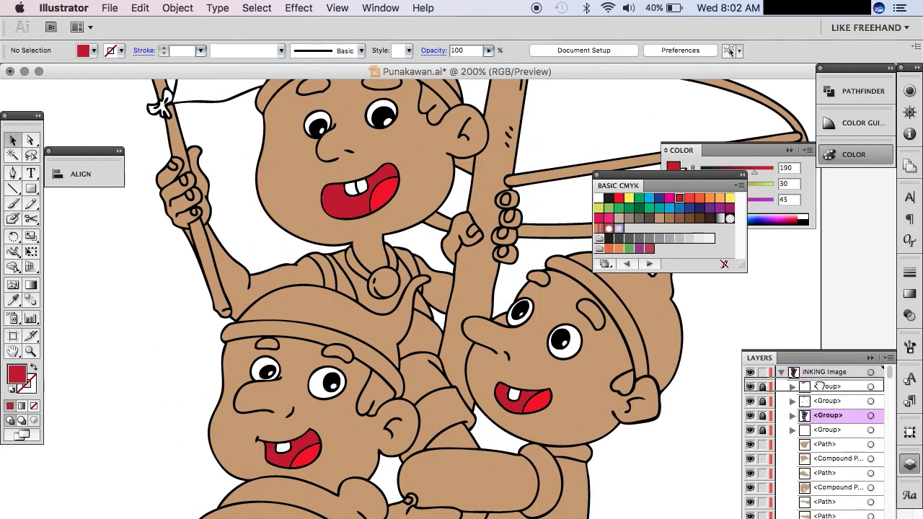
Step: Bring up the Skintones swatch library from the Window menu
{"action": "scroll", "coordinate": [583, 429], "scroll_direction": "up", "scroll_amount": 2}
{"action": "scroll", "coordinate": [579, 423], "scroll_direction": "up", "scroll_amount": 2}
{"action": "left_click", "coordinate": [381, 8]}
Step: Fill the top figure's face, hand and body with the lightest skin tone (R245 G224 B205)
{"action": "left_click", "coordinate": [627, 486]}
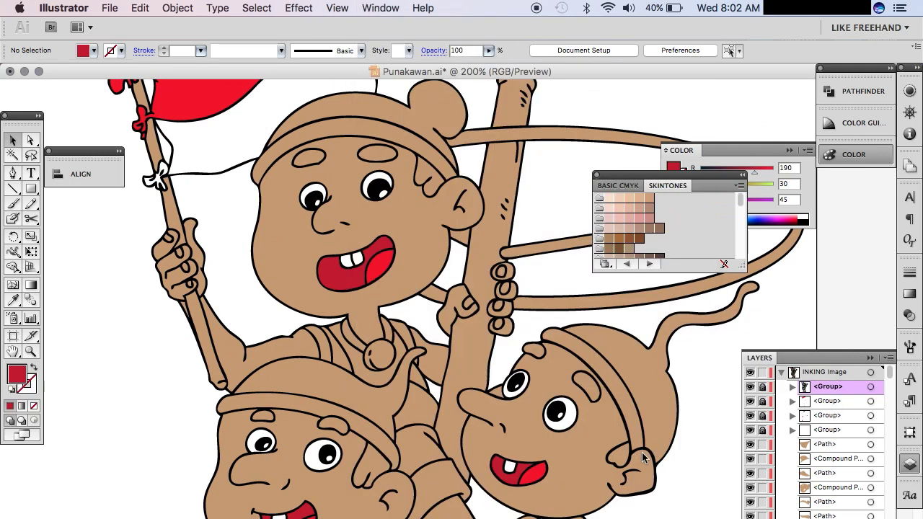
{"action": "scroll", "coordinate": [236, 301], "scroll_direction": "up", "scroll_amount": 2}
{"action": "left_click_drag", "start_coordinate": [236, 302], "coordinate": [421, 349]}
{"action": "key", "text": "v"}
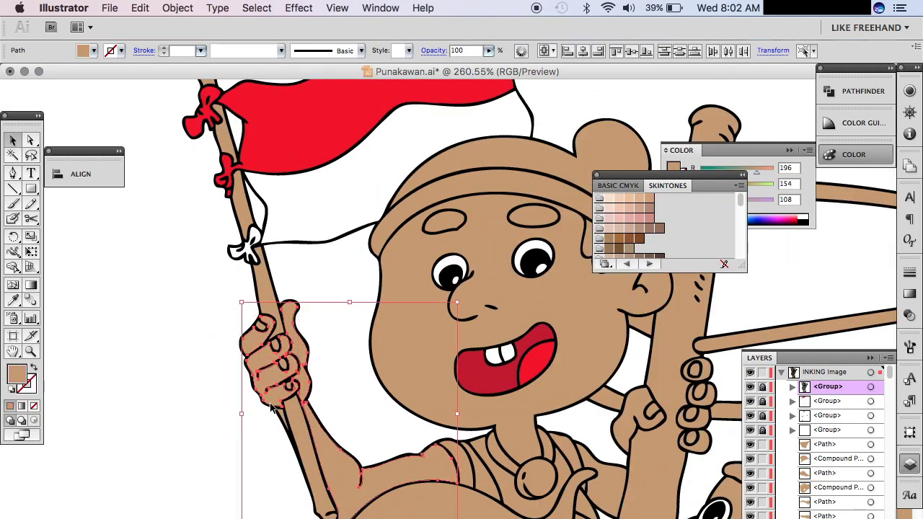
{"action": "scroll", "coordinate": [421, 349], "scroll_direction": "down", "scroll_amount": 5}
{"action": "scroll", "coordinate": [433, 364], "scroll_direction": "right", "scroll_amount": 5}
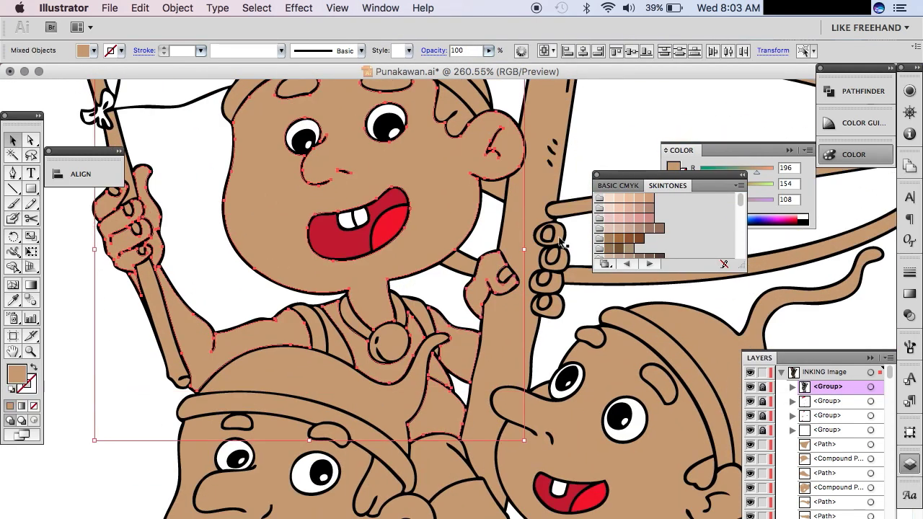
{"action": "left_click", "coordinate": [610, 198]}
{"action": "left_click", "coordinate": [608, 125]}
Step: Apply the light skin tone to the next characters' skin areas and face
{"action": "scroll", "coordinate": [283, 195], "scroll_direction": "down", "scroll_amount": 5}
{"action": "scroll", "coordinate": [283, 195], "scroll_direction": "right", "scroll_amount": 4}
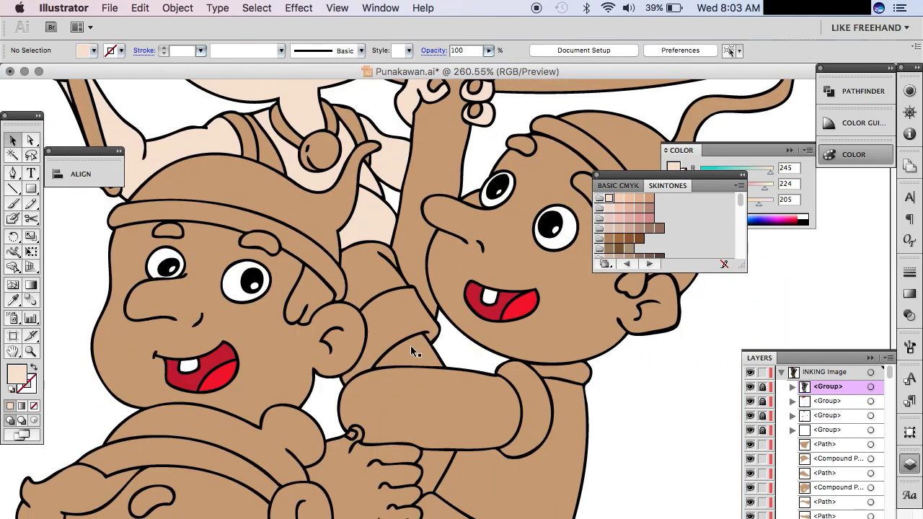
{"action": "left_click", "coordinate": [410, 346]}
{"action": "left_click", "coordinate": [610, 198]}
{"action": "scroll", "coordinate": [653, 403], "scroll_direction": "down", "scroll_amount": 3}
{"action": "scroll", "coordinate": [652, 403], "scroll_direction": "right", "scroll_amount": 1}
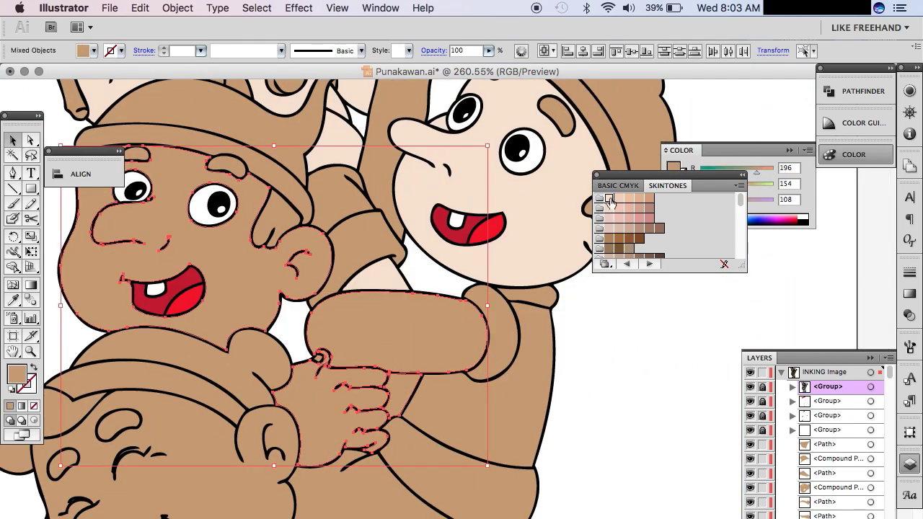
{"action": "left_click", "coordinate": [610, 201]}
{"action": "left_click", "coordinate": [660, 385]}
{"action": "scroll", "coordinate": [661, 384], "scroll_direction": "down", "scroll_amount": 5}
{"action": "scroll", "coordinate": [656, 385], "scroll_direction": "down", "scroll_amount": 3}
Step: Give the lower character's arm, the bare feet and toenails the light skin tone
{"action": "left_click", "coordinate": [254, 312]}
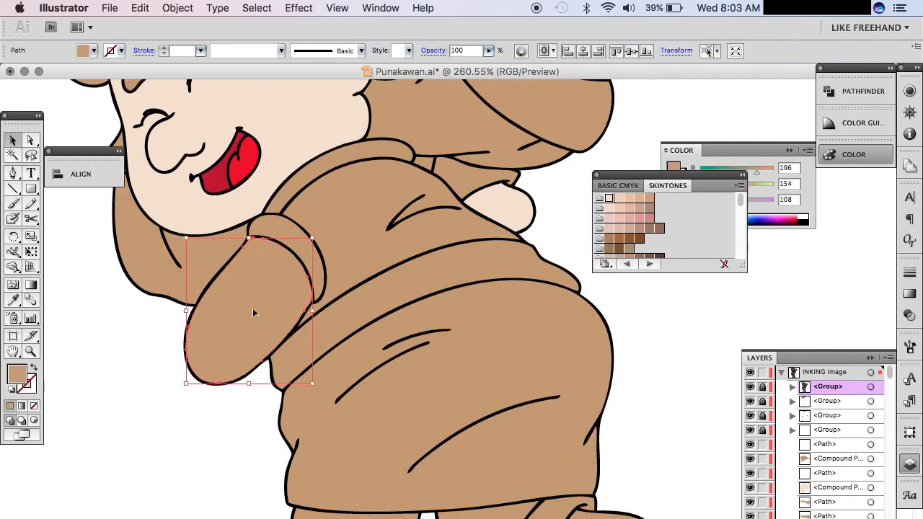
{"action": "scroll", "coordinate": [254, 312], "scroll_direction": "down", "scroll_amount": 5}
{"action": "left_click", "coordinate": [610, 198]}
{"action": "scroll", "coordinate": [433, 339], "scroll_direction": "up", "scroll_amount": 5}
{"action": "left_click", "coordinate": [465, 333]}
{"action": "left_click", "coordinate": [402, 328], "text": "shift"}
{"action": "left_click", "coordinate": [343, 336], "text": "shift"}
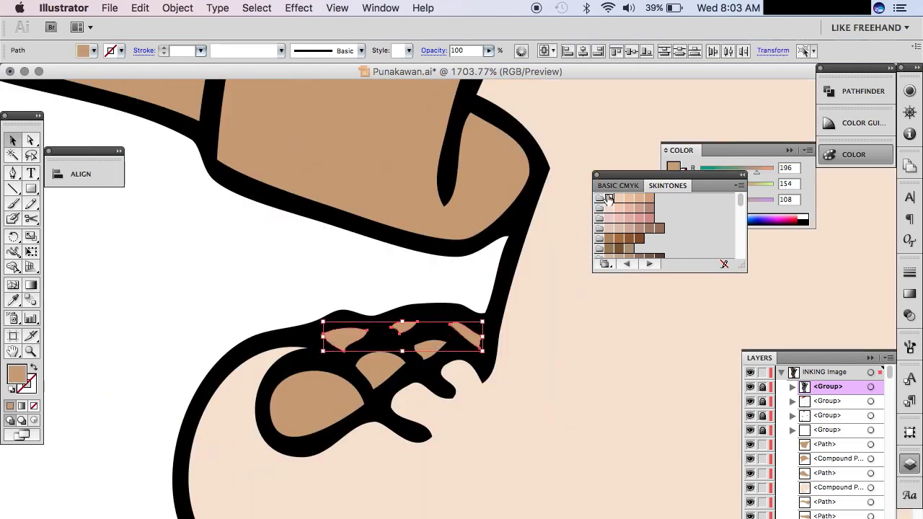
{"action": "left_click", "coordinate": [609, 197]}
Step: Fill the lower character's hat and the laughing character's shirt dark grey (R88 G89 B91)
{"action": "scroll", "coordinate": [226, 285], "scroll_direction": "down", "scroll_amount": 5}
{"action": "scroll", "coordinate": [227, 285], "scroll_direction": "down", "scroll_amount": 3}
{"action": "scroll", "coordinate": [144, 252], "scroll_direction": "up", "scroll_amount": 5}
{"action": "scroll", "coordinate": [13, 165], "scroll_direction": "up", "scroll_amount": 3}
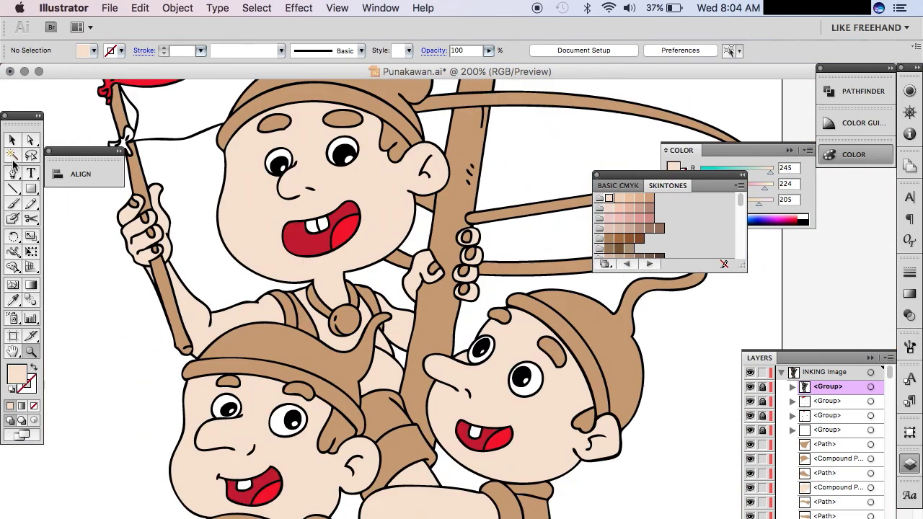
{"action": "scroll", "coordinate": [432, 288], "scroll_direction": "up", "scroll_amount": 3}
{"action": "scroll", "coordinate": [433, 289], "scroll_direction": "down", "scroll_amount": 3}
{"action": "scroll", "coordinate": [610, 131], "scroll_direction": "down", "scroll_amount": 3}
{"action": "left_click", "coordinate": [610, 131]}
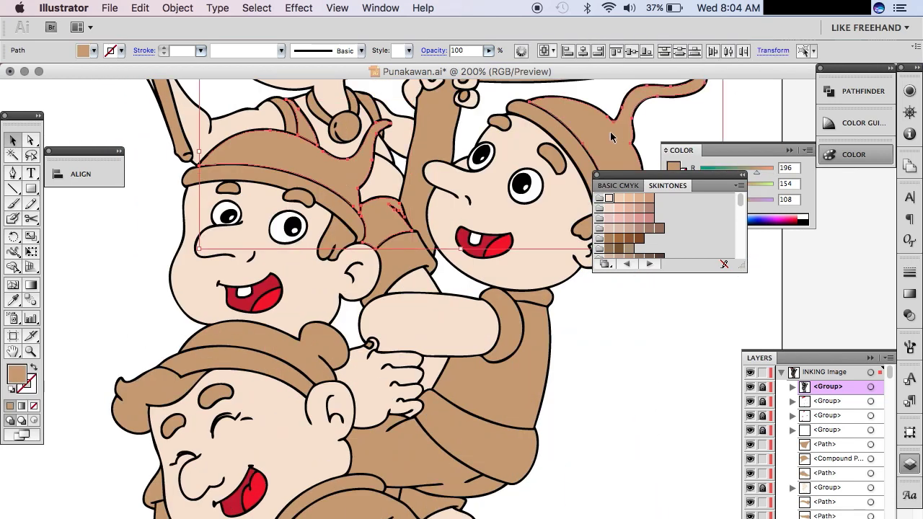
{"action": "scroll", "coordinate": [365, 134], "scroll_direction": "up", "scroll_amount": 2}
{"action": "scroll", "coordinate": [419, 383], "scroll_direction": "down", "scroll_amount": 5}
{"action": "scroll", "coordinate": [321, 228], "scroll_direction": "down", "scroll_amount": 3}
{"action": "left_click", "coordinate": [321, 227]}
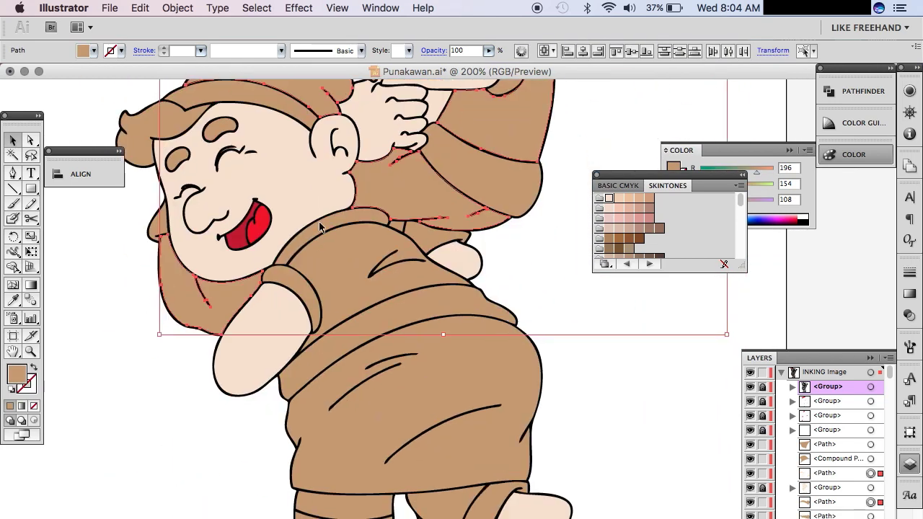
{"action": "scroll", "coordinate": [321, 227], "scroll_direction": "down", "scroll_amount": 3}
{"action": "left_click", "coordinate": [618, 185]}
{"action": "left_click", "coordinate": [629, 238]}
{"action": "scroll", "coordinate": [505, 289], "scroll_direction": "up", "scroll_amount": 5}
Step: Select every white-filled piece and lock them so they stay untouched
{"action": "left_click", "coordinate": [615, 358]}
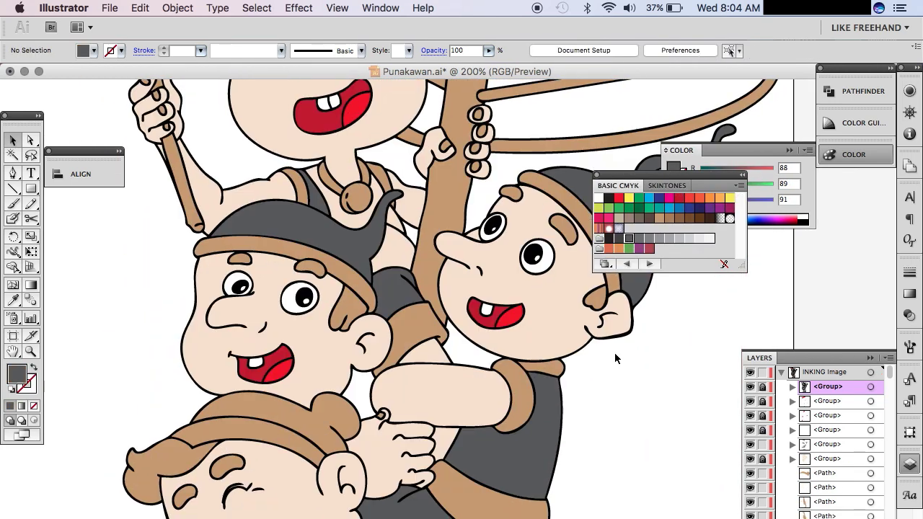
{"action": "key", "text": "ctrl+a"}
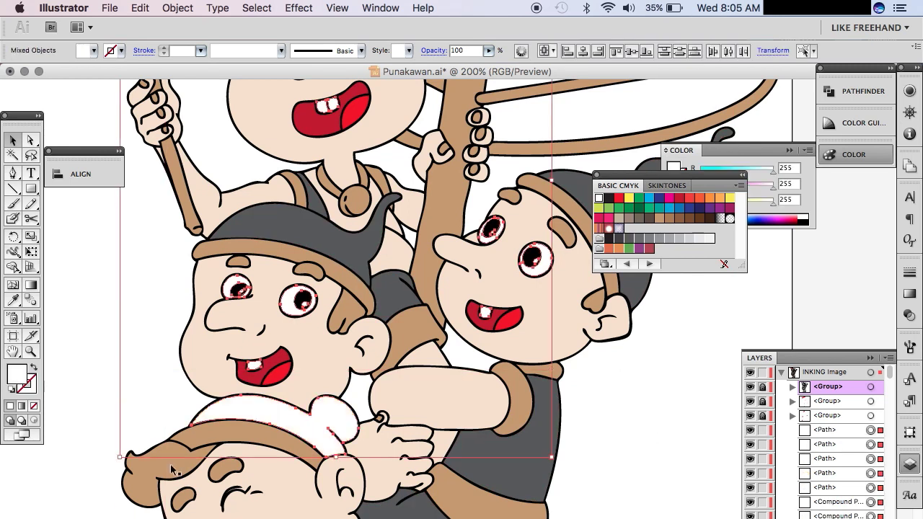
{"action": "scroll", "coordinate": [174, 471], "scroll_direction": "down", "scroll_amount": 2}
{"action": "scroll", "coordinate": [423, 318], "scroll_direction": "down", "scroll_amount": 5}
{"action": "scroll", "coordinate": [423, 318], "scroll_direction": "up", "scroll_amount": 7}
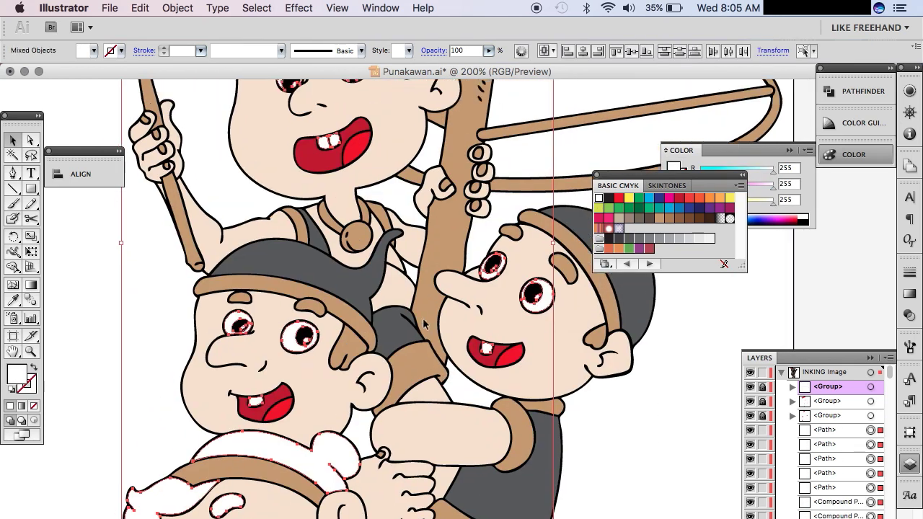
{"action": "scroll", "coordinate": [424, 322], "scroll_direction": "up", "scroll_amount": 5}
{"action": "key", "text": "ctrl+shift+a"}
{"action": "scroll", "coordinate": [465, 278], "scroll_direction": "up", "scroll_amount": 1}
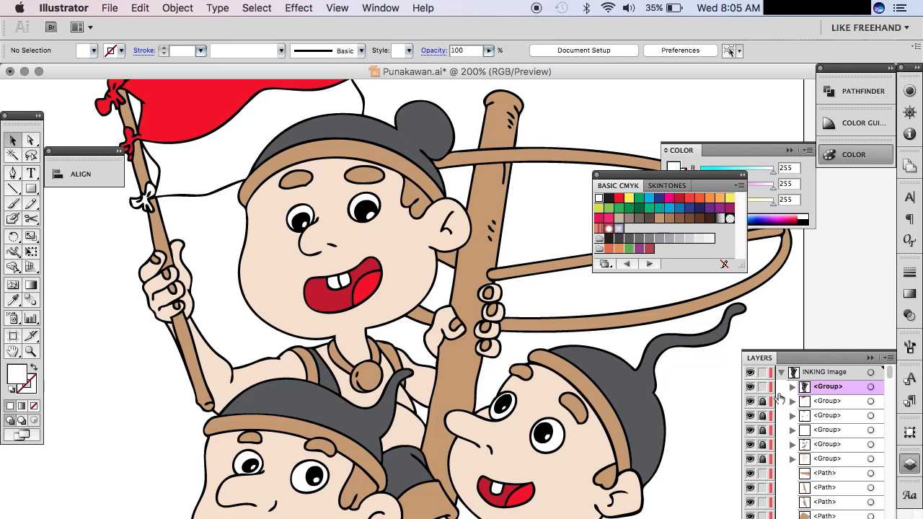
Step: Select all pieces sharing the brown headband fill and recolour them yellow
{"action": "key", "text": "ctrl+a"}
{"action": "scroll", "coordinate": [311, 329], "scroll_direction": "down", "scroll_amount": 5}
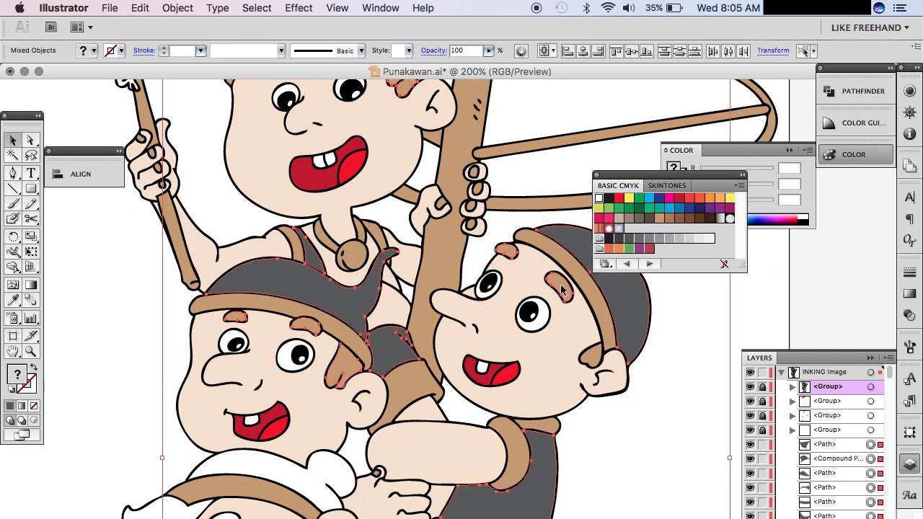
{"action": "scroll", "coordinate": [577, 325], "scroll_direction": "down", "scroll_amount": 5}
{"action": "scroll", "coordinate": [595, 354], "scroll_direction": "up", "scroll_amount": 5}
{"action": "scroll", "coordinate": [336, 166], "scroll_direction": "up", "scroll_amount": 2}
{"action": "left_click", "coordinate": [347, 314]}
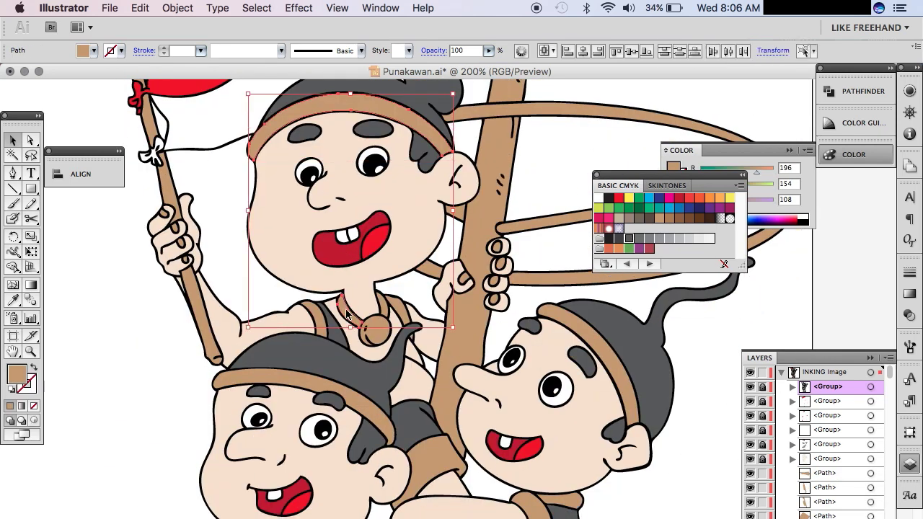
{"action": "scroll", "coordinate": [456, 441], "scroll_direction": "down", "scroll_amount": 5}
{"action": "left_click", "coordinate": [456, 442]}
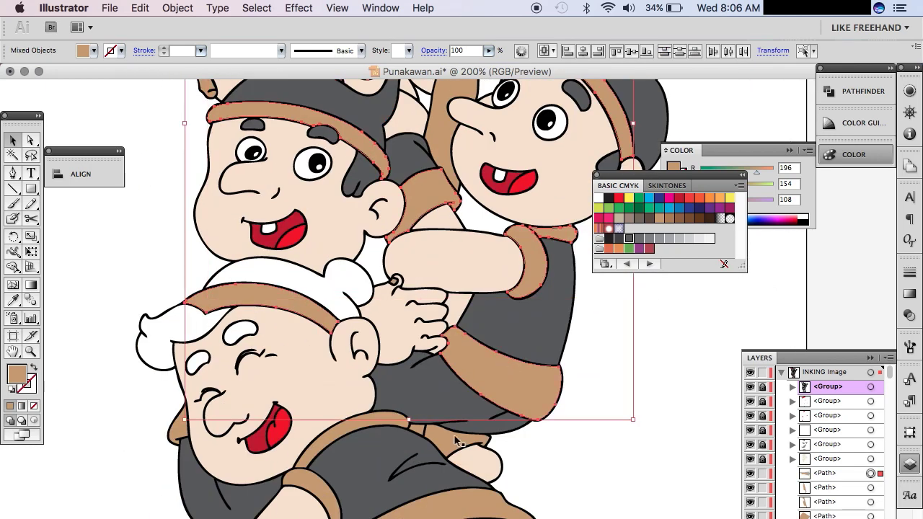
{"action": "scroll", "coordinate": [389, 440], "scroll_direction": "down", "scroll_amount": 3}
{"action": "scroll", "coordinate": [327, 437], "scroll_direction": "down", "scroll_amount": 5}
{"action": "left_click", "coordinate": [629, 197]}
{"action": "scroll", "coordinate": [510, 219], "scroll_direction": "up", "scroll_amount": 15}
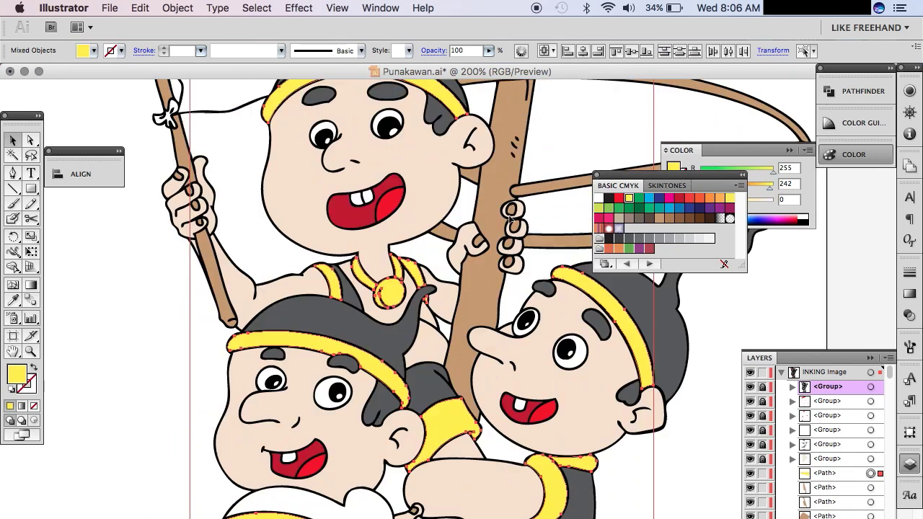
{"action": "scroll", "coordinate": [509, 219], "scroll_direction": "down", "scroll_amount": 12}
{"action": "left_click", "coordinate": [540, 420]}
Step: Give another brown piece a pale pink fill from the skin-tone swatches
{"action": "scroll", "coordinate": [387, 284], "scroll_direction": "up", "scroll_amount": 1}
{"action": "left_click", "coordinate": [387, 284]}
{"action": "scroll", "coordinate": [427, 216], "scroll_direction": "up", "scroll_amount": 12}
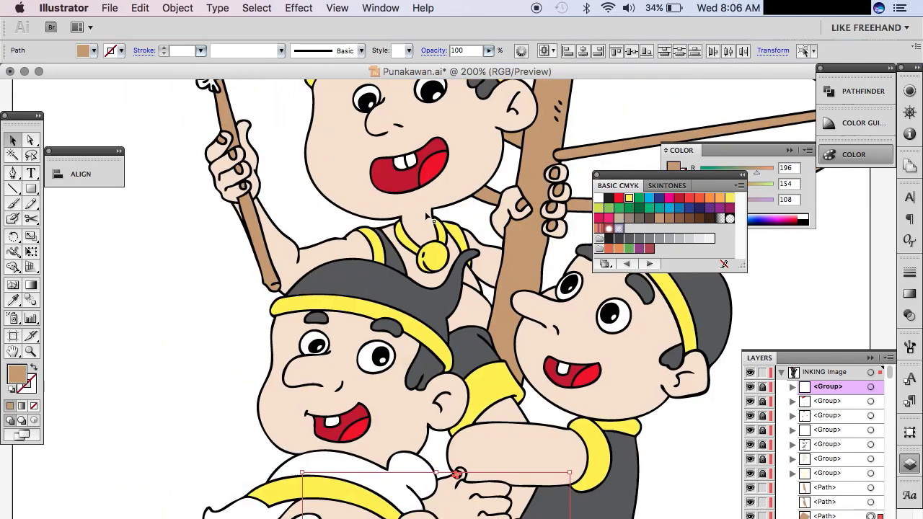
{"action": "scroll", "coordinate": [427, 217], "scroll_direction": "up", "scroll_amount": 2}
{"action": "scroll", "coordinate": [505, 209], "scroll_direction": "up", "scroll_amount": 3}
{"action": "scroll", "coordinate": [577, 202], "scroll_direction": "up", "scroll_amount": 3}
{"action": "left_click", "coordinate": [668, 186]}
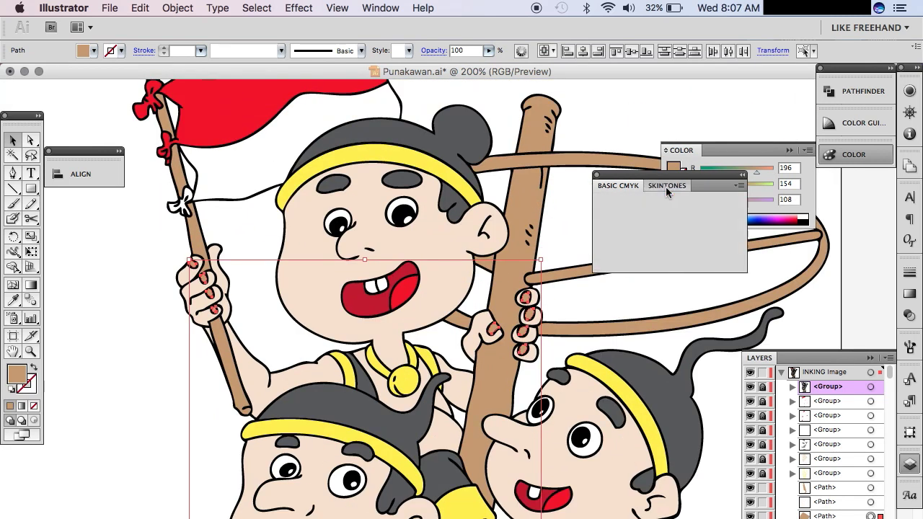
{"action": "scroll", "coordinate": [667, 190], "scroll_direction": "down", "scroll_amount": 1}
{"action": "left_click", "coordinate": [621, 199]}
{"action": "right_click", "coordinate": [514, 191]}
Step: Select the flag pole and red bow, undoing an accidental green fill on the pole
{"action": "left_click", "coordinate": [158, 94]}
{"action": "scroll", "coordinate": [158, 95], "scroll_direction": "up", "scroll_amount": 3}
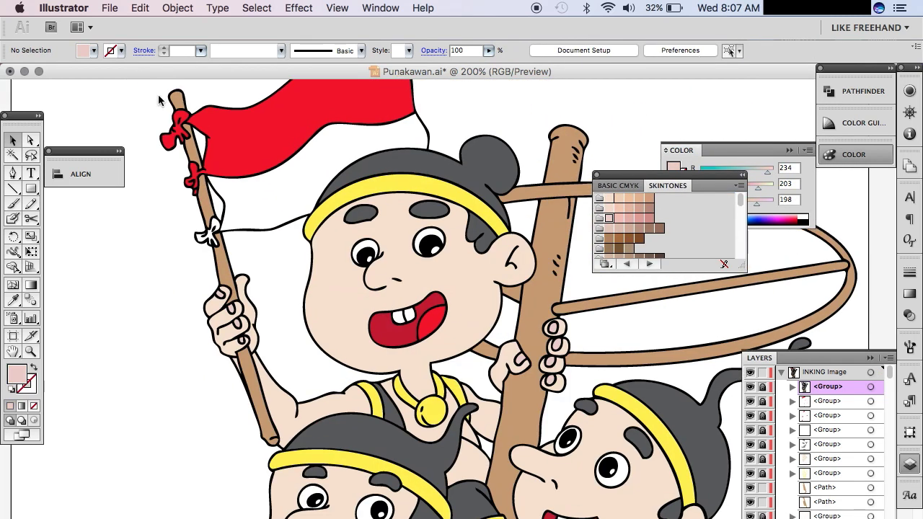
{"action": "left_click", "coordinate": [179, 108]}
{"action": "left_click", "coordinate": [618, 186]}
{"action": "key", "text": "ctrl+z"}
{"action": "key", "text": "ctrl+minus"}
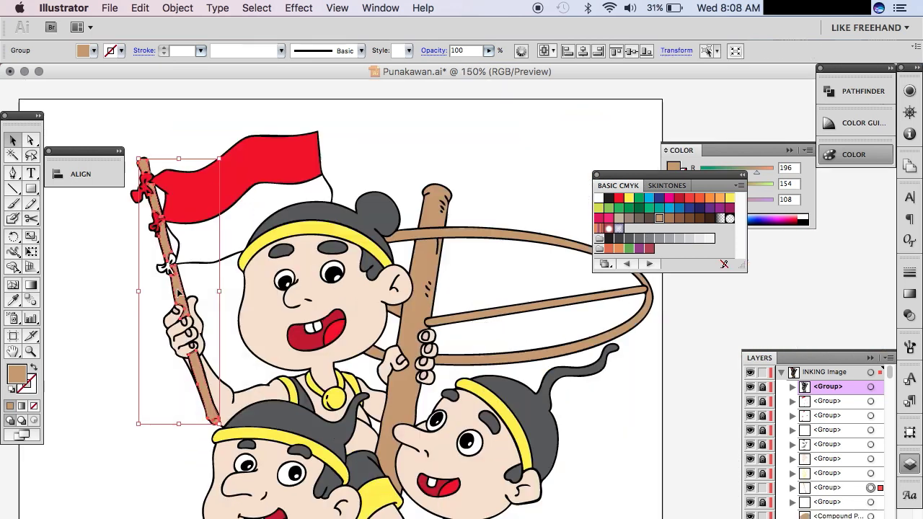
{"action": "left_click", "coordinate": [387, 362], "text": "shift"}
{"action": "left_click", "coordinate": [487, 365]}
{"action": "key", "text": "ctrl+minus"}
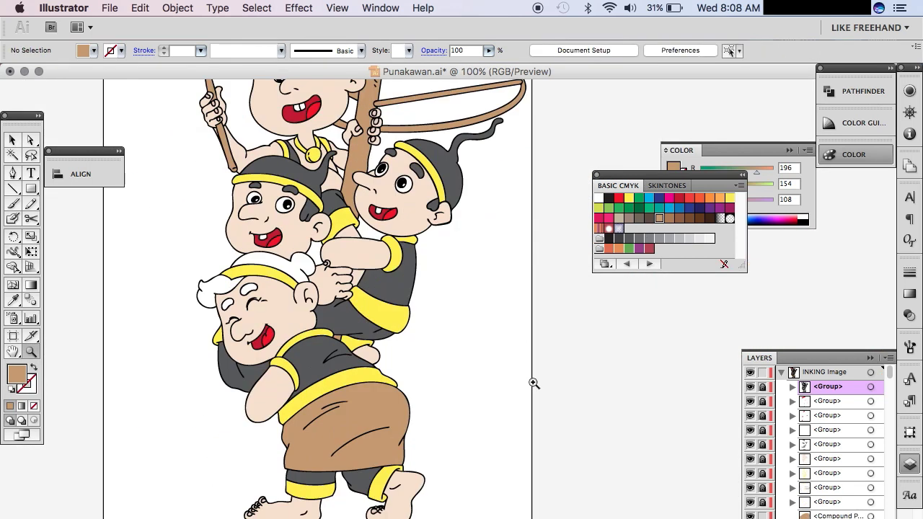
Step: Give the upright stick a darker brown fill
{"action": "left_click", "coordinate": [360, 216]}
{"action": "left_click", "coordinate": [679, 217]}
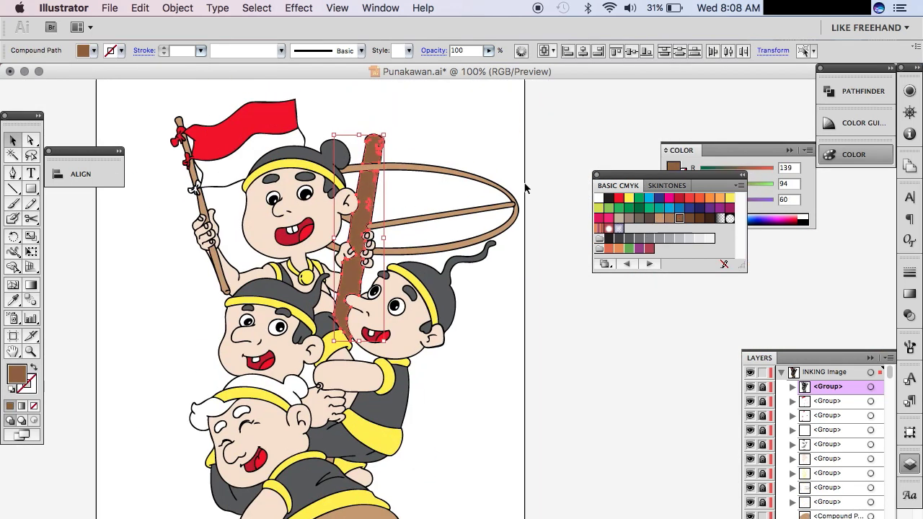
{"action": "left_click", "coordinate": [576, 285]}
{"action": "scroll", "coordinate": [429, 377], "scroll_direction": "down", "scroll_amount": 5}
{"action": "key", "text": "ctrl+minus"}
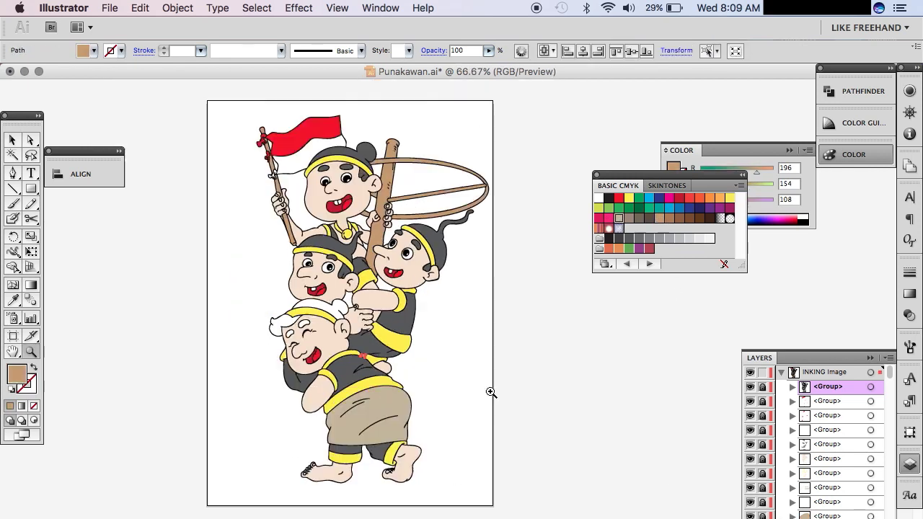
Step: Bring the yellow scarf group in front of the tan shoulder patch
{"action": "left_click_drag", "start_coordinate": [317, 328], "coordinate": [416, 378]}
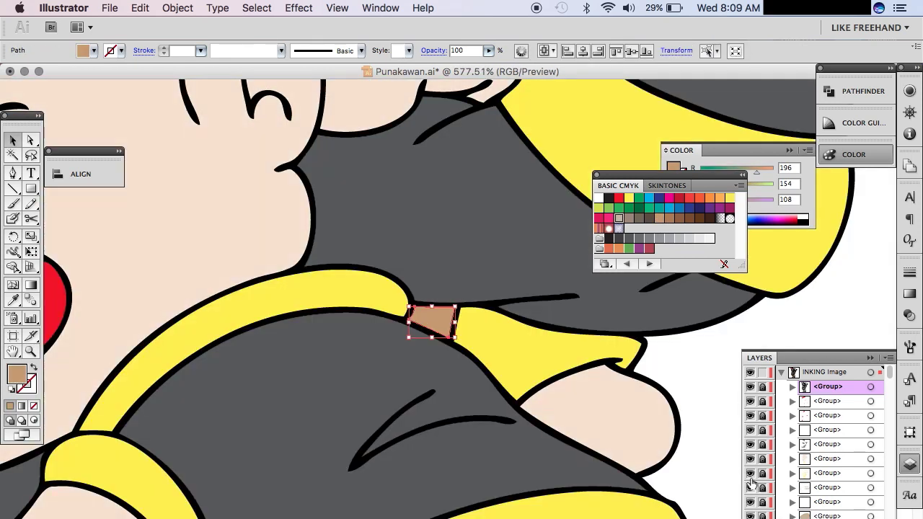
{"action": "left_click", "coordinate": [559, 351]}
{"action": "key", "text": "ctrl+shift+bracketright"}
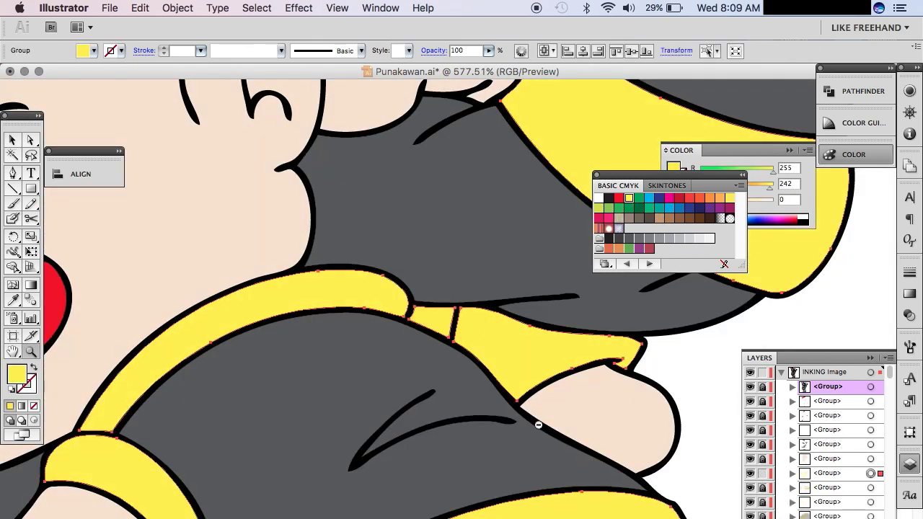
{"action": "key", "text": "ctrl+1"}
Step: Unlock the locked colour groups and select all the coloured artwork
{"action": "left_click_drag", "start_coordinate": [763, 401], "coordinate": [763, 505]}
{"action": "scroll", "coordinate": [461, 306], "scroll_direction": "up", "scroll_amount": 2}
{"action": "left_click", "coordinate": [443, 143]}
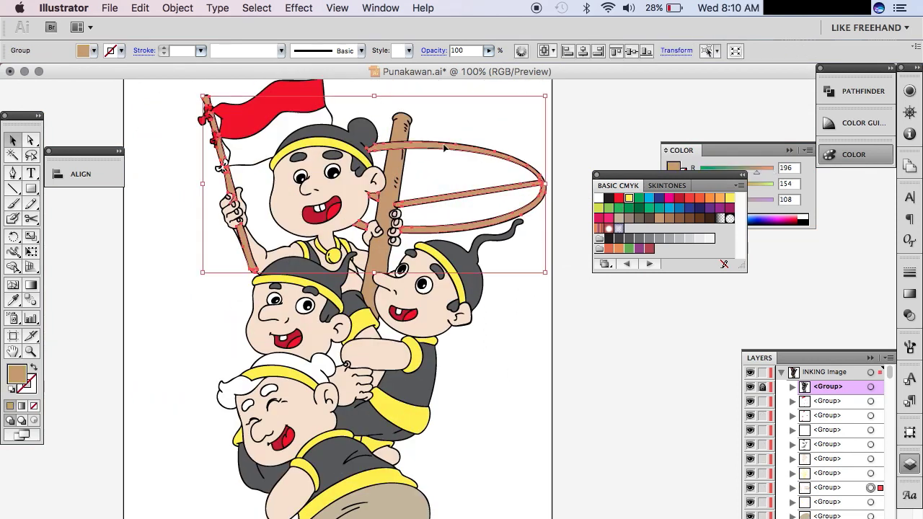
{"action": "left_click", "coordinate": [669, 439]}
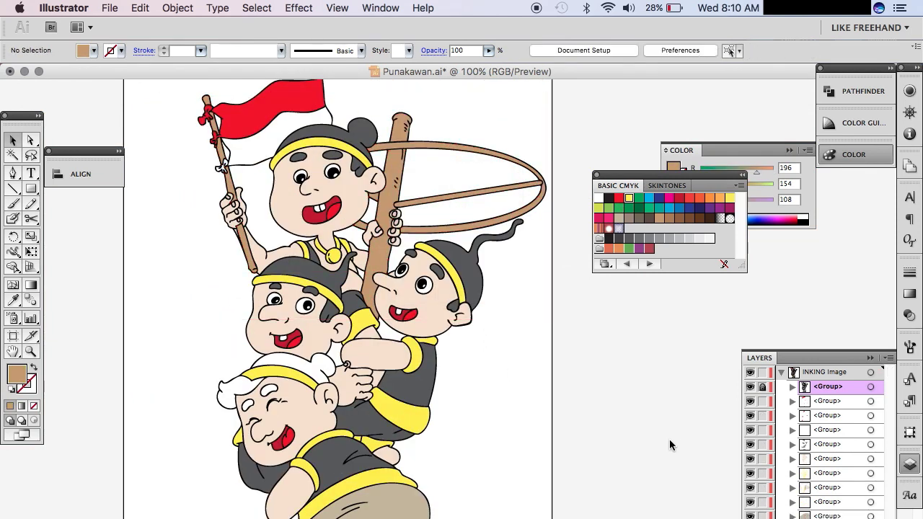
{"action": "key", "text": "ctrl+a"}
Step: Group all the coloured pieces and create a new layer above FX Image
{"action": "right_click", "coordinate": [385, 210]}
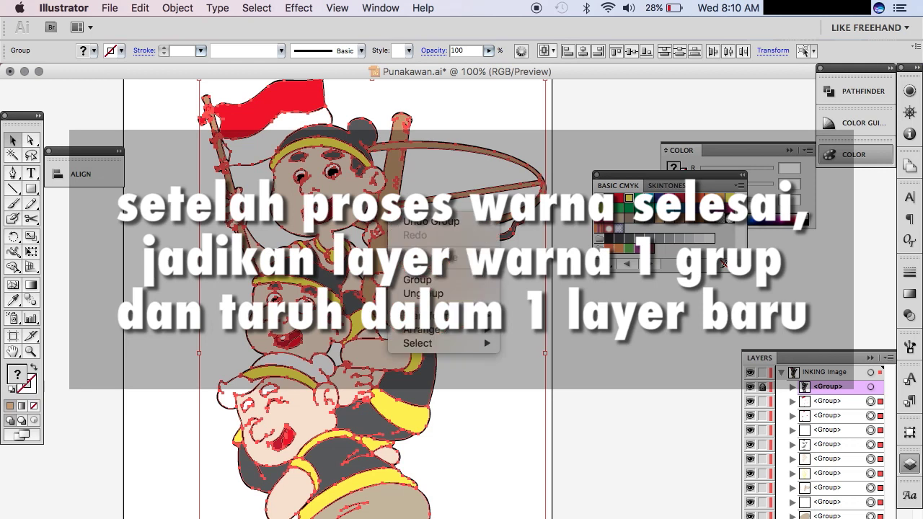
{"action": "left_click", "coordinate": [433, 280]}
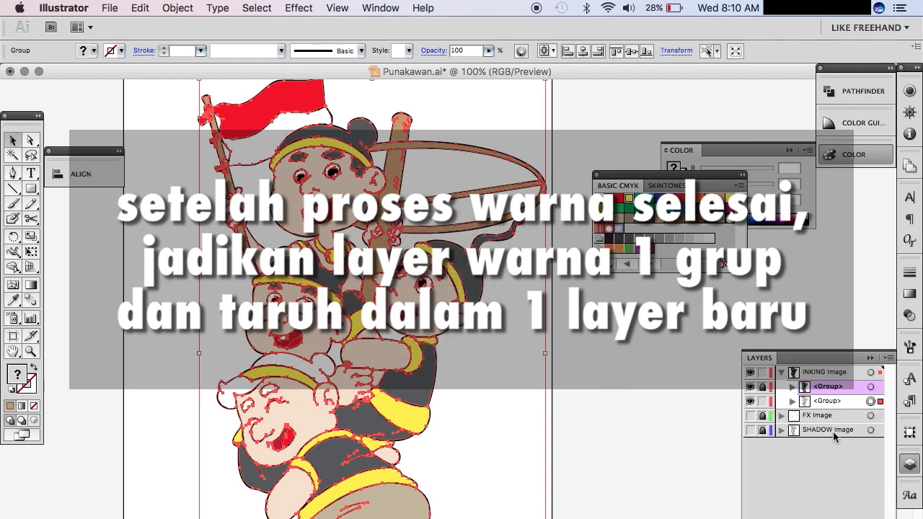
{"action": "left_click", "coordinate": [830, 416]}
{"action": "key", "text": "ctrl+l"}
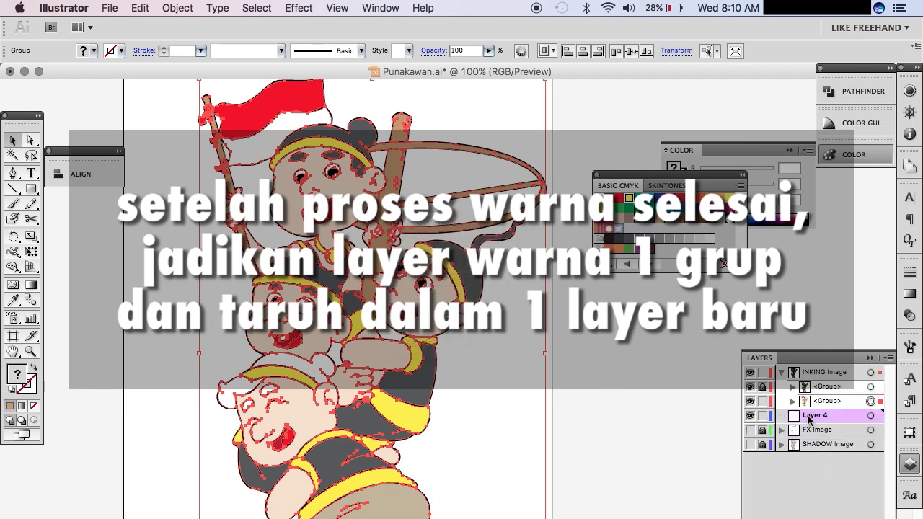
Step: Name the new layer COLOR and move the coloured group into it
{"action": "double_click", "coordinate": [809, 420]}
{"action": "type", "text": "COLOR"}
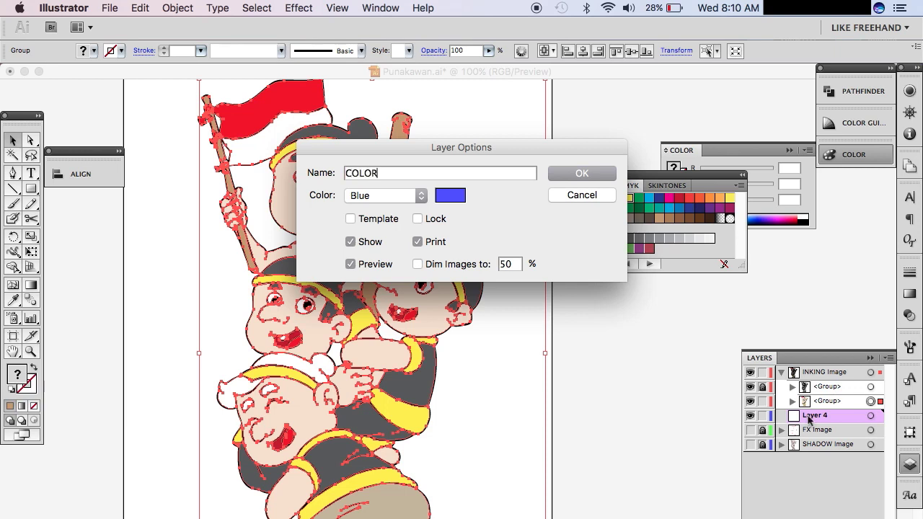
{"action": "key", "text": "Return"}
{"action": "left_click", "coordinate": [811, 403]}
{"action": "left_click_drag", "start_coordinate": [811, 415], "coordinate": [811, 412]}
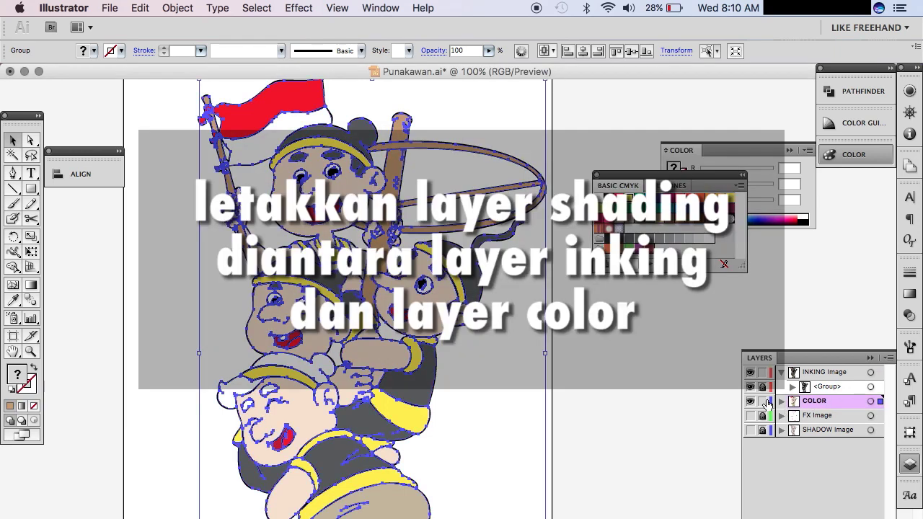
{"action": "left_click", "coordinate": [763, 401]}
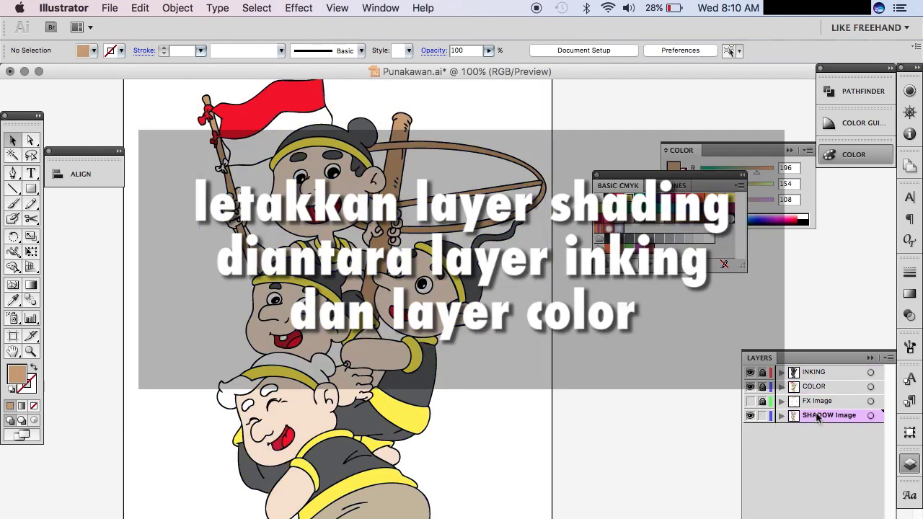
Step: Move the SHADOW Image layer between INKING and COLOR, then inspect the flag's grey shadows
{"action": "left_click_drag", "start_coordinate": [818, 417], "coordinate": [817, 389]}
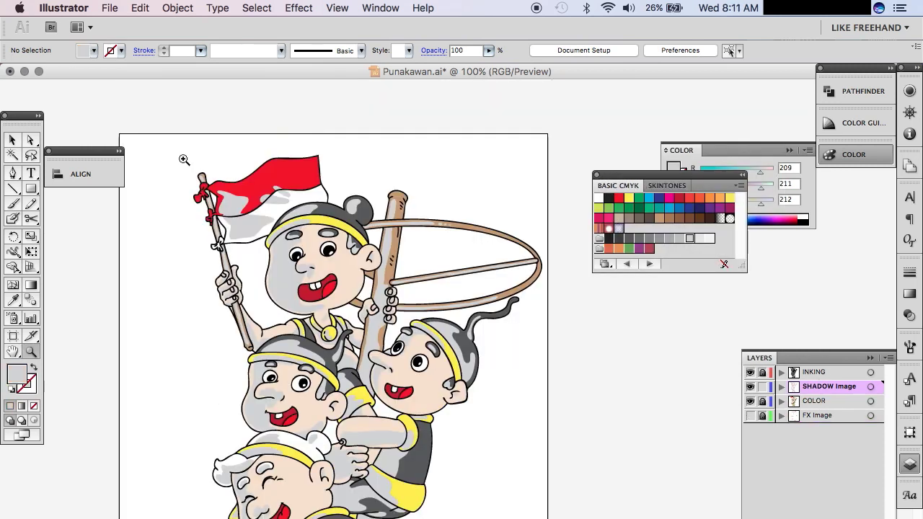
{"action": "left_click_drag", "start_coordinate": [184, 157], "coordinate": [345, 230]}
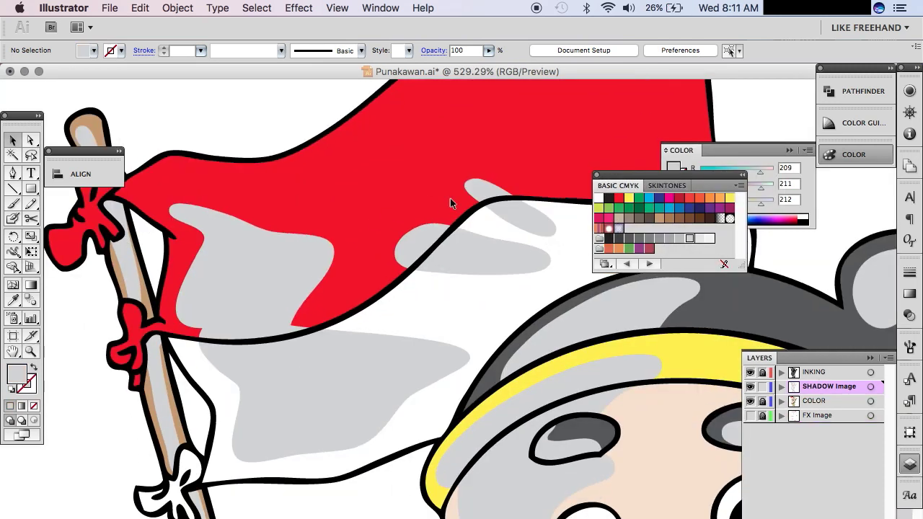
{"action": "left_click", "coordinate": [482, 192]}
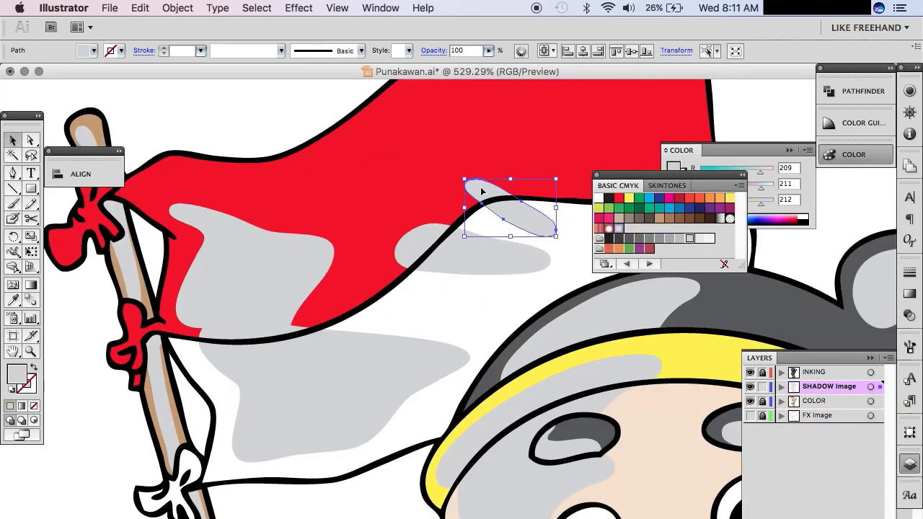
{"action": "left_click", "coordinate": [425, 250]}
{"action": "left_click", "coordinate": [254, 264], "text": "shift"}
{"action": "key", "text": "z"}
{"action": "left_click", "coordinate": [387, 301], "text": "alt"}
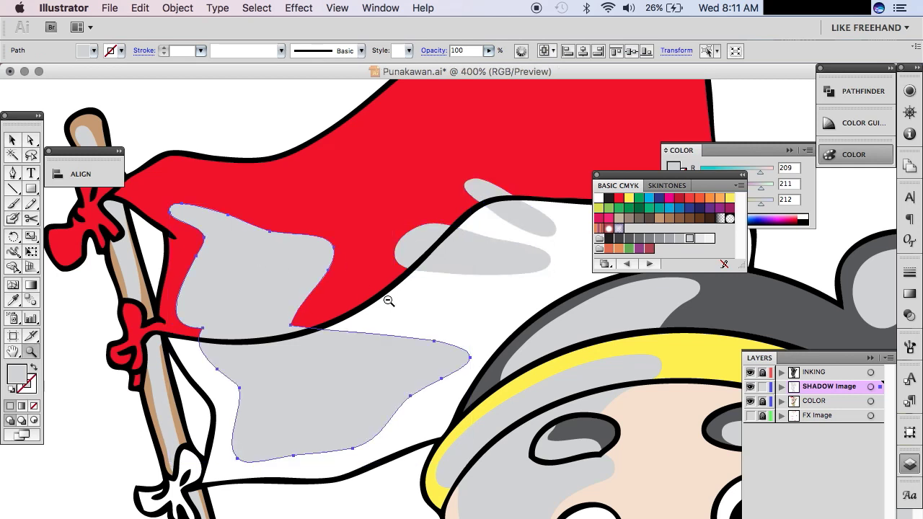
{"action": "left_click", "coordinate": [388, 301], "text": "alt"}
{"action": "scroll", "coordinate": [388, 301], "scroll_direction": "down", "scroll_amount": 5}
{"action": "scroll", "coordinate": [387, 301], "scroll_direction": "right", "scroll_amount": 5}
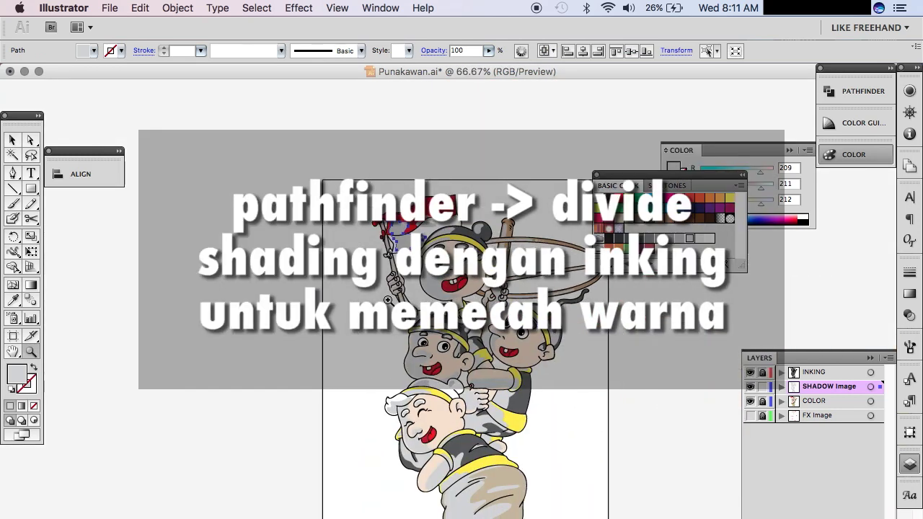
{"action": "key", "text": "v"}
{"action": "left_click", "coordinate": [663, 396]}
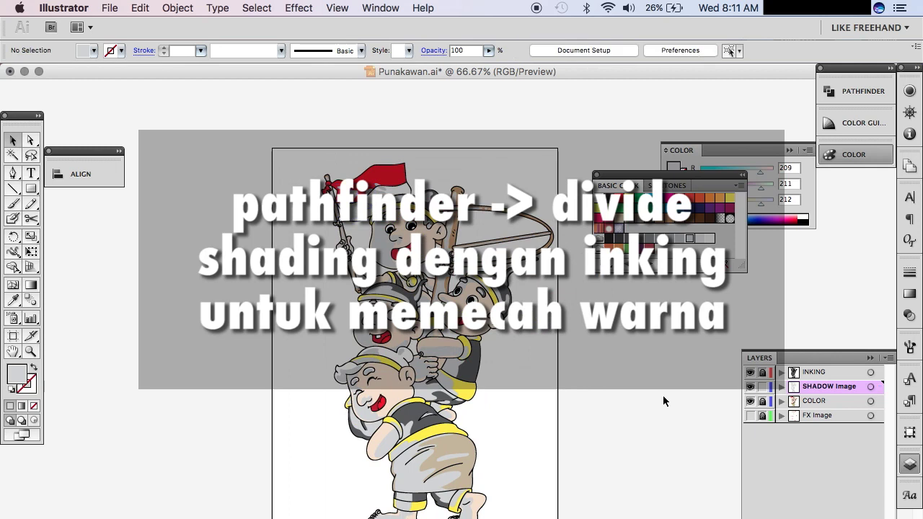
Step: Hide the SHADOW Image layer and select all artwork on the INKING layer
{"action": "left_click", "coordinate": [751, 386]}
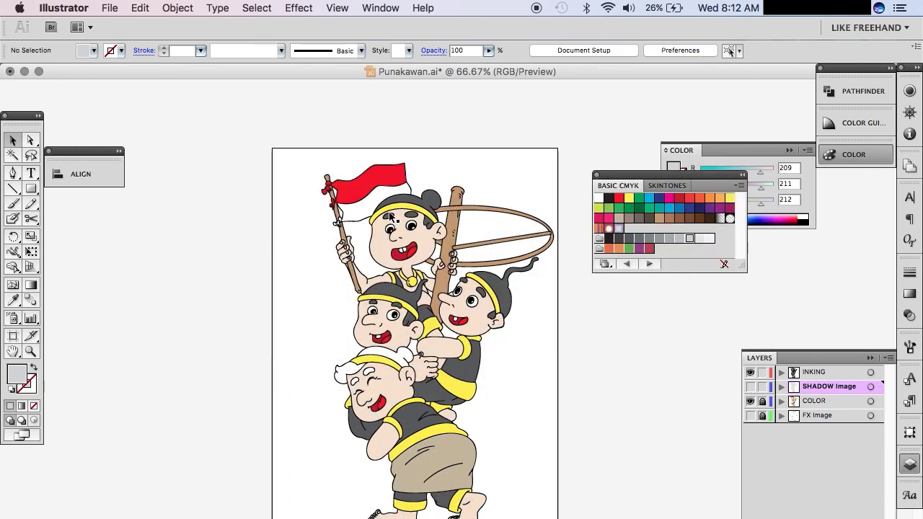
{"action": "left_click", "coordinate": [871, 372]}
{"action": "left_click", "coordinate": [152, 7]}
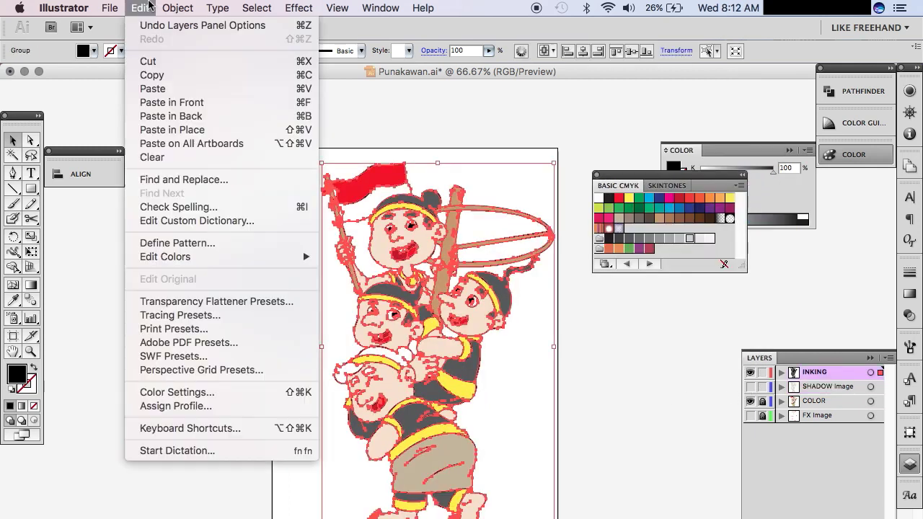
Step: Copy the inking outlines, hide INKING and COLOR, and paste them in place on SHADOW Image
{"action": "left_click", "coordinate": [151, 75]}
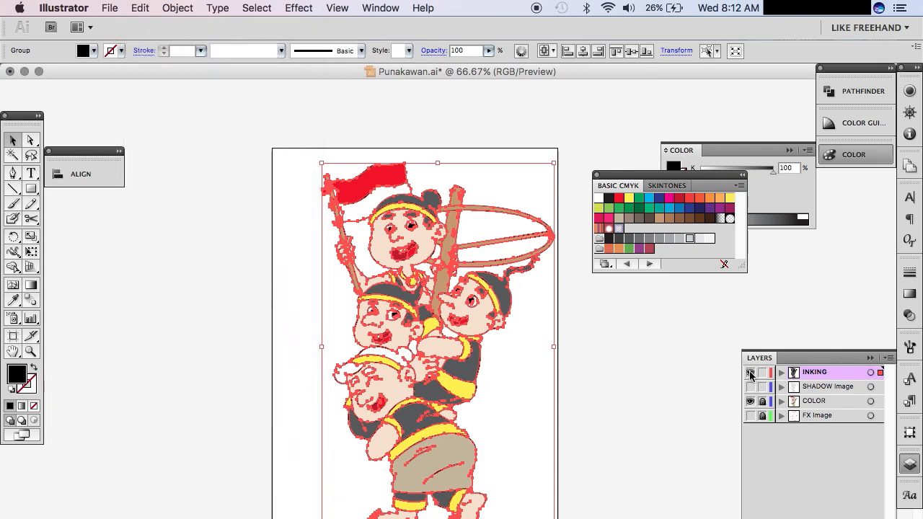
{"action": "left_click", "coordinate": [751, 373]}
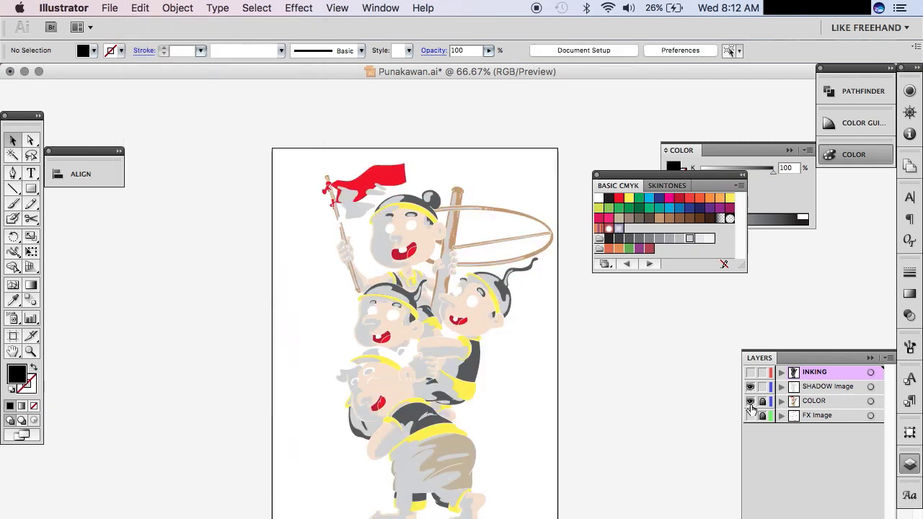
{"action": "left_click", "coordinate": [751, 402]}
{"action": "key", "text": "super+f"}
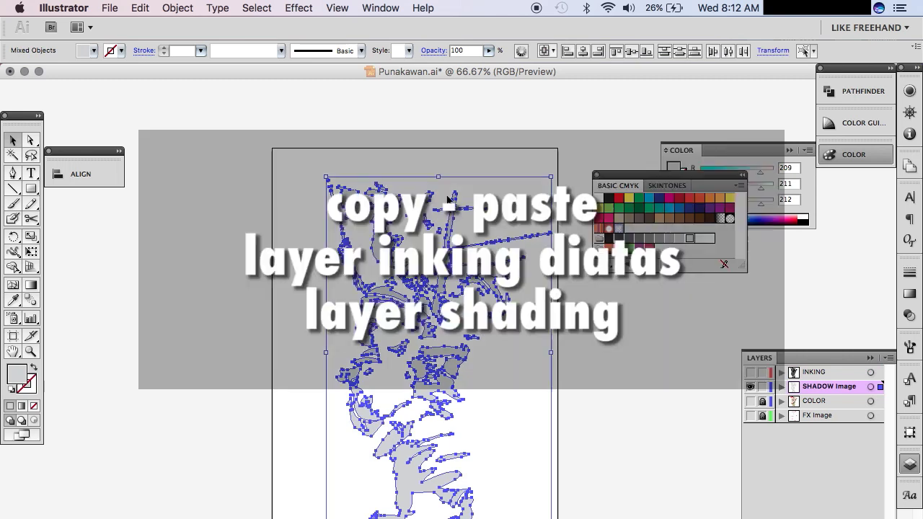
{"action": "left_click", "coordinate": [140, 8]}
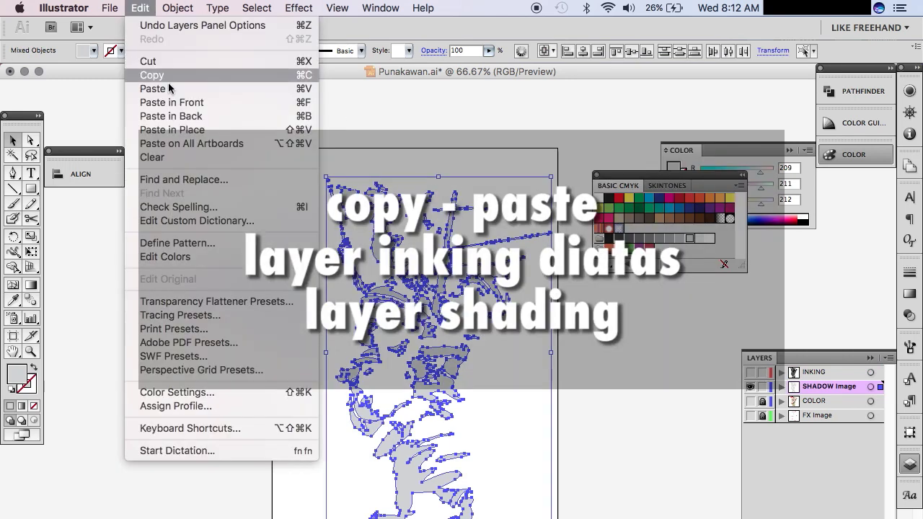
{"action": "left_click", "coordinate": [175, 131]}
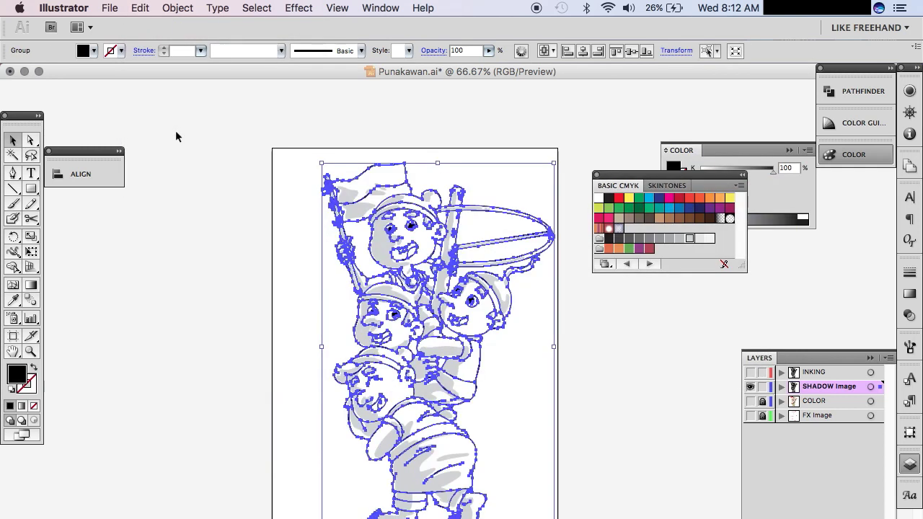
{"action": "left_click", "coordinate": [645, 341]}
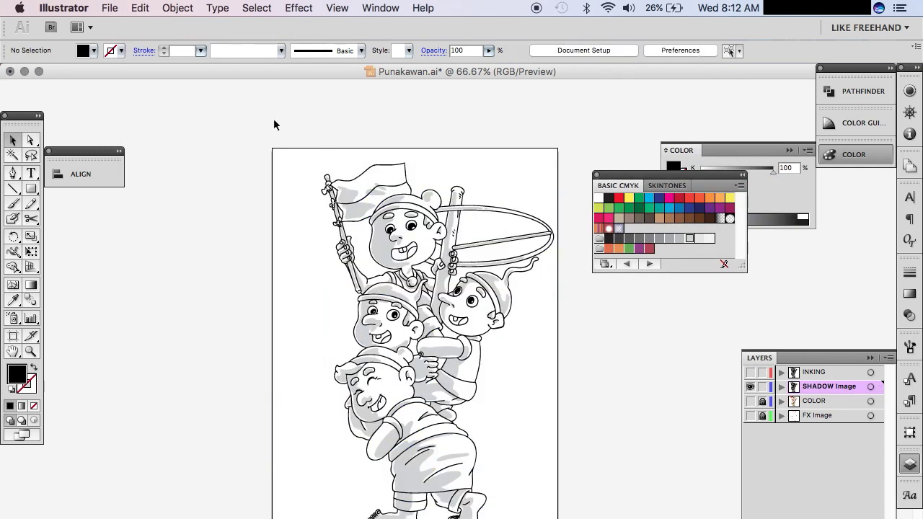
Step: Divide the grey shading with the pasted outlines via Pathfinder, ungroup the pieces, and zoom into the flag
{"action": "left_click_drag", "start_coordinate": [274, 118], "coordinate": [570, 516]}
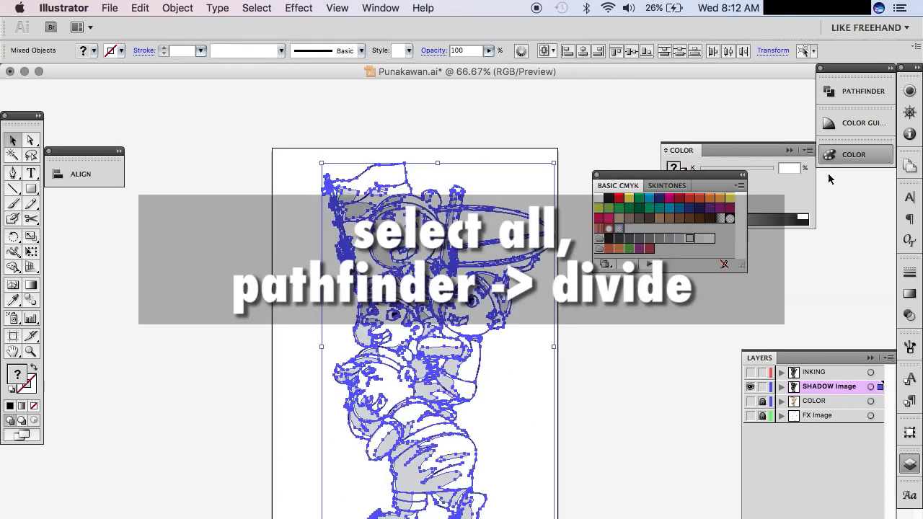
{"action": "left_click", "coordinate": [855, 92]}
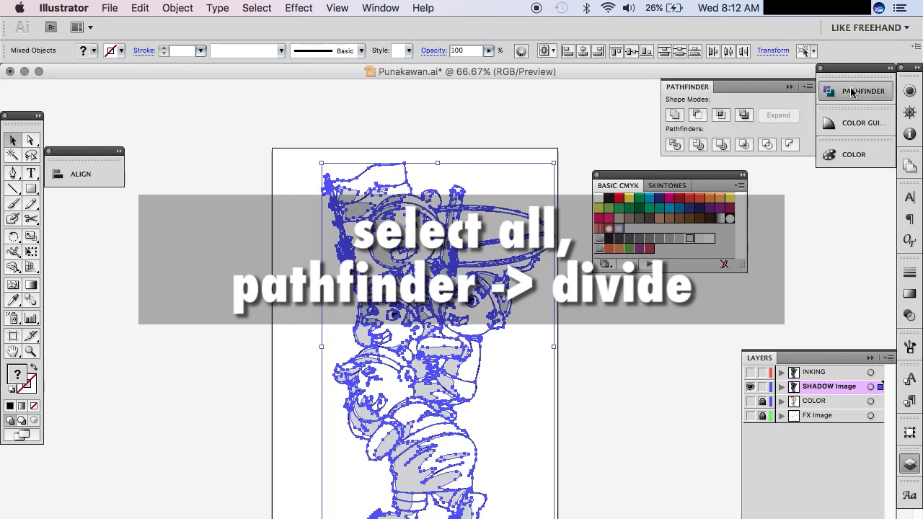
{"action": "left_click", "coordinate": [675, 145]}
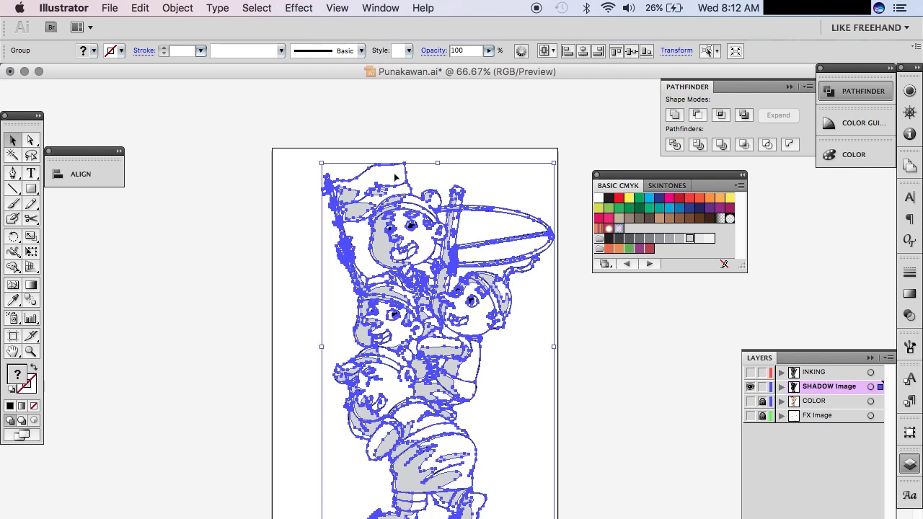
{"action": "right_click", "coordinate": [412, 209]}
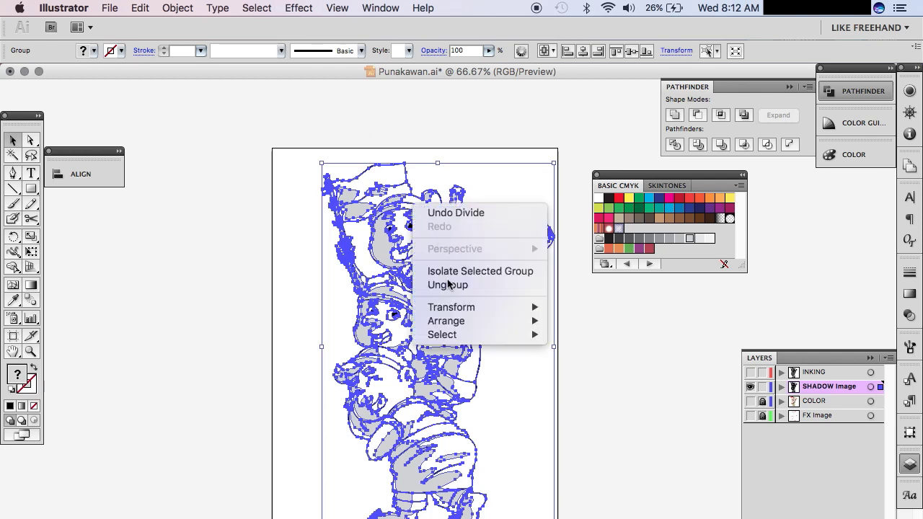
{"action": "left_click", "coordinate": [449, 285]}
{"action": "left_click", "coordinate": [555, 317]}
{"action": "key", "text": "z"}
{"action": "left_click_drag", "start_coordinate": [335, 148], "coordinate": [446, 219]}
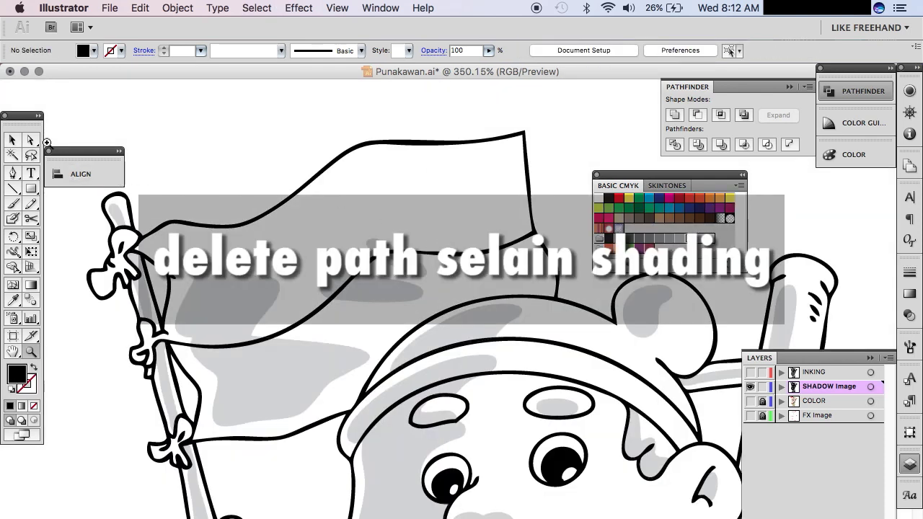
Step: Select all the black outline paths with the Magic Wand and delete them
{"action": "left_click", "coordinate": [15, 156]}
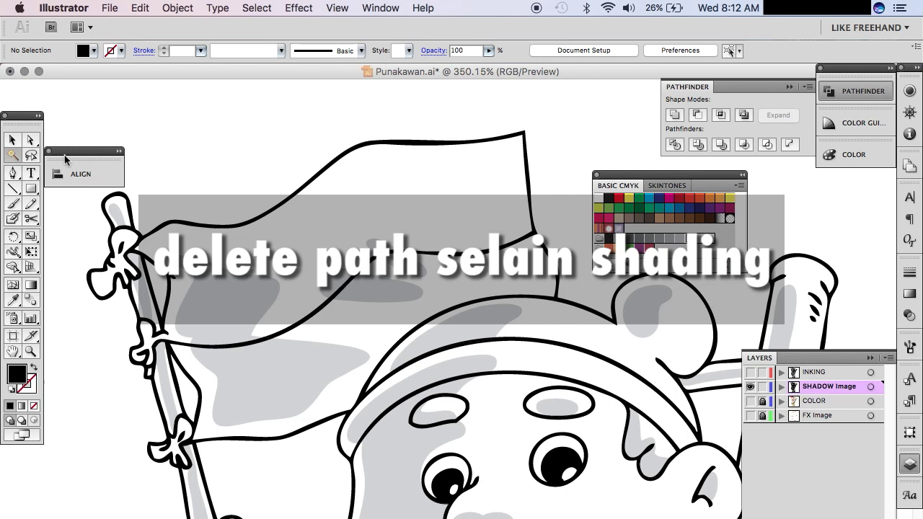
{"action": "left_click", "coordinate": [450, 479]}
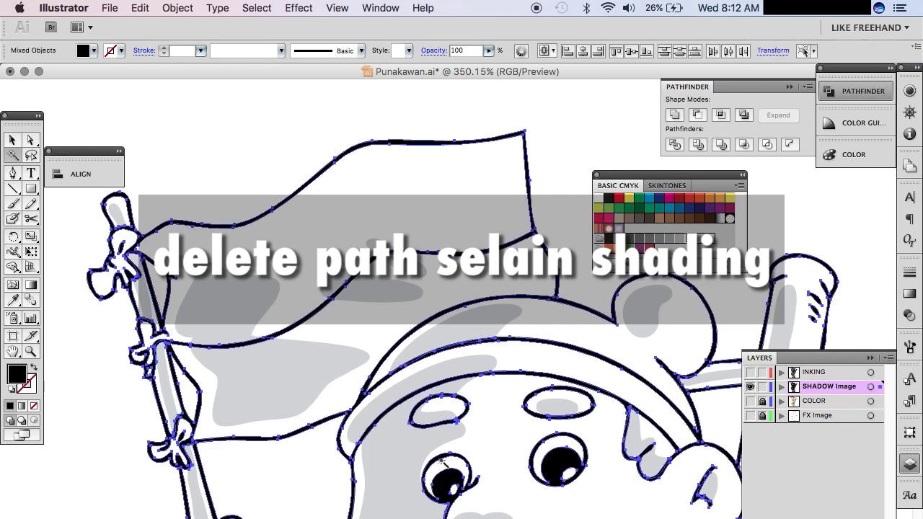
{"action": "key", "text": "Delete"}
Step: Group the grey shading shapes, then select and delete the leftover outline paths
{"action": "left_click", "coordinate": [408, 440]}
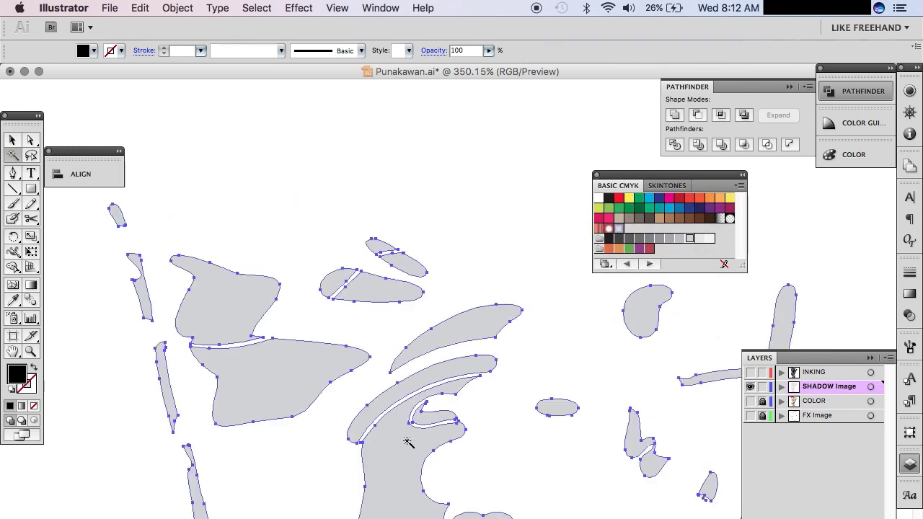
{"action": "right_click", "coordinate": [407, 440]}
{"action": "left_click", "coordinate": [436, 506]}
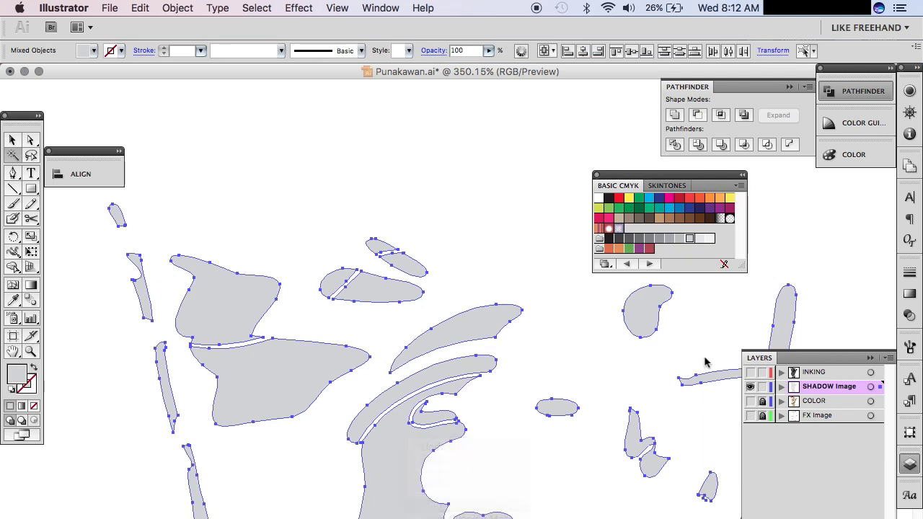
{"action": "left_click", "coordinate": [782, 388]}
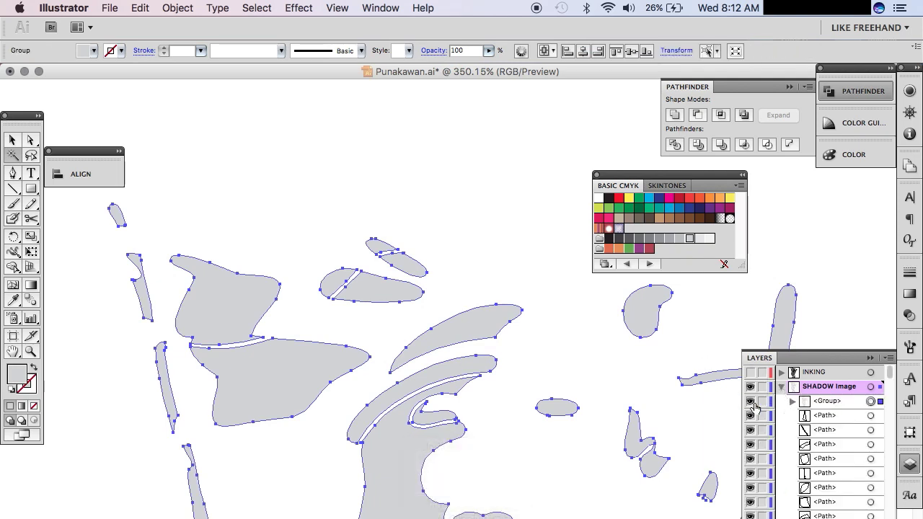
{"action": "left_click", "coordinate": [436, 291], "text": "alt"}
{"action": "key", "text": "super+a"}
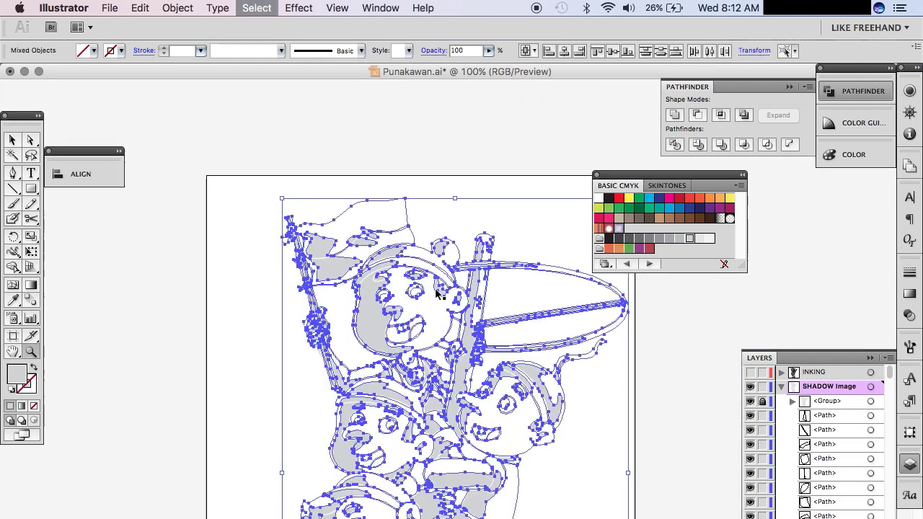
{"action": "key", "text": "Delete"}
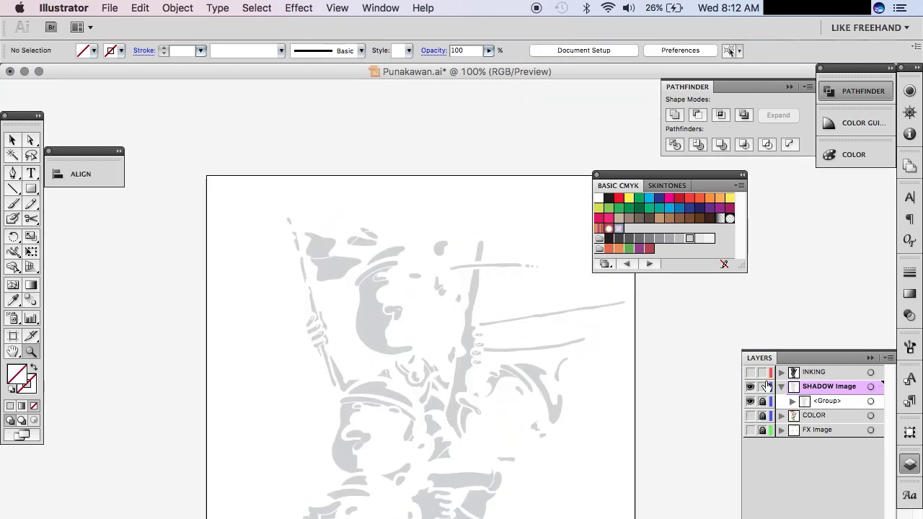
Step: Ungroup the grey shading shapes and show the INKING layer again
{"action": "left_click", "coordinate": [386, 314]}
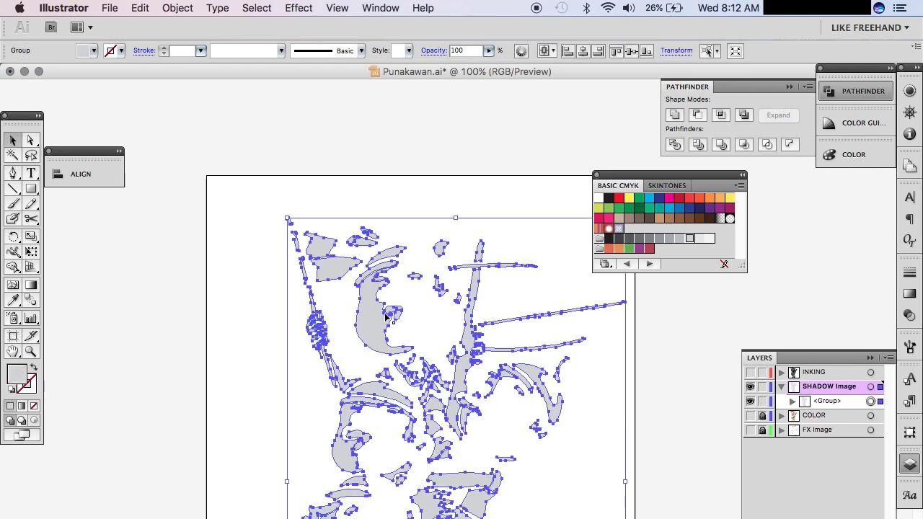
{"action": "right_click", "coordinate": [386, 318]}
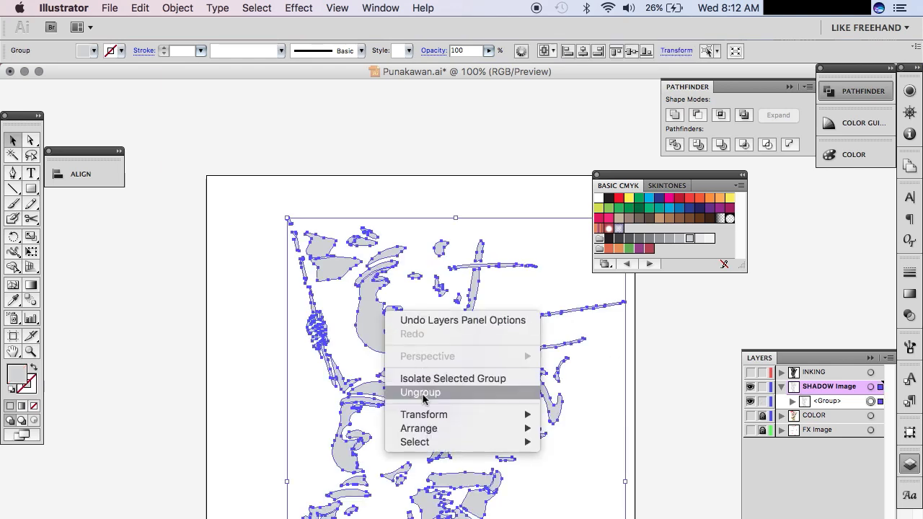
{"action": "left_click", "coordinate": [418, 392]}
{"action": "left_click", "coordinate": [750, 373]}
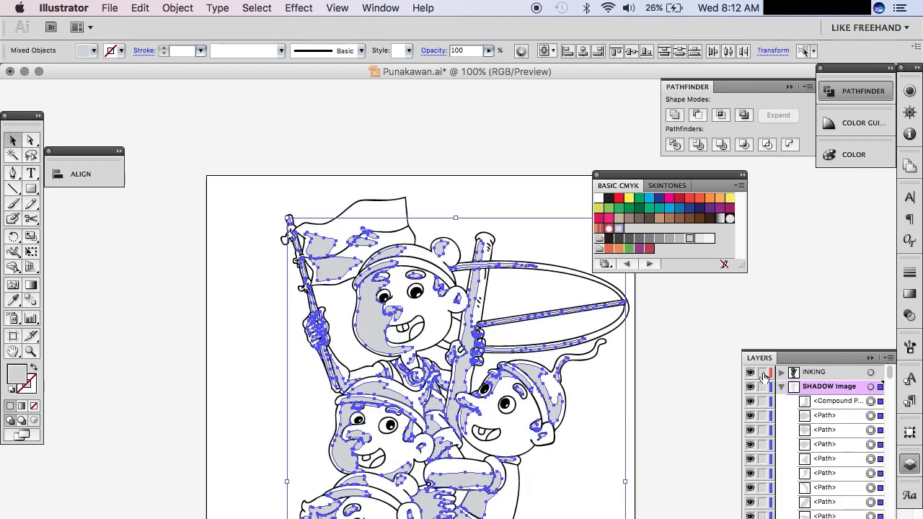
{"action": "left_click", "coordinate": [636, 381]}
Step: Zoom into the flag, check its grey shadow shapes, and collapse the SHADOW Image layer
{"action": "key", "text": "z"}
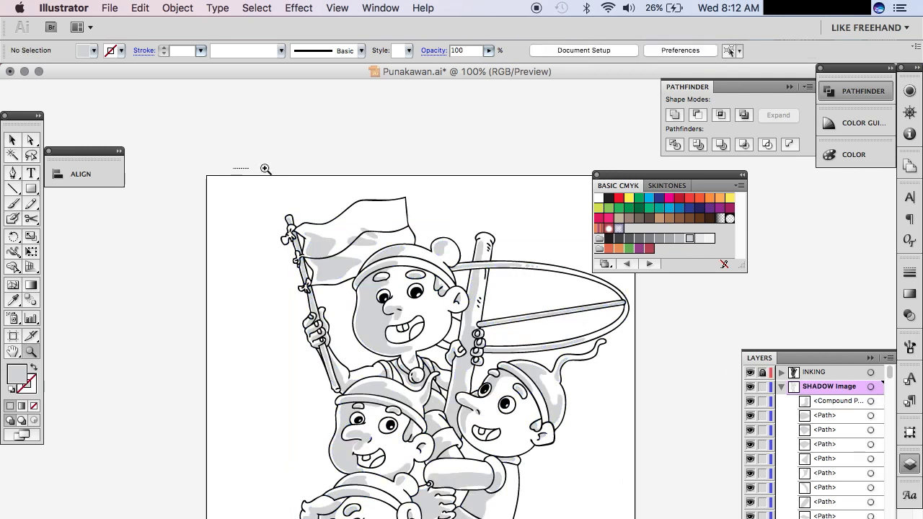
{"action": "left_click_drag", "start_coordinate": [266, 168], "coordinate": [433, 299]}
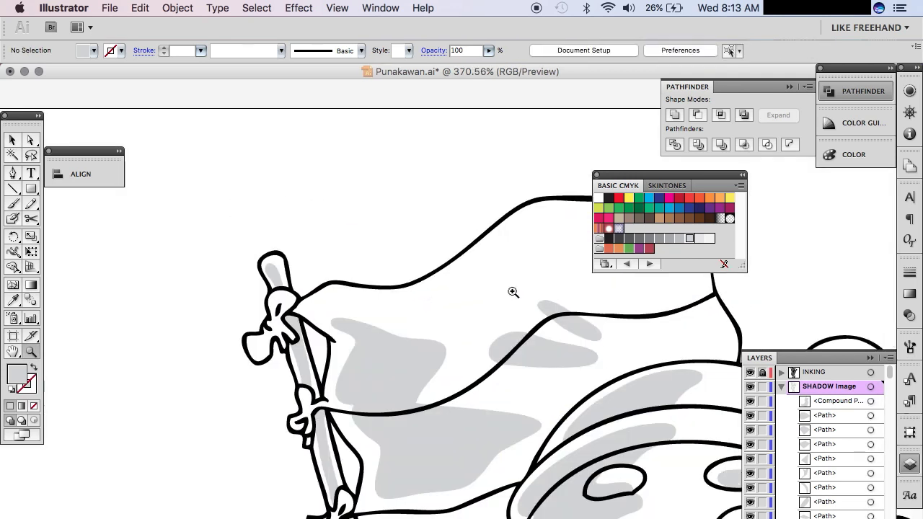
{"action": "scroll", "coordinate": [513, 292], "scroll_direction": "right", "scroll_amount": 5}
{"action": "left_click", "coordinate": [455, 289]}
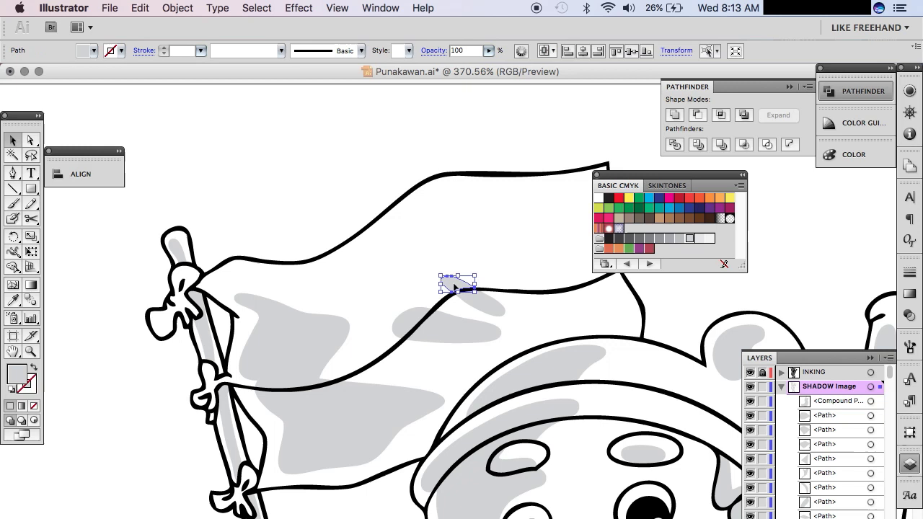
{"action": "left_click", "coordinate": [488, 313]}
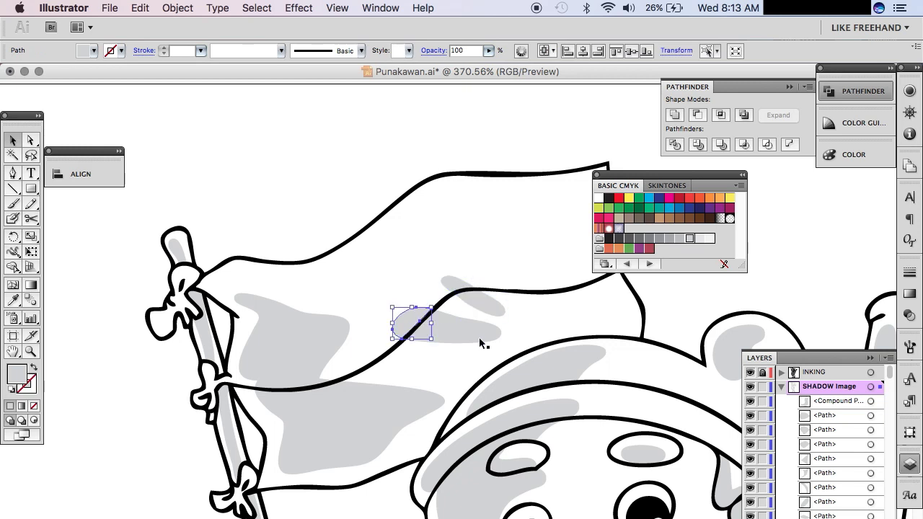
{"action": "left_click", "coordinate": [781, 387]}
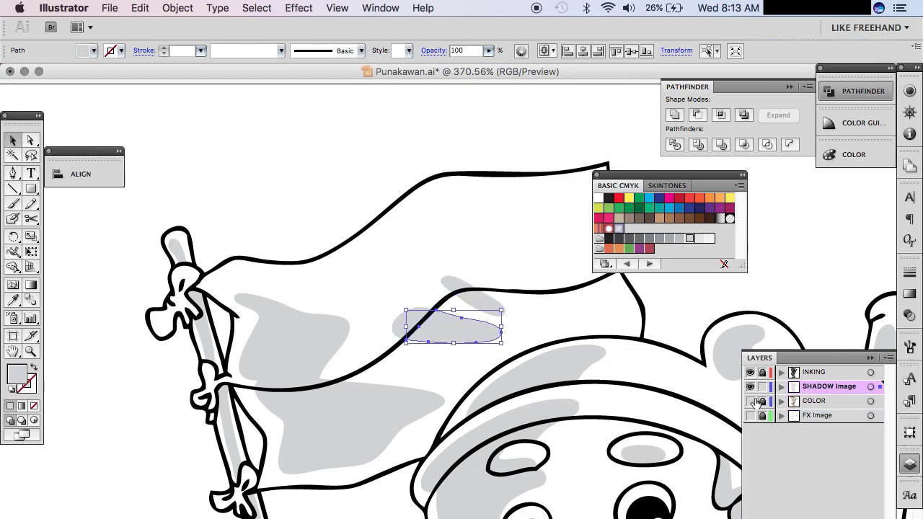
Step: Show the COLOR layer, fill the three white-flag shadows light grey, and group them
{"action": "left_click", "coordinate": [750, 402]}
{"action": "left_click", "coordinate": [438, 142]}
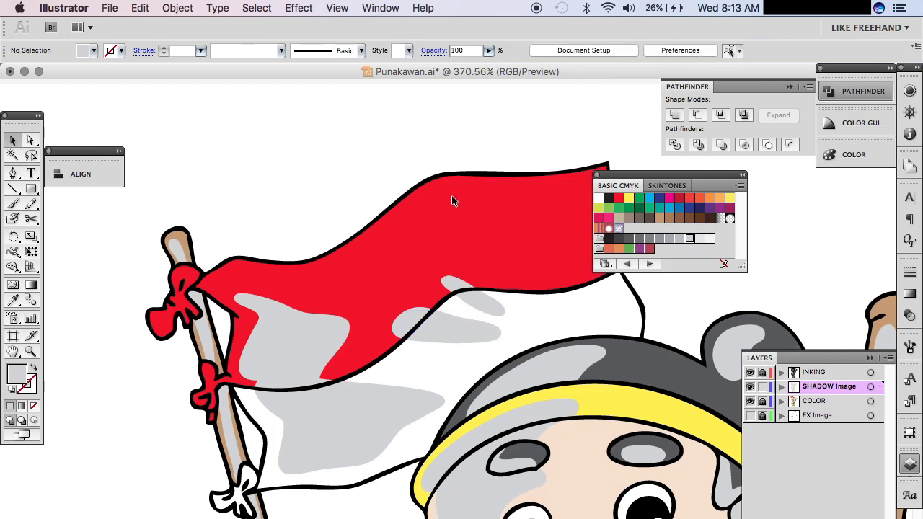
{"action": "left_click", "coordinate": [470, 304]}
{"action": "left_click", "coordinate": [442, 322], "text": "shift"}
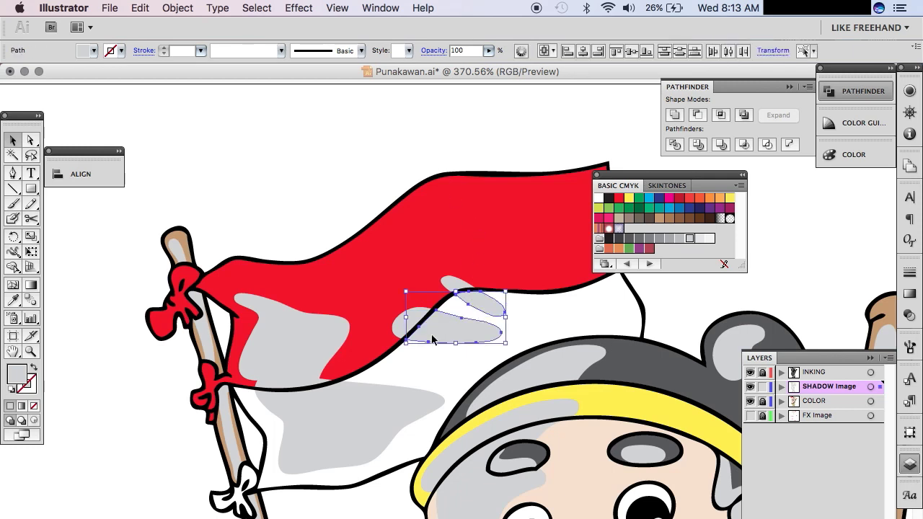
{"action": "left_click", "coordinate": [336, 455], "text": "shift"}
{"action": "scroll", "coordinate": [336, 461], "scroll_direction": "down", "scroll_amount": 5}
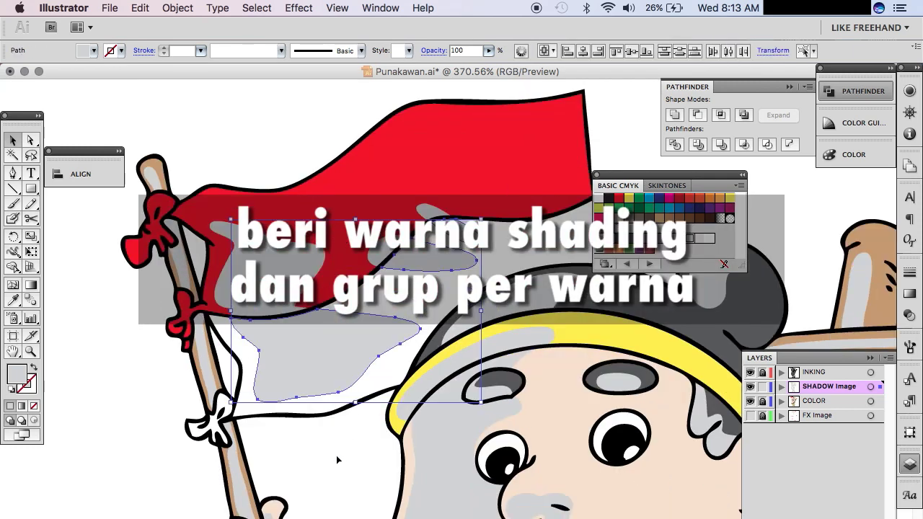
{"action": "left_click", "coordinate": [699, 239]}
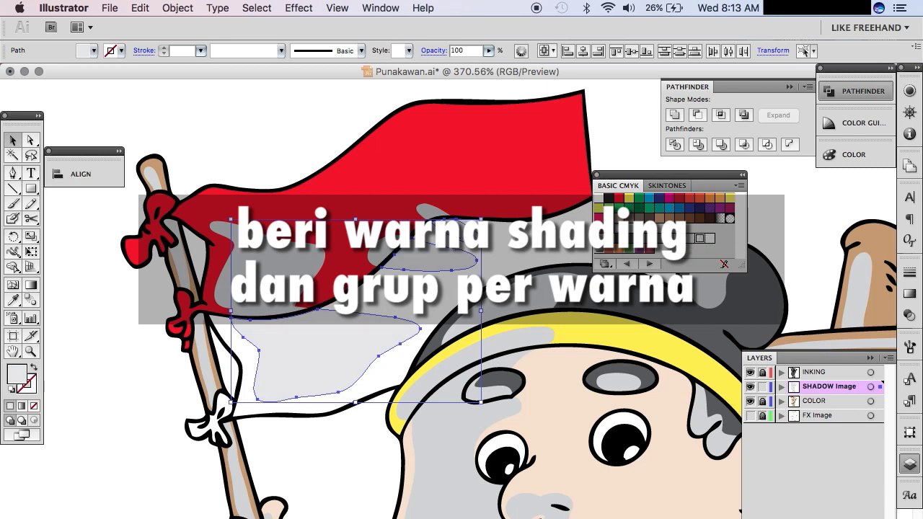
{"action": "right_click", "coordinate": [458, 257]}
{"action": "left_click", "coordinate": [471, 297]}
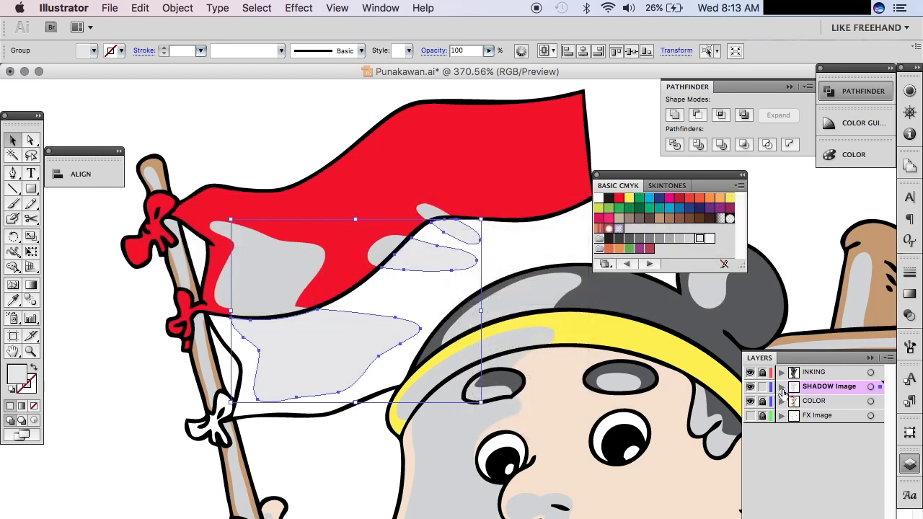
Step: Fill the red half's flag shadows with red and group them
{"action": "left_click", "coordinate": [782, 388]}
{"action": "scroll", "coordinate": [361, 288], "scroll_direction": "down", "scroll_amount": 2}
{"action": "left_click_drag", "start_coordinate": [447, 173], "coordinate": [216, 238]}
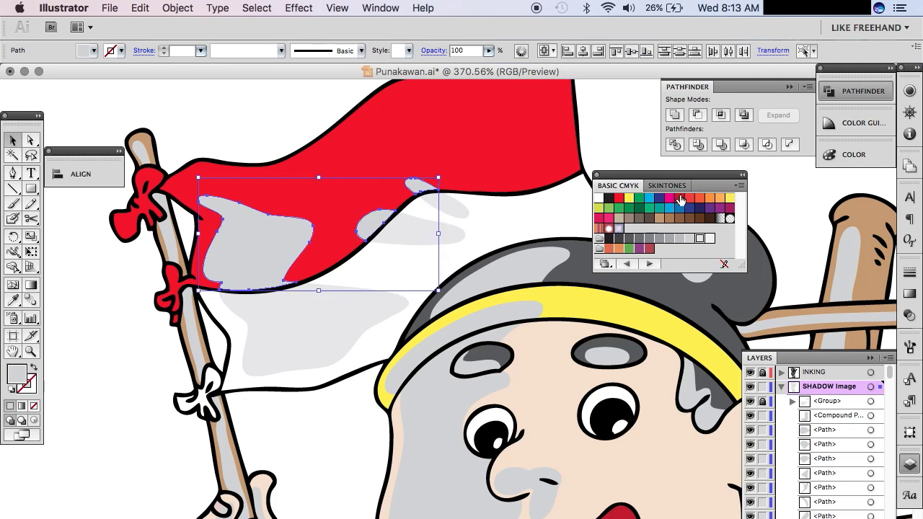
{"action": "left_click", "coordinate": [680, 197]}
{"action": "right_click", "coordinate": [424, 182]}
{"action": "left_click", "coordinate": [452, 249]}
Step: Fill the pole-hand finger shadows with peach from the Skintones swatches
{"action": "scroll", "coordinate": [361, 288], "scroll_direction": "down", "scroll_amount": 5}
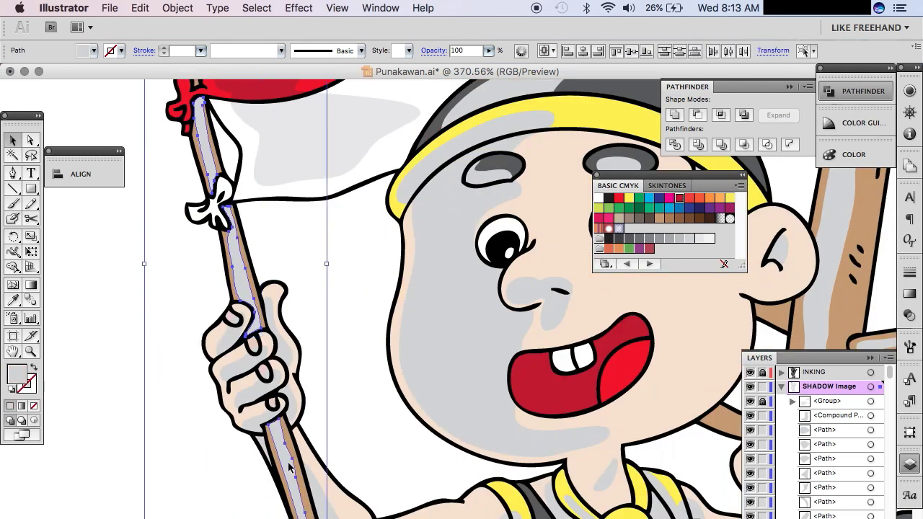
{"action": "left_click", "coordinate": [239, 285]}
{"action": "left_click_drag", "start_coordinate": [212, 186], "coordinate": [354, 402]}
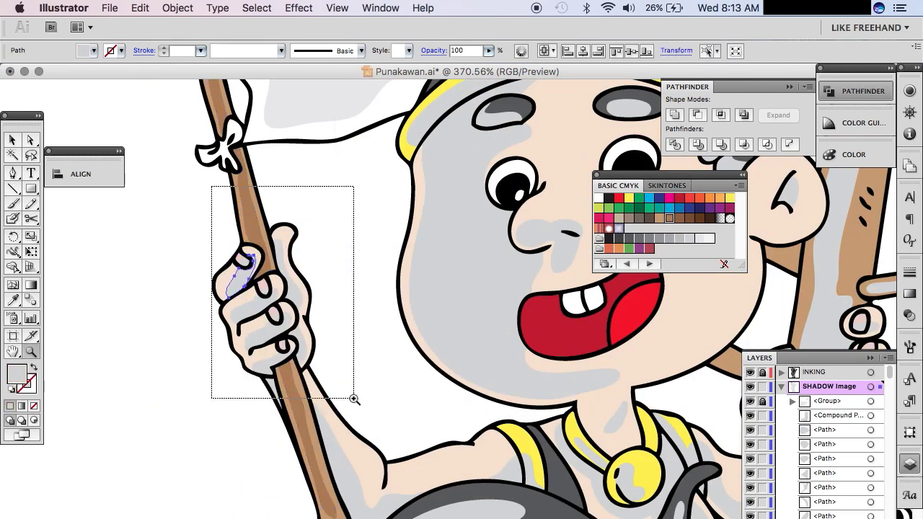
{"action": "left_click", "coordinate": [371, 303]}
{"action": "left_click", "coordinate": [389, 375], "text": "shift"}
{"action": "left_click", "coordinate": [491, 325], "text": "shift"}
{"action": "left_click", "coordinate": [667, 186]}
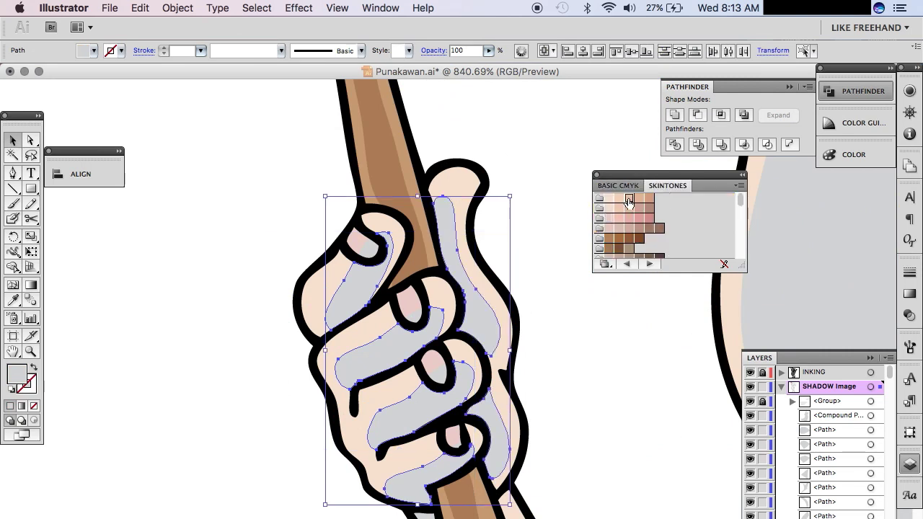
{"action": "left_click", "coordinate": [629, 198]}
Step: Fill the fingernail shadows pale pink and group them with the nail highlights
{"action": "left_click", "coordinate": [313, 220]}
{"action": "left_click", "coordinate": [359, 281], "text": "shift"}
{"action": "left_click", "coordinate": [382, 342], "text": "shift"}
{"action": "left_click", "coordinate": [401, 413], "text": "shift"}
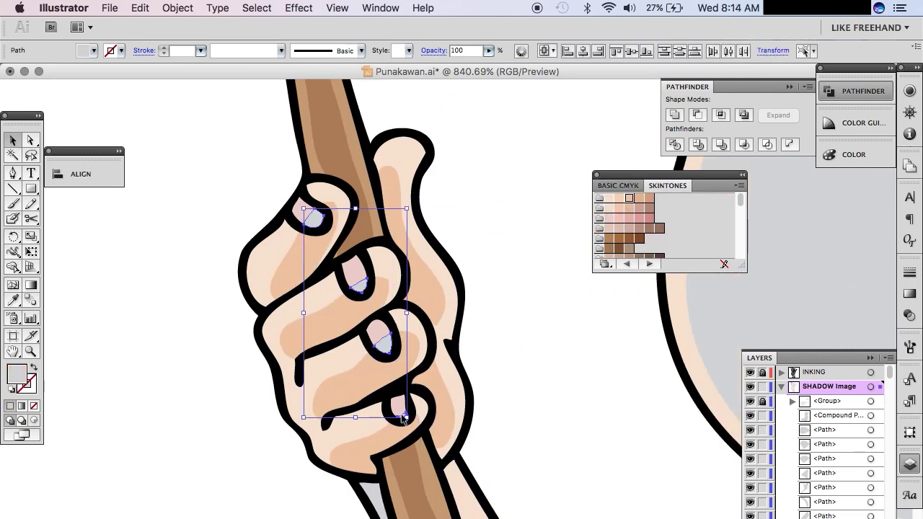
{"action": "left_click", "coordinate": [546, 360]}
{"action": "scroll", "coordinate": [546, 359], "scroll_direction": "down", "scroll_amount": 5}
{"action": "left_click", "coordinate": [301, 226]}
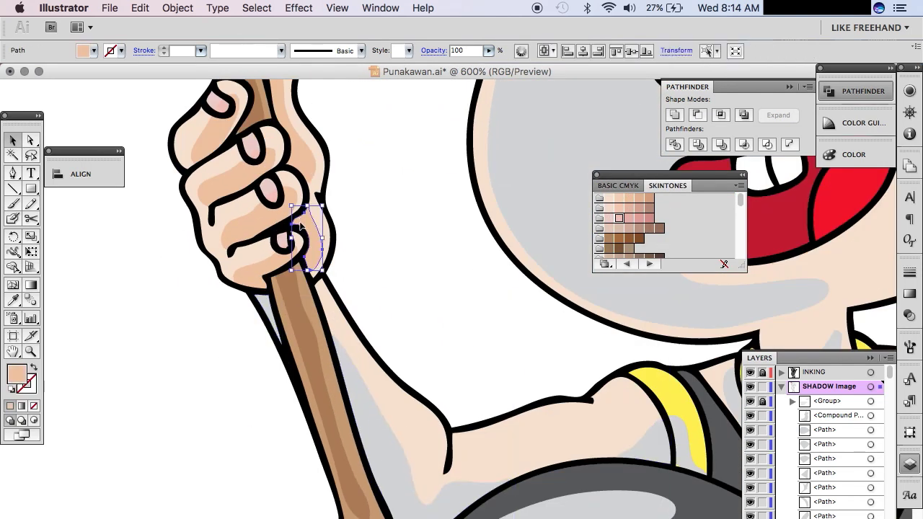
{"action": "scroll", "coordinate": [300, 225], "scroll_direction": "up", "scroll_amount": 3}
{"action": "left_click", "coordinate": [223, 160]}
{"action": "left_click", "coordinate": [252, 200], "text": "shift"}
{"action": "right_click", "coordinate": [303, 205]}
{"action": "left_click", "coordinate": [344, 274]}
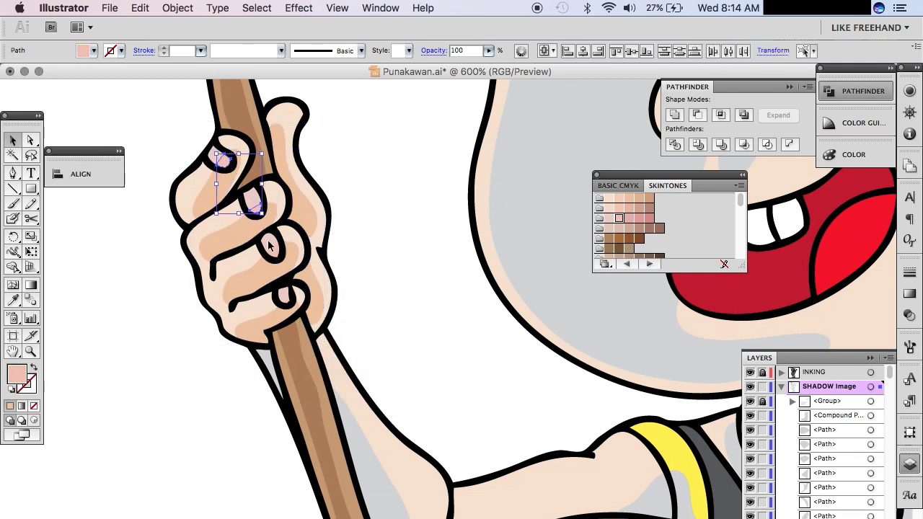
Step: Fill the face, nose, neck, chest and arm shadows with a deeper peach skin tone
{"action": "scroll", "coordinate": [469, 278], "scroll_direction": "down", "scroll_amount": 3}
{"action": "scroll", "coordinate": [470, 278], "scroll_direction": "down", "scroll_amount": 3}
{"action": "left_click", "coordinate": [332, 252]}
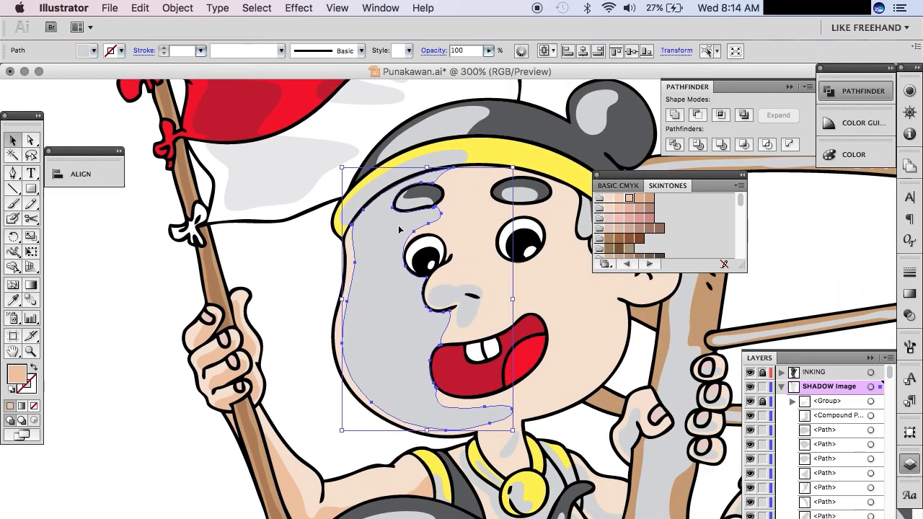
{"action": "left_click", "coordinate": [459, 380], "text": "shift"}
{"action": "scroll", "coordinate": [525, 272], "scroll_direction": "down", "scroll_amount": 3}
{"action": "scroll", "coordinate": [526, 272], "scroll_direction": "right", "scroll_amount": 5}
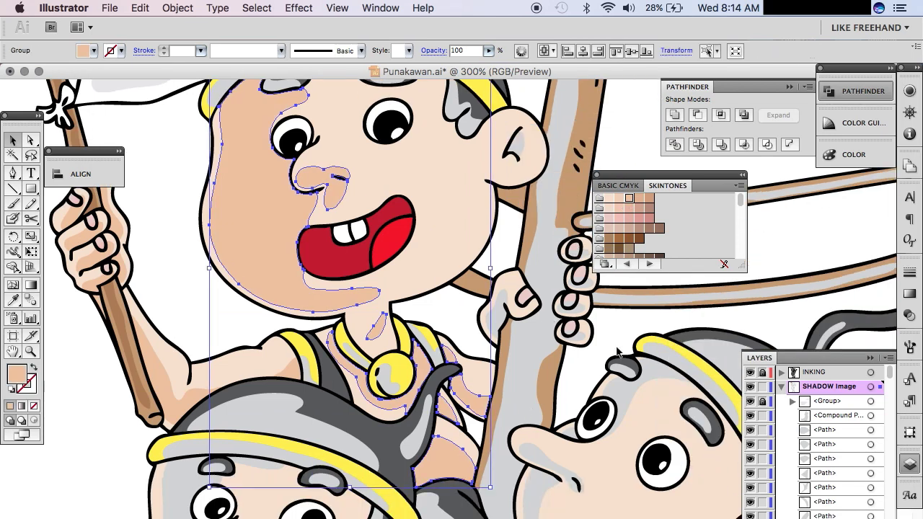
{"action": "left_click", "coordinate": [526, 272]}
{"action": "scroll", "coordinate": [440, 161], "scroll_direction": "up", "scroll_amount": 3}
{"action": "left_click", "coordinate": [440, 161]}
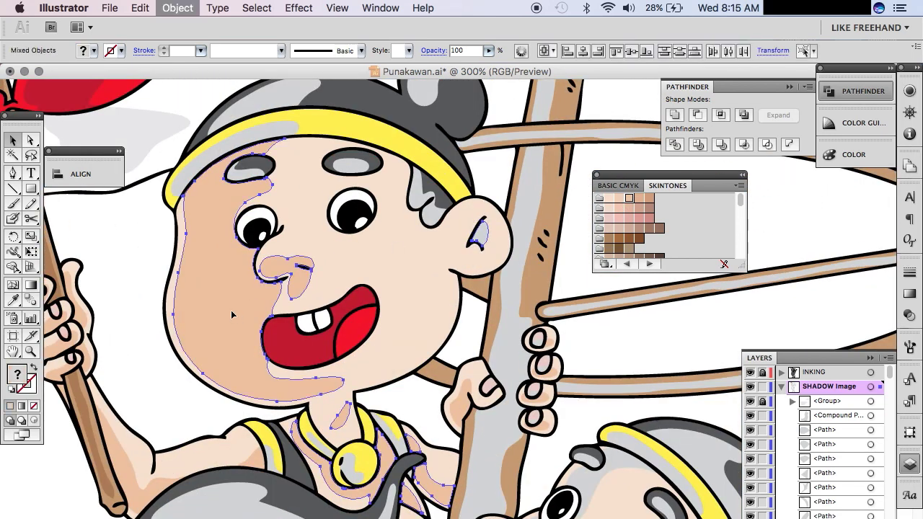
{"action": "left_click", "coordinate": [339, 328], "text": "shift"}
{"action": "scroll", "coordinate": [158, 170], "scroll_direction": "down", "scroll_amount": 3}
{"action": "scroll", "coordinate": [157, 170], "scroll_direction": "down", "scroll_amount": 3}
{"action": "scroll", "coordinate": [318, 441], "scroll_direction": "right", "scroll_amount": 5}
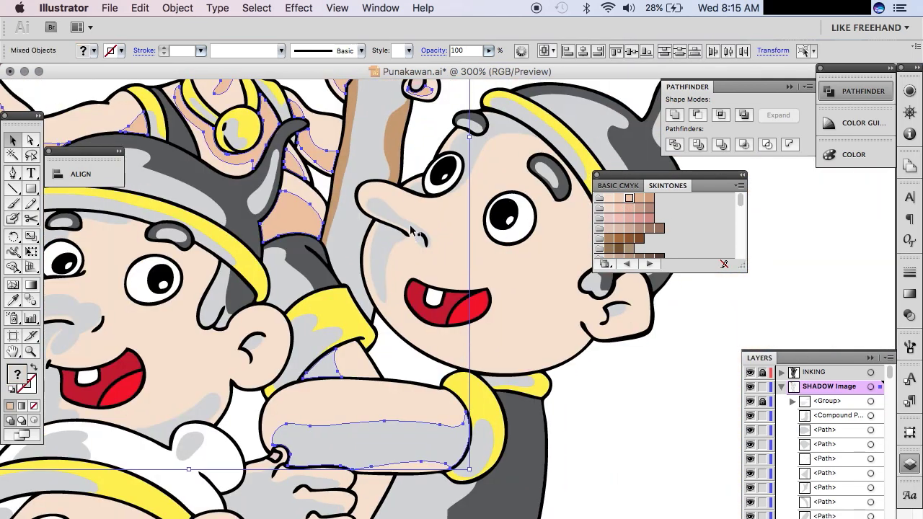
{"action": "left_click", "coordinate": [216, 404], "text": "shift"}
{"action": "scroll", "coordinate": [318, 442], "scroll_direction": "down", "scroll_amount": 3}
{"action": "scroll", "coordinate": [319, 442], "scroll_direction": "up", "scroll_amount": 5}
{"action": "scroll", "coordinate": [318, 441], "scroll_direction": "down", "scroll_amount": 5}
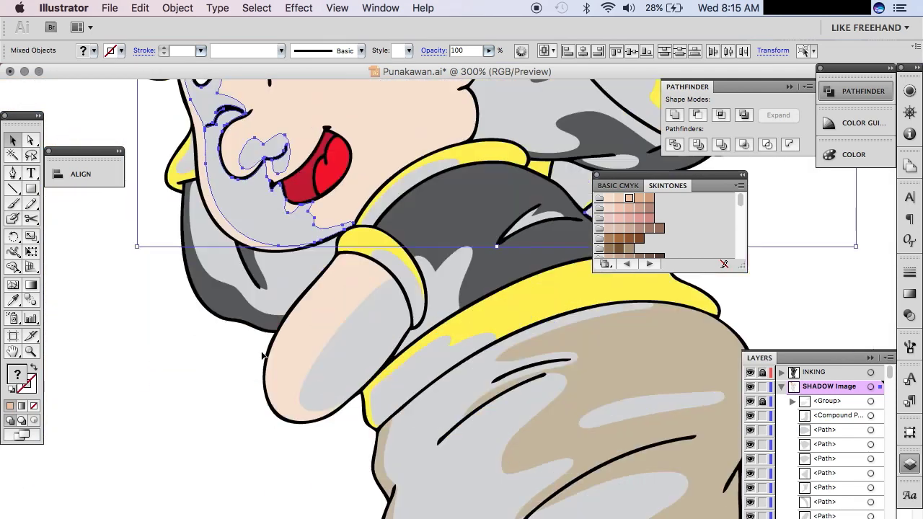
{"action": "scroll", "coordinate": [361, 346], "scroll_direction": "down", "scroll_amount": 5}
{"action": "scroll", "coordinate": [404, 247], "scroll_direction": "up", "scroll_amount": 10}
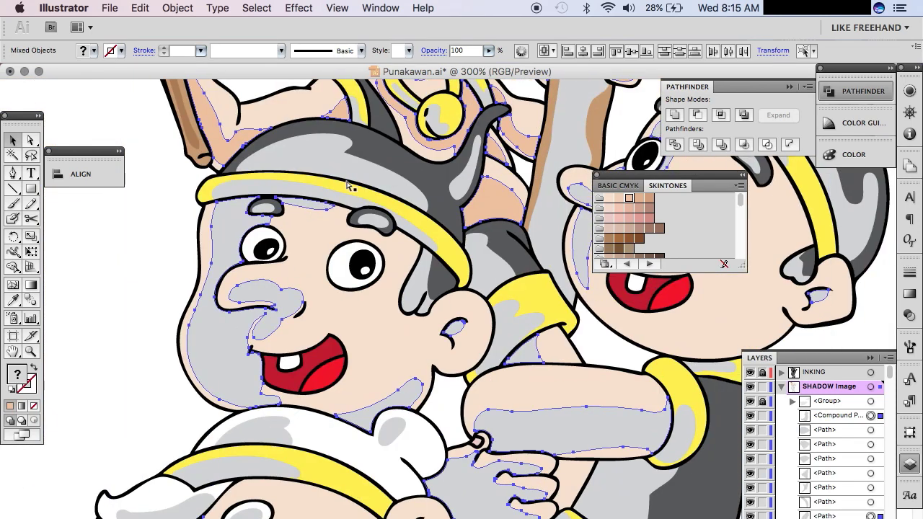
{"action": "left_click", "coordinate": [618, 208]}
Step: Select both characters' helmet shadows and the lower character's arm shadow for a dark grey fill
{"action": "scroll", "coordinate": [534, 498], "scroll_direction": "up", "scroll_amount": 2}
{"action": "scroll", "coordinate": [534, 498], "scroll_direction": "down", "scroll_amount": 3}
{"action": "scroll", "coordinate": [404, 289], "scroll_direction": "down", "scroll_amount": 3}
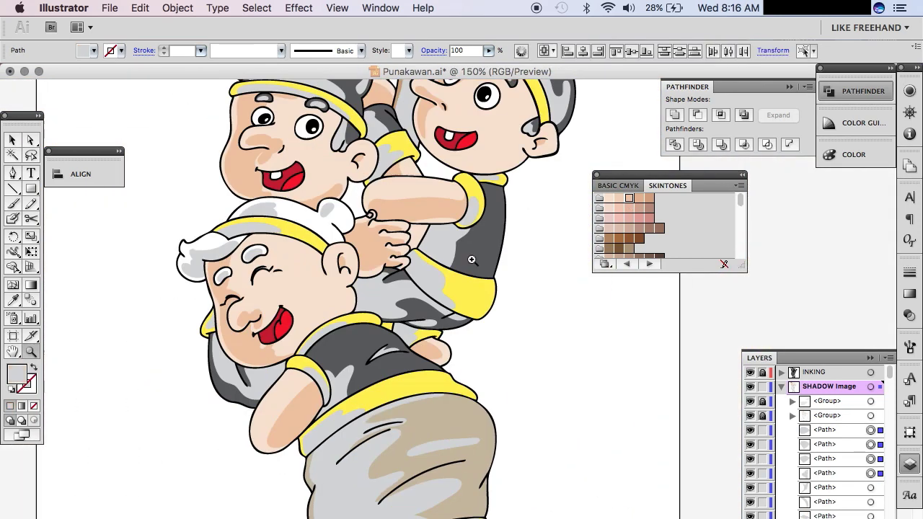
{"action": "scroll", "coordinate": [404, 288], "scroll_direction": "up", "scroll_amount": 2}
{"action": "scroll", "coordinate": [482, 244], "scroll_direction": "up", "scroll_amount": 8}
{"action": "left_click", "coordinate": [482, 244]}
{"action": "scroll", "coordinate": [482, 244], "scroll_direction": "down", "scroll_amount": 3}
{"action": "scroll", "coordinate": [433, 216], "scroll_direction": "up", "scroll_amount": 2}
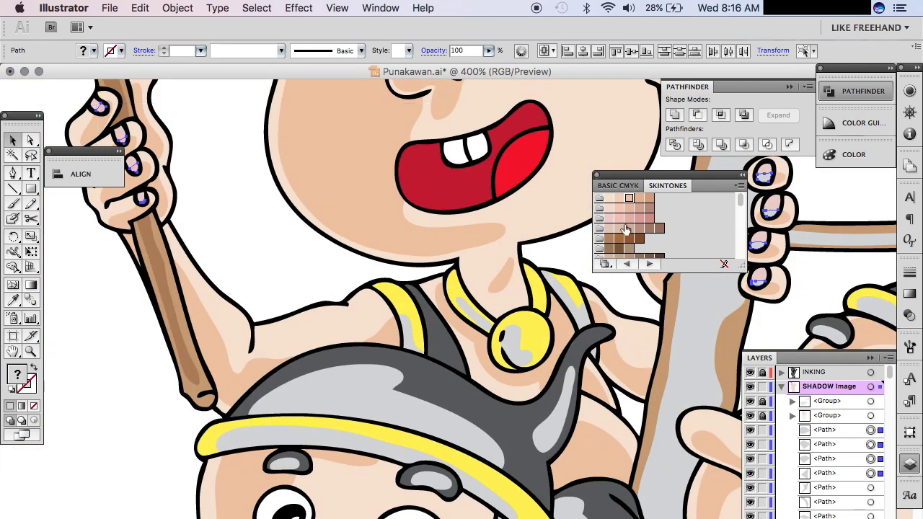
{"action": "key", "text": "super+shift+a"}
{"action": "scroll", "coordinate": [433, 213], "scroll_direction": "down", "scroll_amount": 1}
{"action": "left_click", "coordinate": [433, 212]}
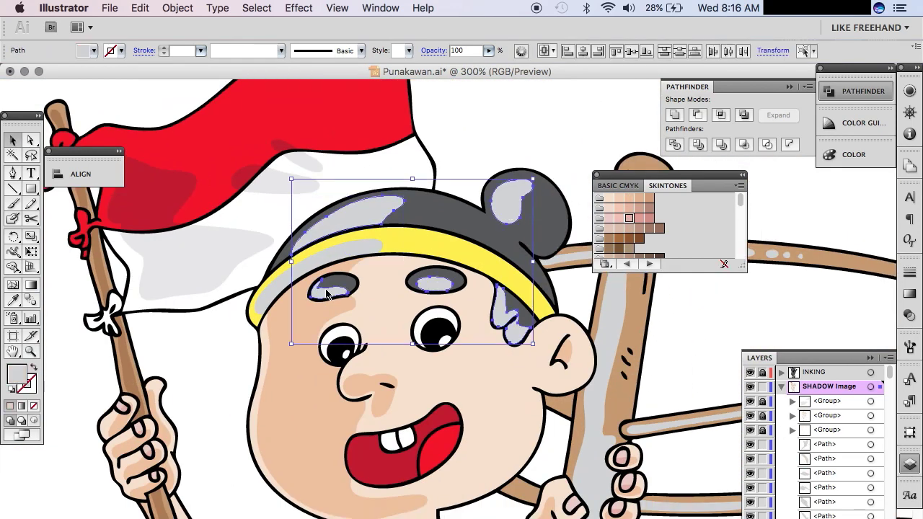
{"action": "scroll", "coordinate": [505, 288], "scroll_direction": "down", "scroll_amount": 5}
{"action": "scroll", "coordinate": [461, 394], "scroll_direction": "down", "scroll_amount": 5}
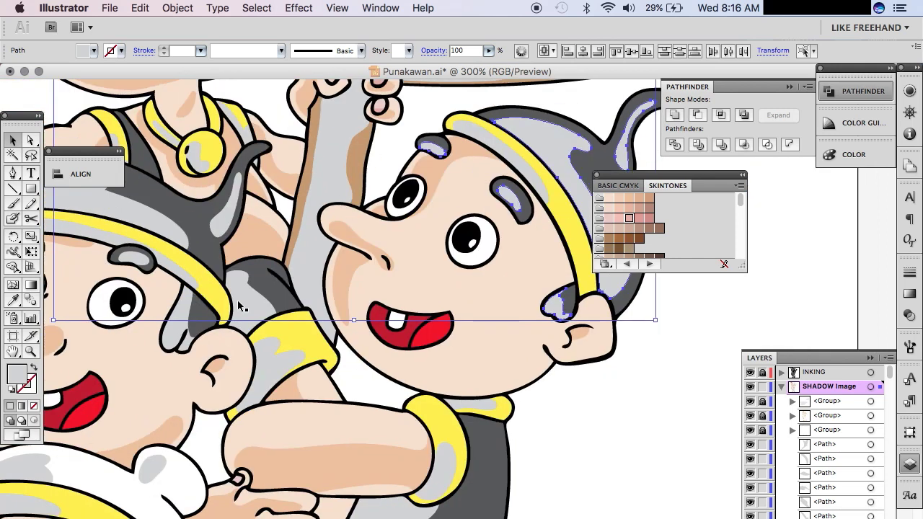
{"action": "scroll", "coordinate": [288, 288], "scroll_direction": "left", "scroll_amount": 4}
{"action": "left_click", "coordinate": [209, 225], "text": "shift"}
{"action": "scroll", "coordinate": [412, 268], "scroll_direction": "down", "scroll_amount": 5}
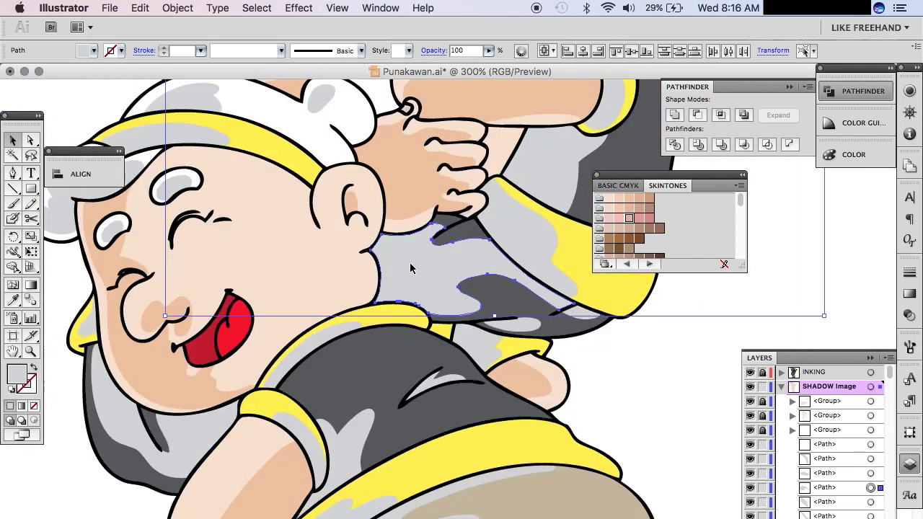
{"action": "left_click", "coordinate": [345, 452], "text": "shift"}
{"action": "scroll", "coordinate": [345, 452], "scroll_direction": "down", "scroll_amount": 2}
{"action": "scroll", "coordinate": [361, 325], "scroll_direction": "up", "scroll_amount": 5}
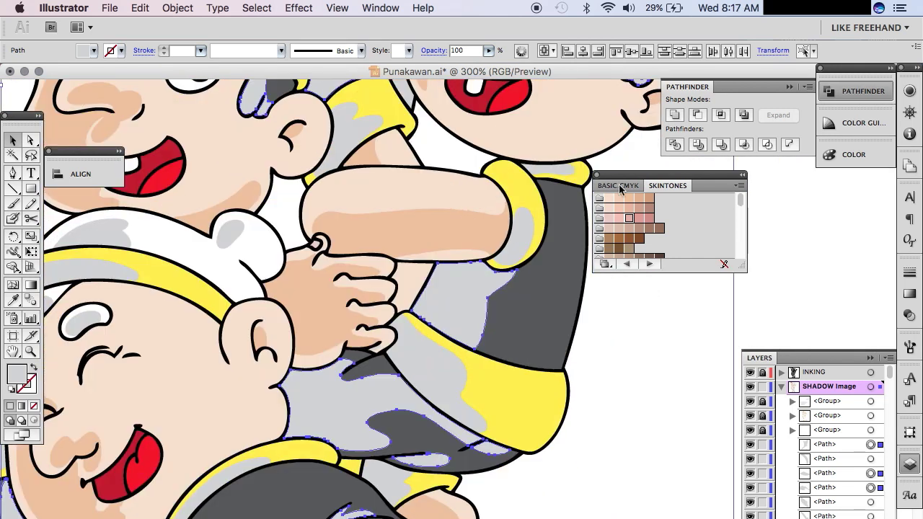
{"action": "left_click", "coordinate": [618, 185]}
Step: Fill the selected shadow shapes with dark grey, then clear the selection
{"action": "left_click", "coordinate": [619, 238]}
{"action": "scroll", "coordinate": [447, 252], "scroll_direction": "up", "scroll_amount": 2}
{"action": "left_click", "coordinate": [448, 250], "text": "alt"}
{"action": "scroll", "coordinate": [462, 289], "scroll_direction": "down", "scroll_amount": 10}
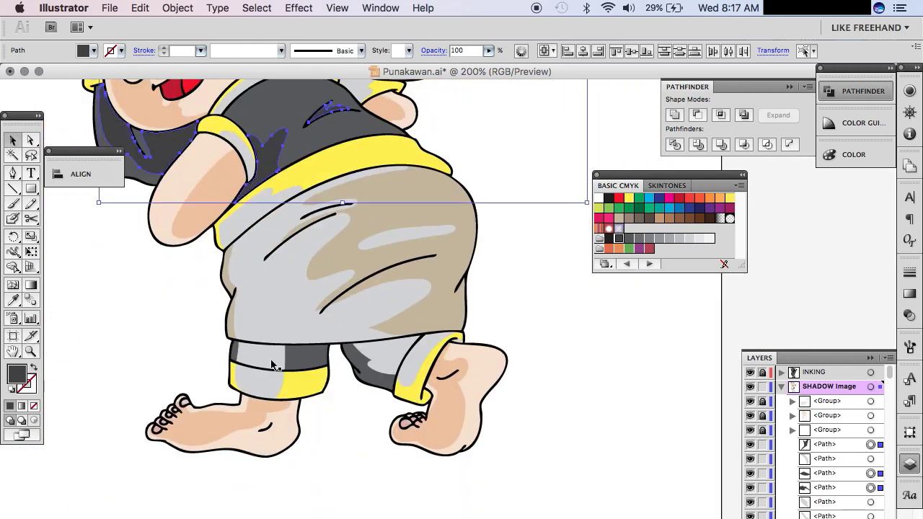
{"action": "left_click", "coordinate": [524, 297]}
{"action": "scroll", "coordinate": [524, 297], "scroll_direction": "up", "scroll_amount": 10}
{"action": "scroll", "coordinate": [396, 300], "scroll_direction": "up", "scroll_amount": 5}
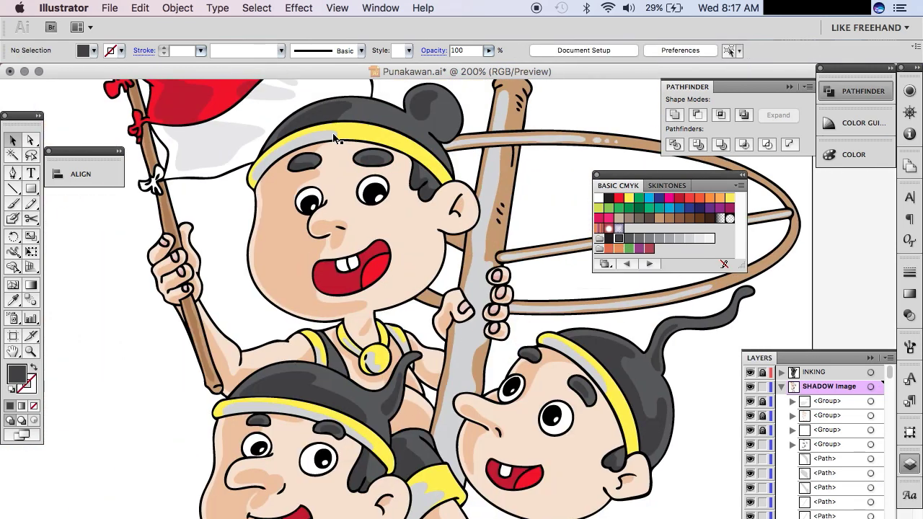
Step: Recolour the shirt and band highlight paths on both characters orange
{"action": "left_click", "coordinate": [309, 303]}
{"action": "left_click", "coordinate": [381, 274], "text": "shift"}
{"action": "scroll", "coordinate": [382, 325], "scroll_direction": "down", "scroll_amount": 5}
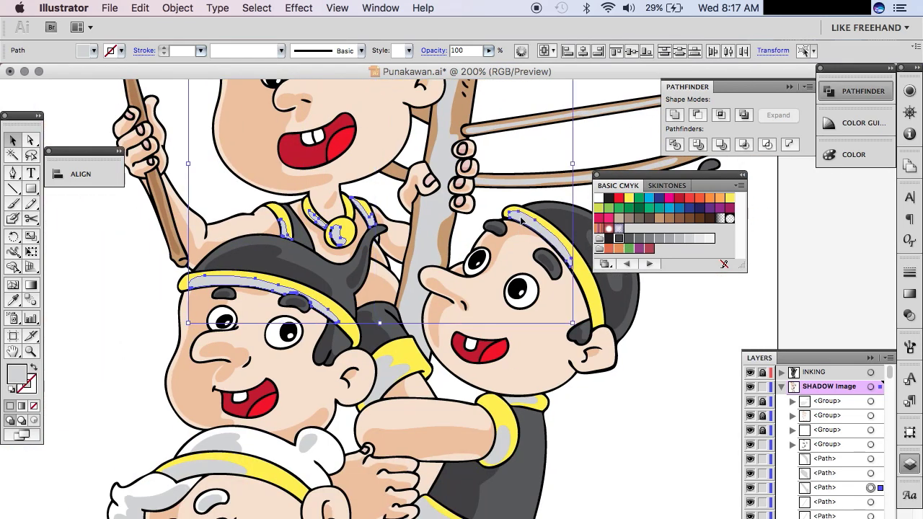
{"action": "scroll", "coordinate": [390, 431], "scroll_direction": "right", "scroll_amount": 3}
{"action": "scroll", "coordinate": [390, 431], "scroll_direction": "down", "scroll_amount": 3}
{"action": "left_click", "coordinate": [404, 448], "text": "shift"}
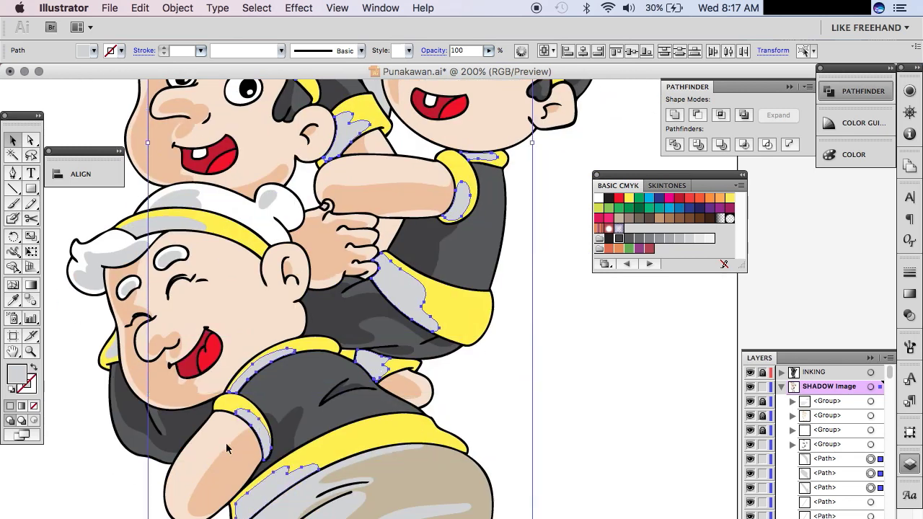
{"action": "scroll", "coordinate": [413, 470], "scroll_direction": "down", "scroll_amount": 4}
{"action": "left_click", "coordinate": [720, 197]}
{"action": "scroll", "coordinate": [548, 220], "scroll_direction": "up", "scroll_amount": 3}
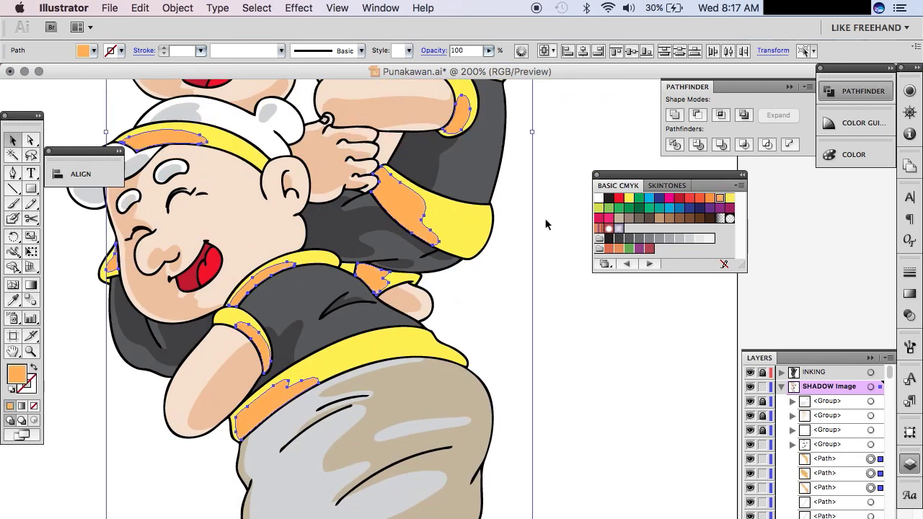
{"action": "left_click", "coordinate": [548, 220]}
{"action": "scroll", "coordinate": [548, 220], "scroll_direction": "up", "scroll_amount": 10}
{"action": "scroll", "coordinate": [390, 264], "scroll_direction": "up", "scroll_amount": 5}
{"action": "scroll", "coordinate": [390, 258], "scroll_direction": "down", "scroll_amount": 2}
{"action": "scroll", "coordinate": [390, 259], "scroll_direction": "right", "scroll_amount": 3}
Step: Fill the pole and rung highlight paths with brown
{"action": "left_click", "coordinate": [497, 145]}
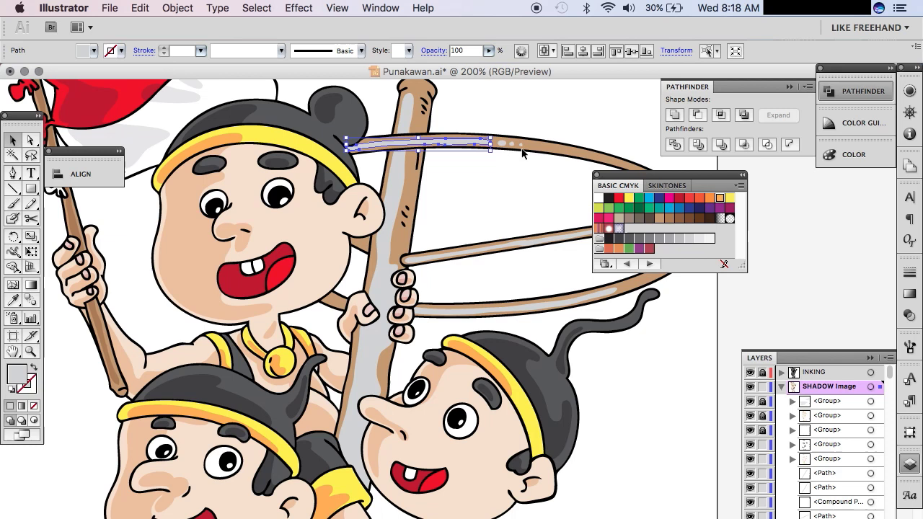
{"action": "left_click", "coordinate": [465, 142], "text": "shift"}
{"action": "scroll", "coordinate": [554, 225], "scroll_direction": "down", "scroll_amount": 1}
{"action": "scroll", "coordinate": [554, 226], "scroll_direction": "left", "scroll_amount": 1}
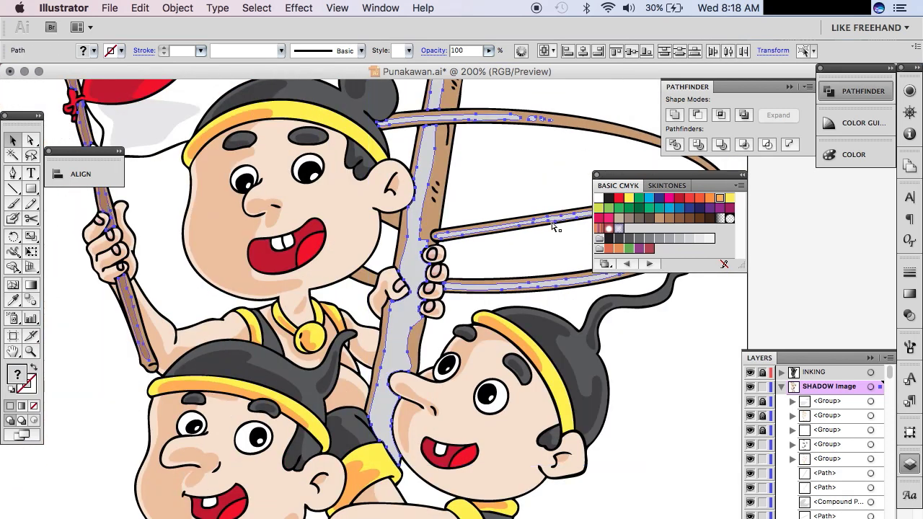
{"action": "left_click", "coordinate": [679, 217]}
Step: Zoom in and fill the white headband shape with light grey
{"action": "key", "text": "super+1"}
{"action": "scroll", "coordinate": [650, 423], "scroll_direction": "down", "scroll_amount": 3}
{"action": "left_click", "coordinate": [649, 423]}
{"action": "mouse_move", "coordinate": [206, 295]}
{"action": "left_mouse_down"}
{"action": "mouse_move", "coordinate": [449, 324]}
{"action": "mouse_move", "coordinate": [525, 432]}
{"action": "left_mouse_up"}
{"action": "left_click", "coordinate": [449, 323]}
{"action": "left_click", "coordinate": [690, 238]}
Step: Recolour the pants highlight paths brown and clear the selection
{"action": "key", "text": "super+1"}
{"action": "key", "text": "z"}
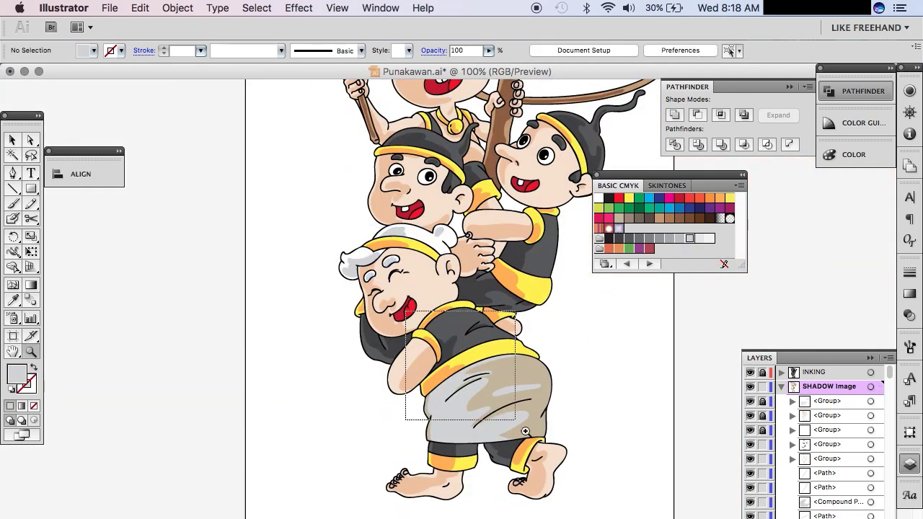
{"action": "left_click", "coordinate": [515, 299], "text": "super"}
{"action": "left_click", "coordinate": [629, 218]}
{"action": "key", "text": "super+1"}
{"action": "left_click_drag", "start_coordinate": [498, 403], "coordinate": [581, 433]}
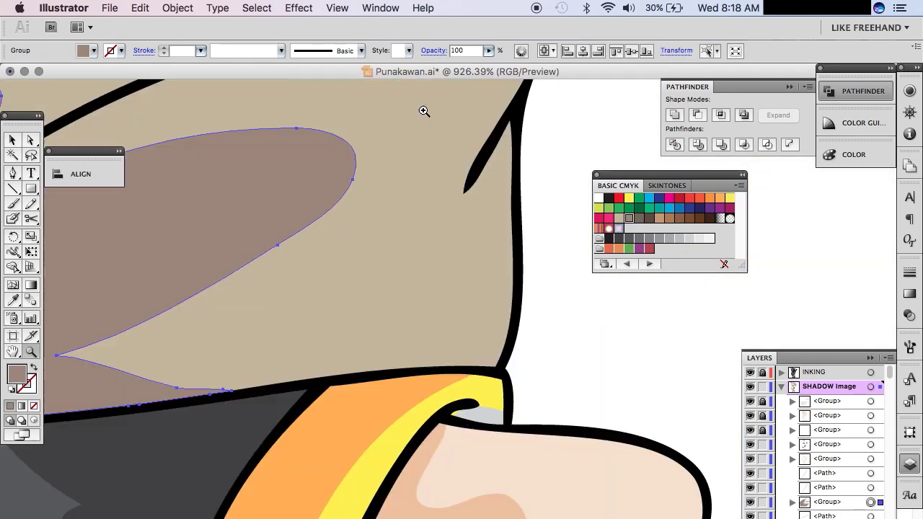
{"action": "left_click", "coordinate": [391, 408], "text": "super"}
Step: Zoom out to view the whole figure, briefly selecting and deselecting all artwork
{"action": "key", "text": "super+shift+a"}
{"action": "key", "text": "super+minus"}
{"action": "key", "text": "super+minus"}
{"action": "key", "text": "super+minus"}
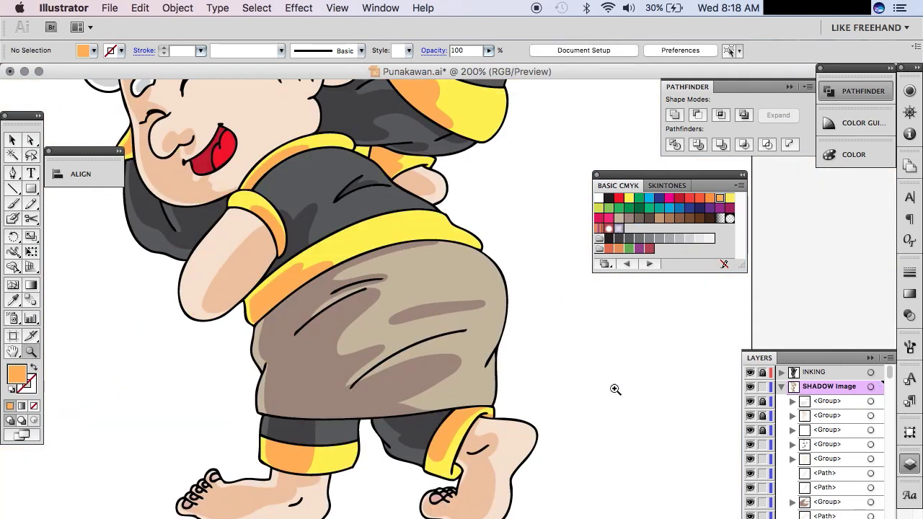
{"action": "scroll", "coordinate": [616, 389], "scroll_direction": "up", "scroll_amount": 5}
{"action": "scroll", "coordinate": [615, 389], "scroll_direction": "left", "scroll_amount": 2}
{"action": "key", "text": "super+a"}
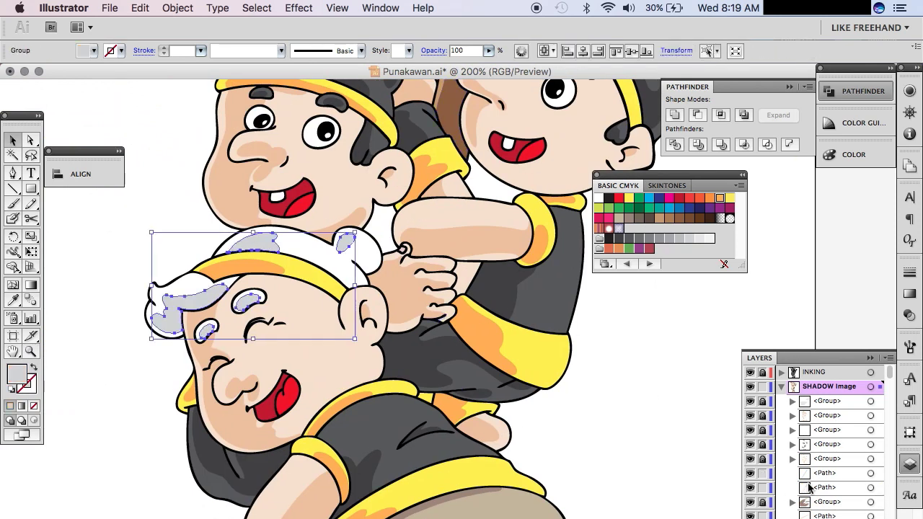
{"action": "scroll", "coordinate": [768, 509], "scroll_direction": "down", "scroll_amount": 5}
{"action": "scroll", "coordinate": [496, 352], "scroll_direction": "up", "scroll_amount": 4}
{"action": "key", "text": "super+shift+a"}
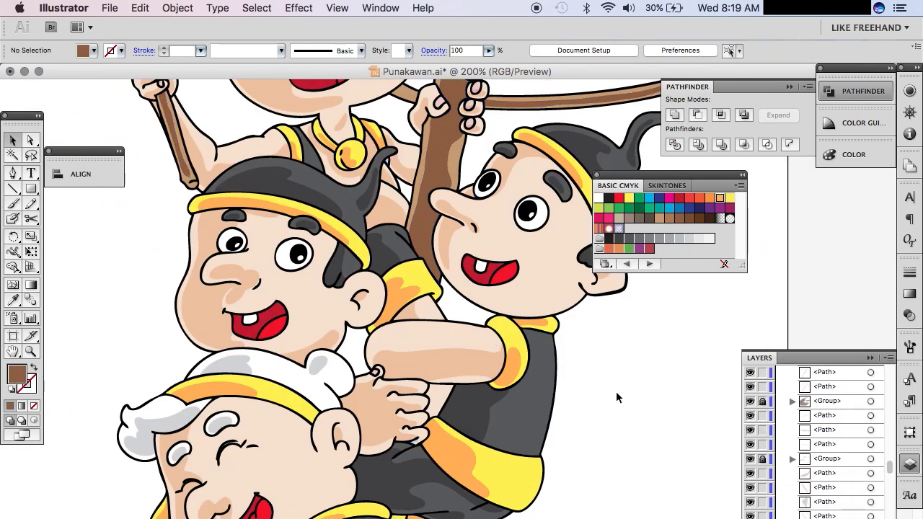
Step: Inspect the small mouth highlight path, then zoom back out to the characters
{"action": "scroll", "coordinate": [613, 396], "scroll_direction": "down", "scroll_amount": 3}
{"action": "scroll", "coordinate": [463, 363], "scroll_direction": "up", "scroll_amount": 10}
{"action": "left_click", "coordinate": [462, 363]}
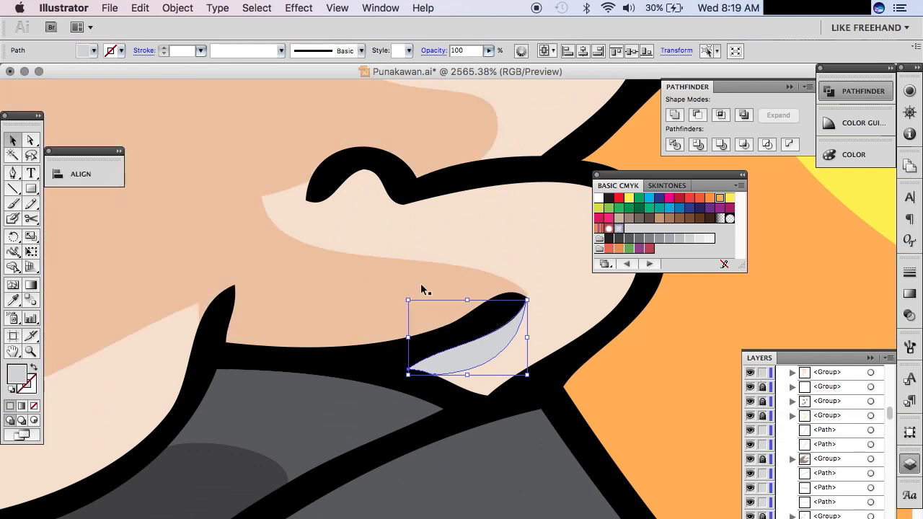
{"action": "key", "text": "super+shift+a"}
{"action": "key", "text": "z"}
{"action": "left_click", "coordinate": [590, 421], "text": "alt"}
{"action": "key", "text": "super+0"}
{"action": "key", "text": "v"}
Step: Check the orange highlights by toggling their visibility, then fit the whole artboard
{"action": "scroll", "coordinate": [376, 312], "scroll_direction": "up", "scroll_amount": 3}
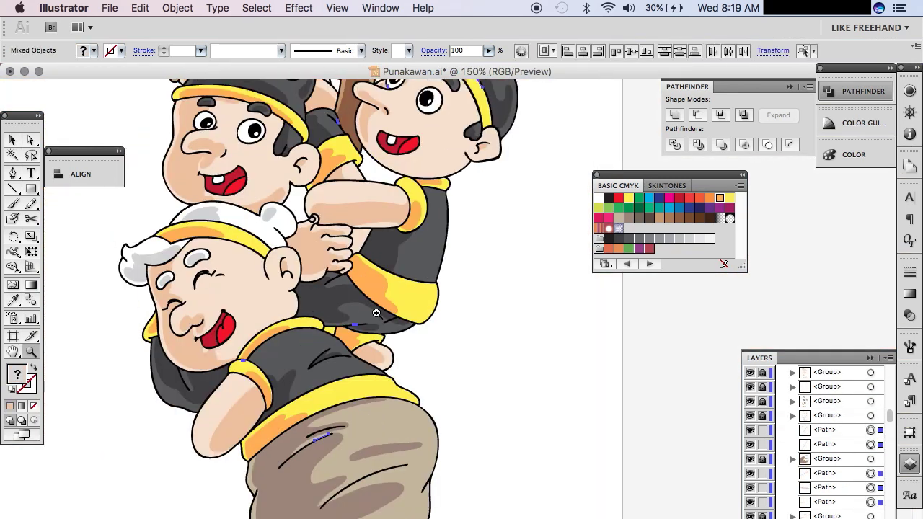
{"action": "scroll", "coordinate": [376, 312], "scroll_direction": "up", "scroll_amount": 5}
{"action": "scroll", "coordinate": [376, 348], "scroll_direction": "up", "scroll_amount": 5}
{"action": "left_click", "coordinate": [368, 388]}
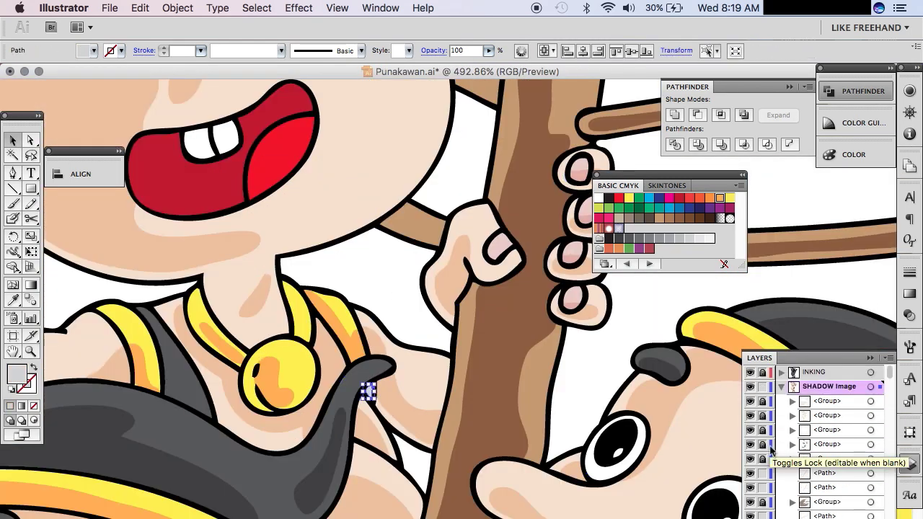
{"action": "left_click", "coordinate": [750, 416]}
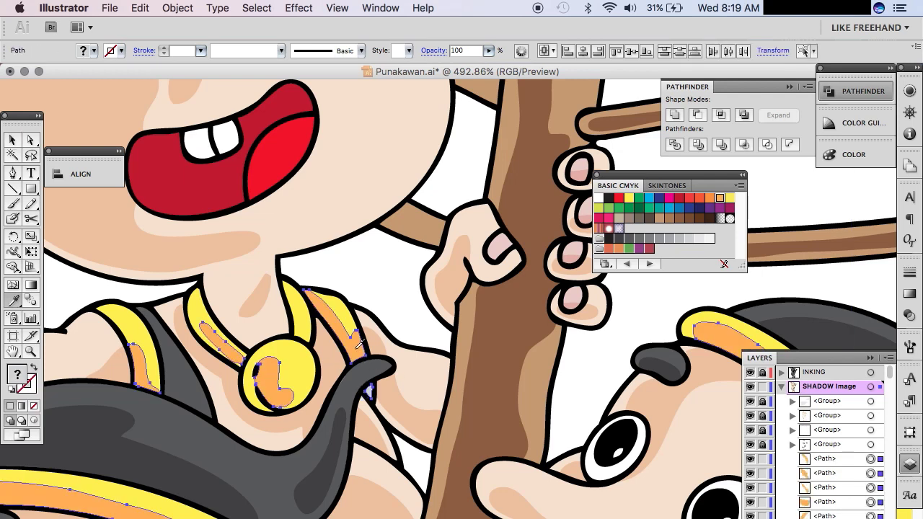
{"action": "scroll", "coordinate": [663, 418], "scroll_direction": "down", "scroll_amount": 2, "text": "alt"}
{"action": "scroll", "coordinate": [663, 418], "scroll_direction": "down", "scroll_amount": 1, "text": "alt"}
{"action": "scroll", "coordinate": [613, 390], "scroll_direction": "down", "scroll_amount": 1, "text": "alt"}
{"action": "scroll", "coordinate": [572, 368], "scroll_direction": "up", "scroll_amount": 4, "text": "alt"}
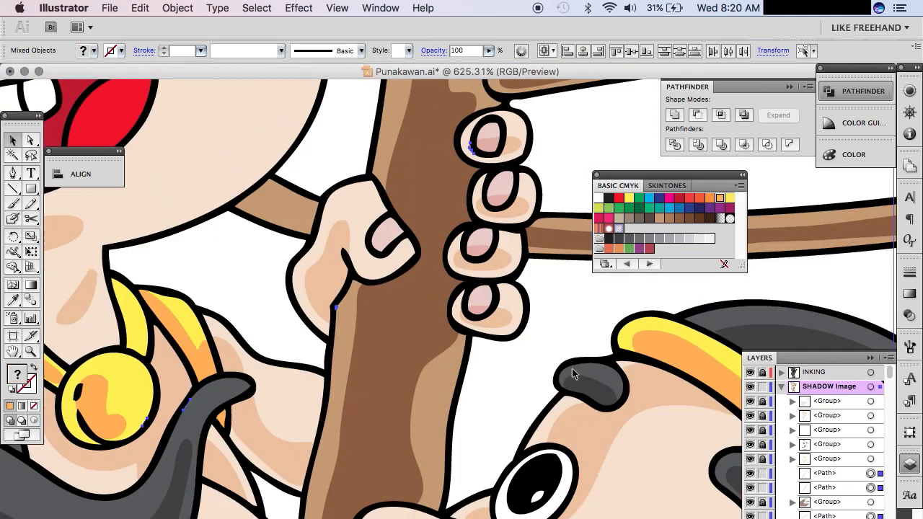
{"action": "scroll", "coordinate": [448, 369], "scroll_direction": "down", "scroll_amount": 3, "text": "alt"}
{"action": "scroll", "coordinate": [448, 369], "scroll_direction": "down", "scroll_amount": 2, "text": "alt"}
{"action": "key", "text": "ctrl+shift+a"}
{"action": "scroll", "coordinate": [577, 382], "scroll_direction": "down", "scroll_amount": 1, "text": "alt"}
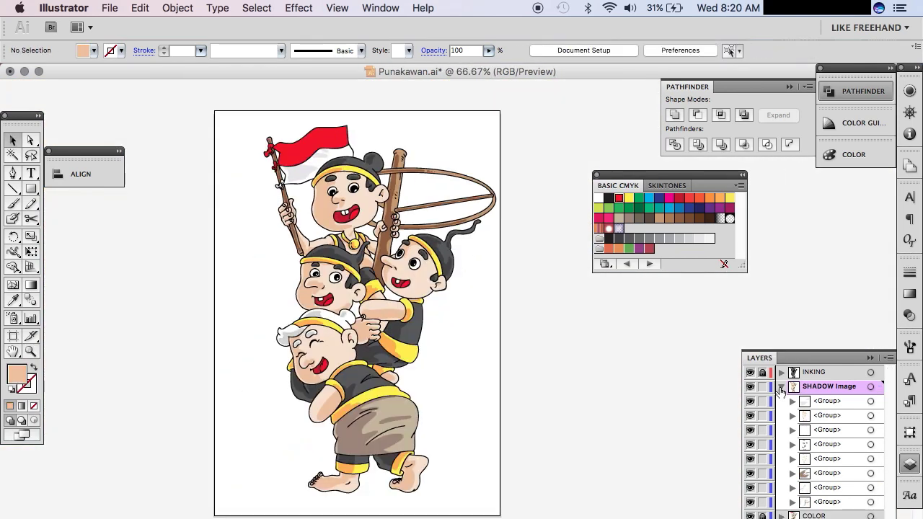
Step: Rename the SHADOW Image layer to SHADING and move FX Image above it, revealing red cheek blushes
{"action": "left_click", "coordinate": [781, 387]}
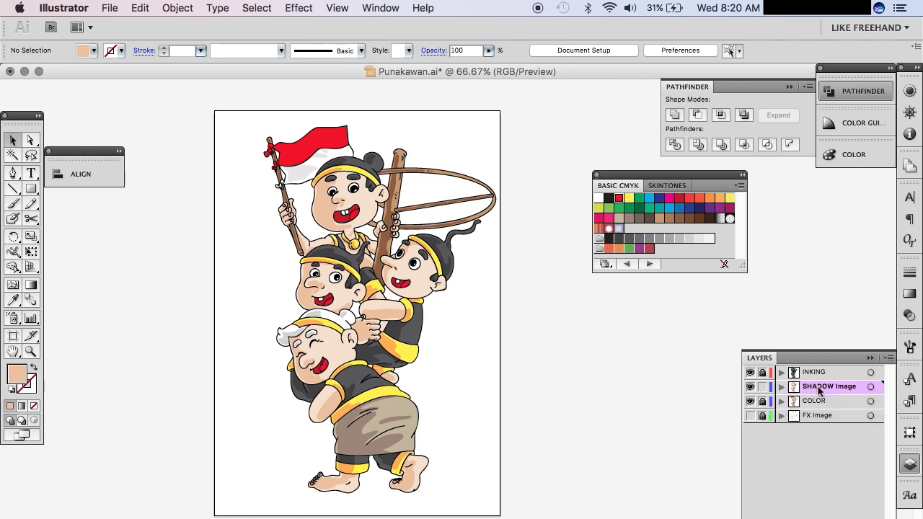
{"action": "double_click", "coordinate": [820, 387]}
{"action": "type", "text": "SHADING"}
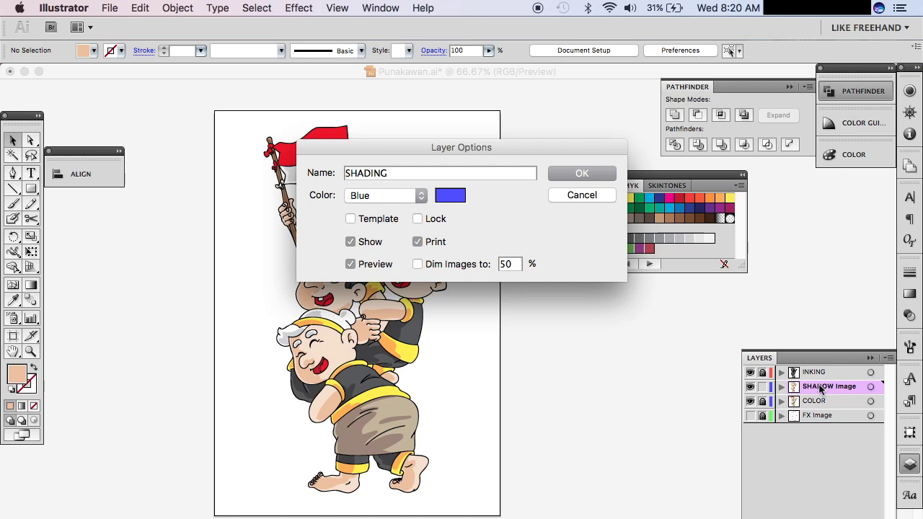
{"action": "key", "text": "Return"}
{"action": "left_click_drag", "start_coordinate": [817, 416], "coordinate": [799, 381]}
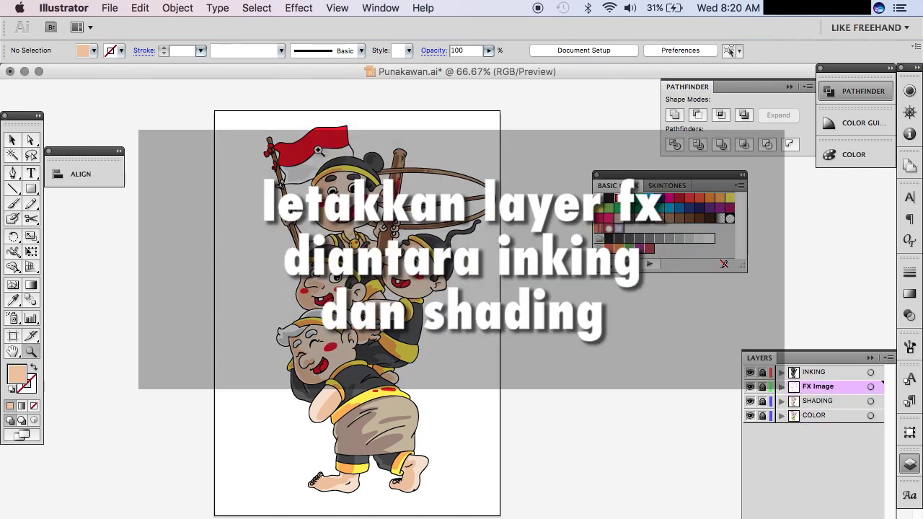
{"action": "left_click_drag", "start_coordinate": [472, 333], "coordinate": [471, 332]}
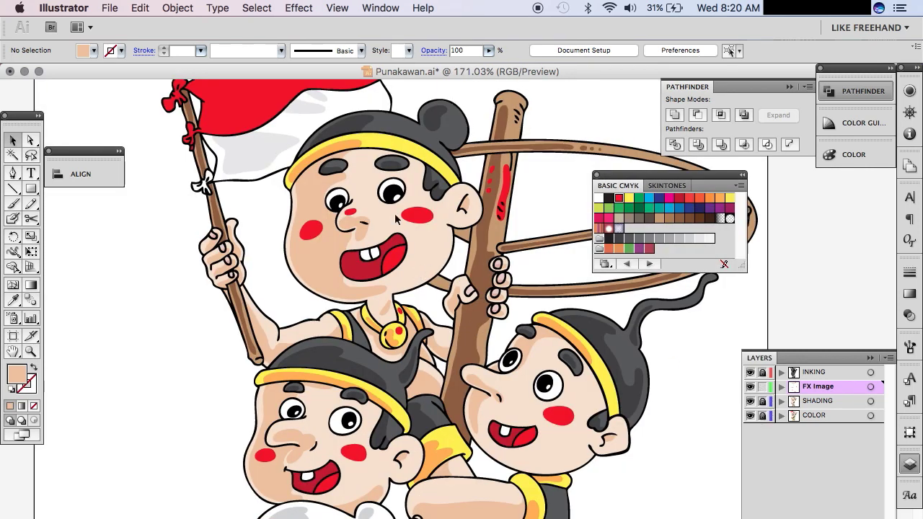
Step: Recolour the top character's red cheek blushes to a pale cream skin tone
{"action": "scroll", "coordinate": [276, 209], "scroll_direction": "right", "scroll_amount": 2}
{"action": "scroll", "coordinate": [276, 209], "scroll_direction": "down", "scroll_amount": 1}
{"action": "left_click_drag", "start_coordinate": [218, 173], "coordinate": [286, 207]}
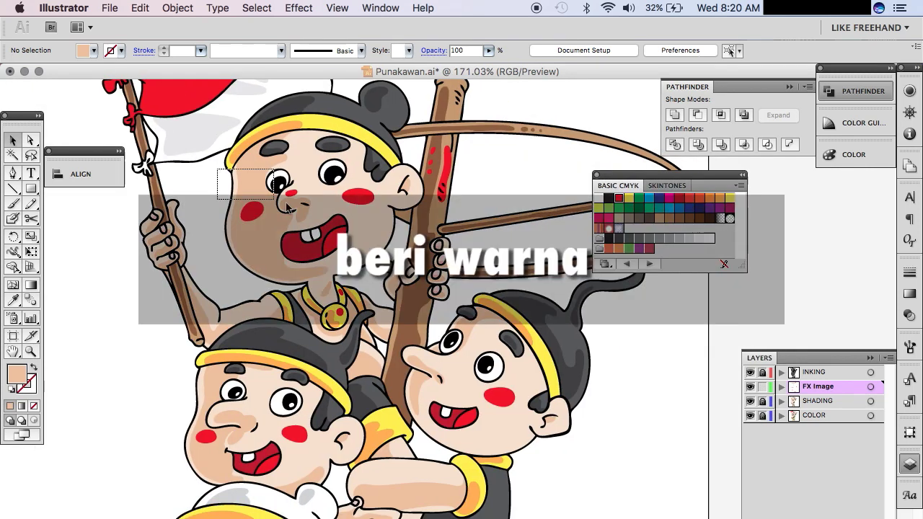
{"action": "left_click_drag", "start_coordinate": [374, 241], "coordinate": [382, 242]}
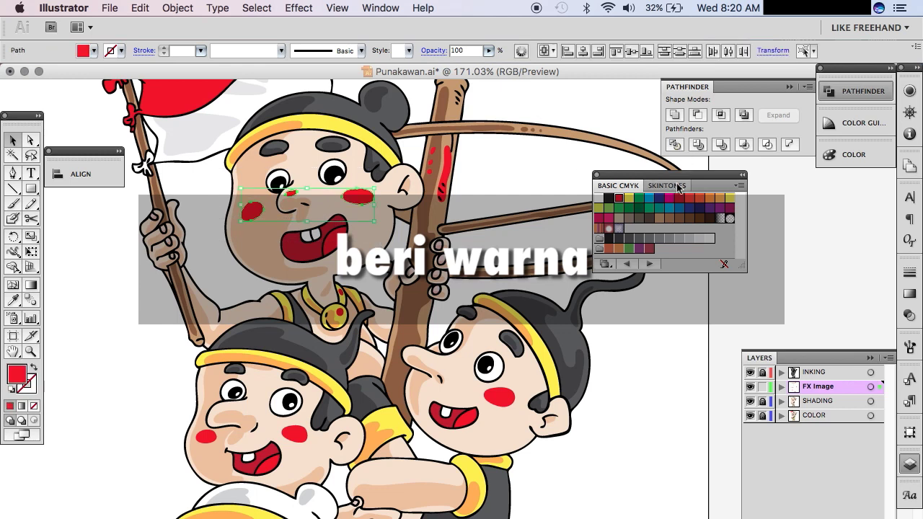
{"action": "left_click", "coordinate": [659, 219]}
{"action": "left_click", "coordinate": [668, 199]}
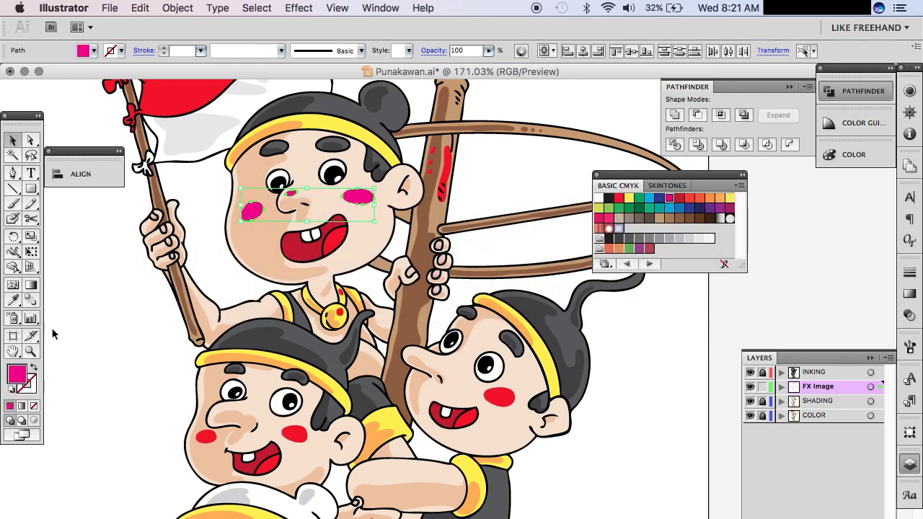
{"action": "left_click", "coordinate": [20, 380]}
{"action": "key", "text": "i"}
{"action": "left_click", "coordinate": [373, 229]}
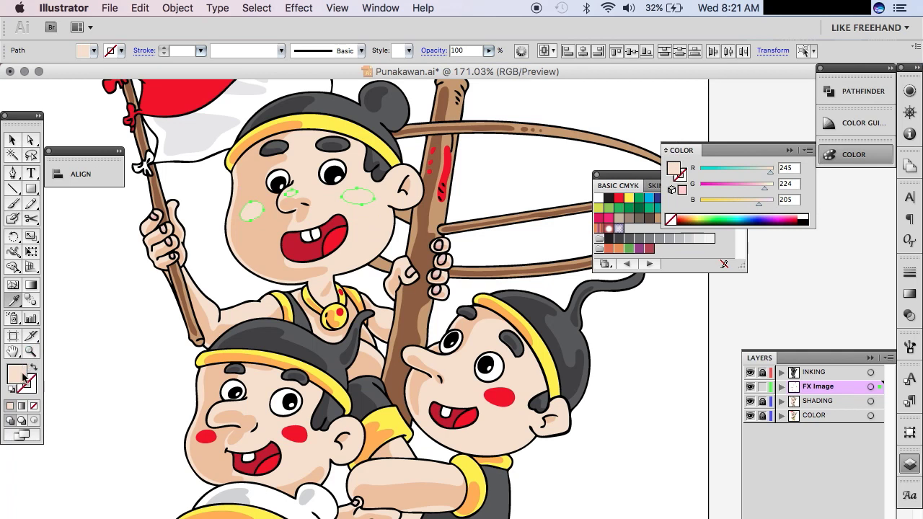
{"action": "double_click", "coordinate": [24, 376]}
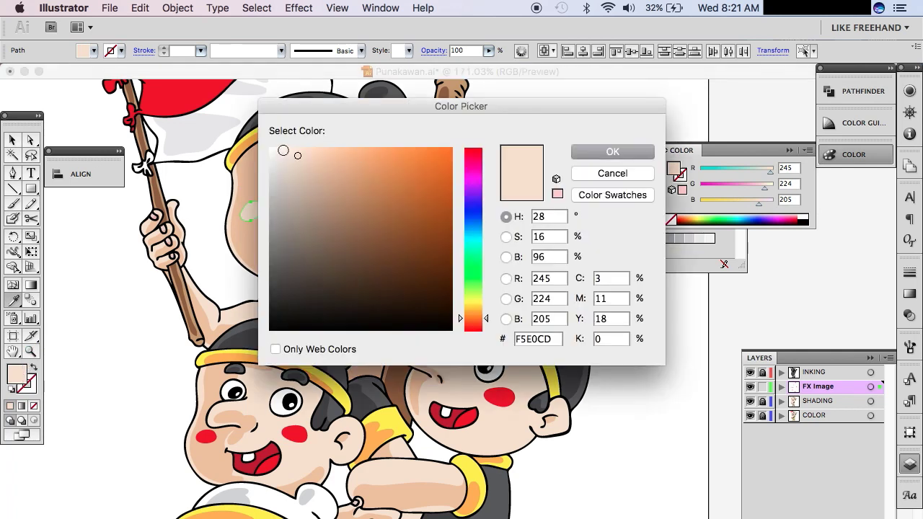
{"action": "left_click", "coordinate": [283, 150]}
{"action": "left_click", "coordinate": [613, 153]}
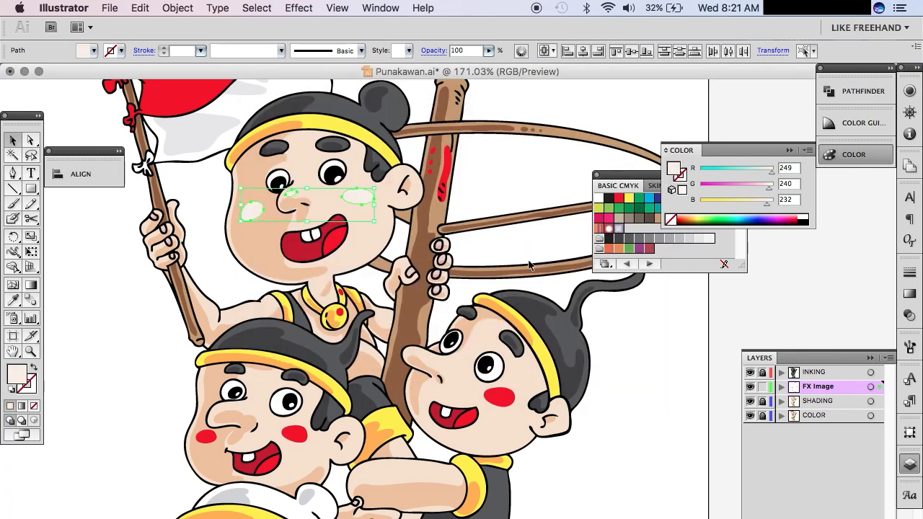
Step: Change the red streak on the stick to a tan colour
{"action": "scroll", "coordinate": [509, 402], "scroll_direction": "down", "scroll_amount": 5}
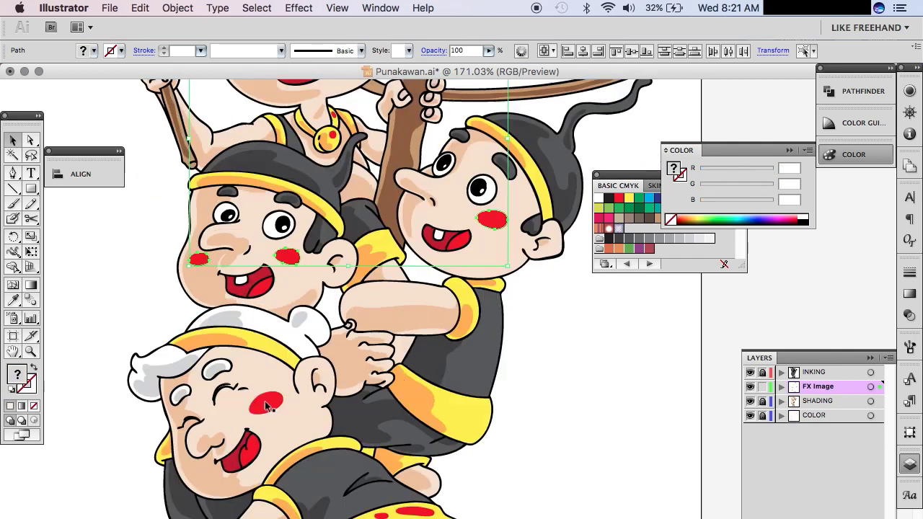
{"action": "scroll", "coordinate": [490, 324], "scroll_direction": "up", "scroll_amount": 5}
{"action": "left_click", "coordinate": [431, 202]}
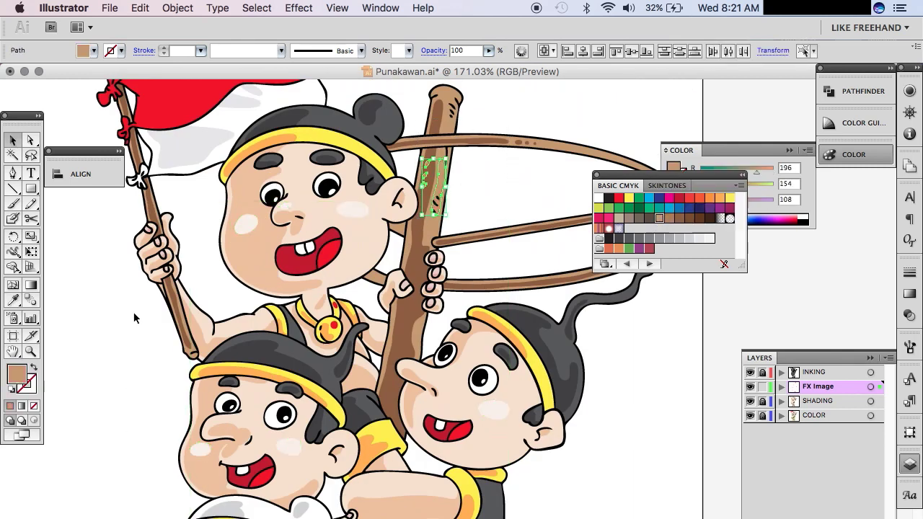
{"action": "double_click", "coordinate": [17, 373]}
{"action": "key", "text": "Return"}
Step: Give the headband a paler yellow fill through the Color Picker
{"action": "scroll", "coordinate": [520, 124], "scroll_direction": "down", "scroll_amount": 5}
{"action": "left_click", "coordinate": [368, 395]}
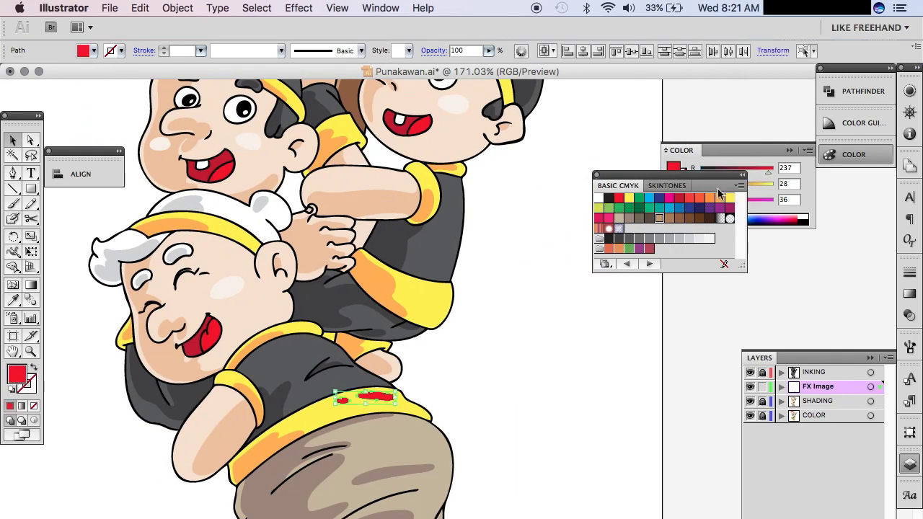
{"action": "left_click", "coordinate": [629, 198]}
{"action": "double_click", "coordinate": [17, 374]}
{"action": "left_click", "coordinate": [320, 157]}
{"action": "key", "text": "Return"}
Step: Clear the selection and zoom out to see the whole page
{"action": "scroll", "coordinate": [384, 416], "scroll_direction": "up", "scroll_amount": 5}
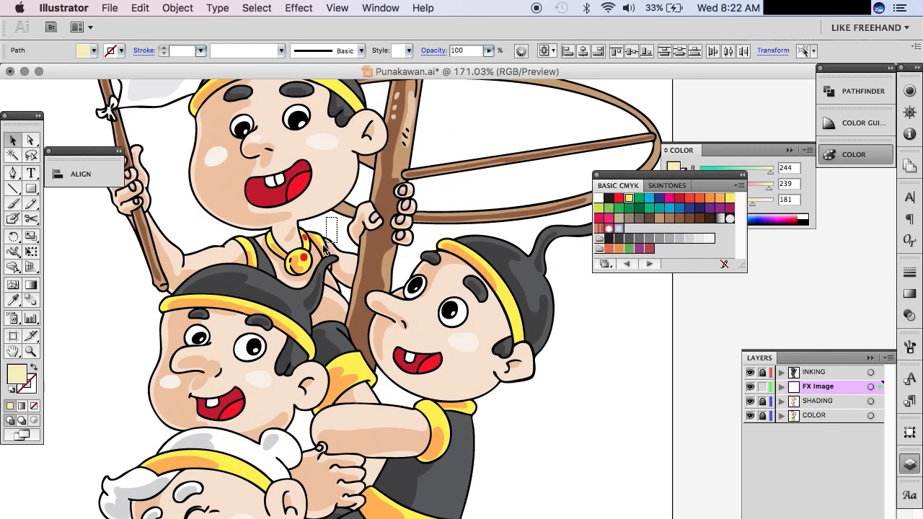
{"action": "scroll", "coordinate": [385, 416], "scroll_direction": "down", "scroll_amount": 5}
{"action": "key", "text": "ctrl+shift+a"}
{"action": "key", "text": "ctrl+1"}
{"action": "key", "text": "z"}
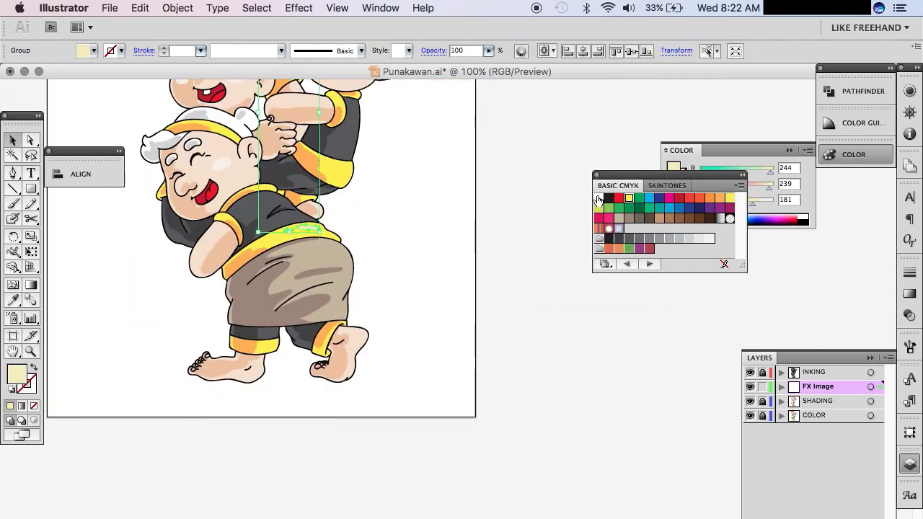
{"action": "key", "text": "ctrl+minus"}
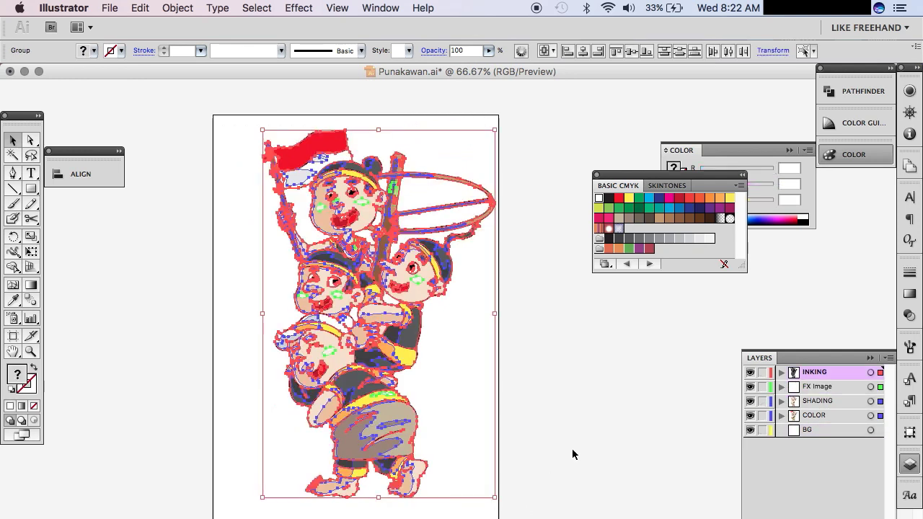
Step: Merge all the SHADING layer artwork into a single group
{"action": "left_click", "coordinate": [780, 415]}
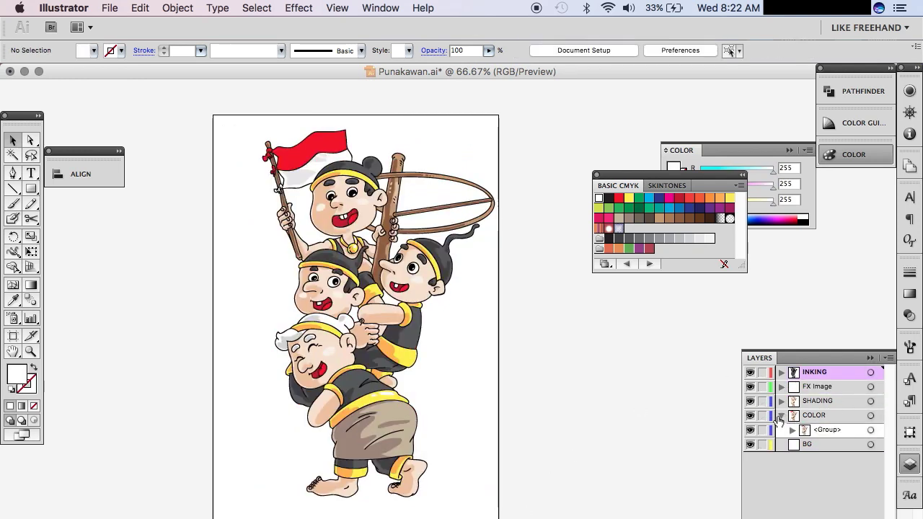
{"action": "left_click", "coordinate": [781, 402]}
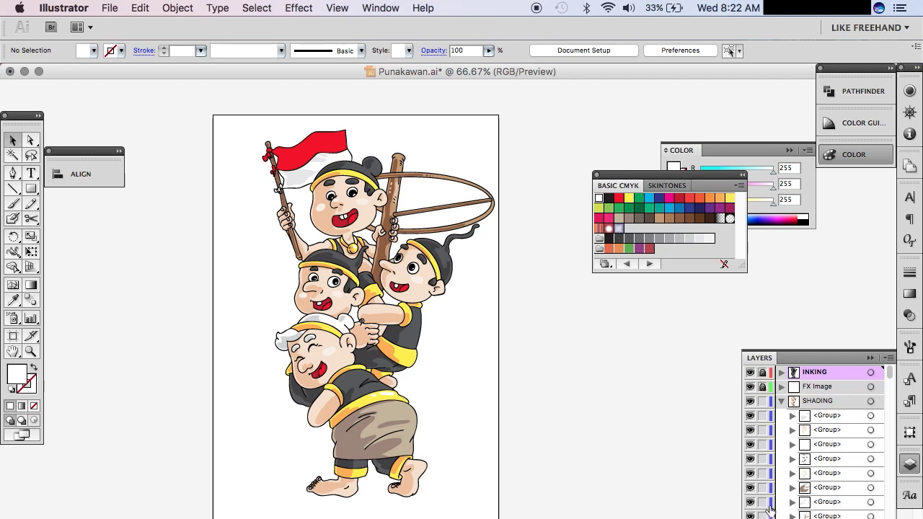
{"action": "key", "text": "ctrl+a"}
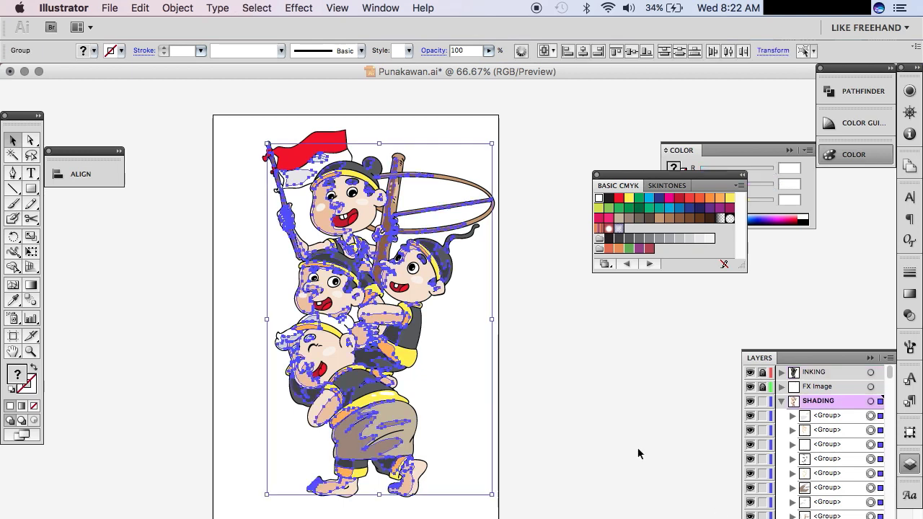
{"action": "key", "text": "ctrl+g"}
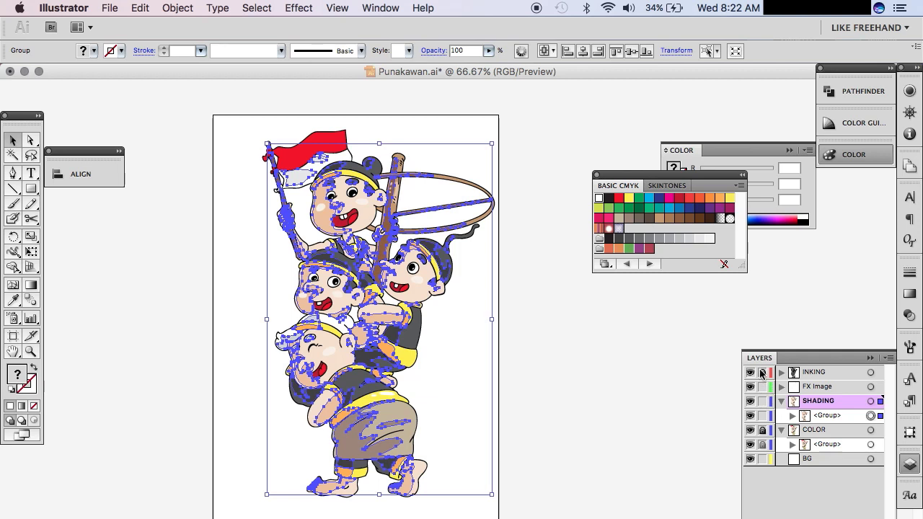
Step: Group all artwork and centre it horizontally and vertically on the artboard
{"action": "left_click", "coordinate": [781, 372]}
{"action": "left_click", "coordinate": [781, 401]}
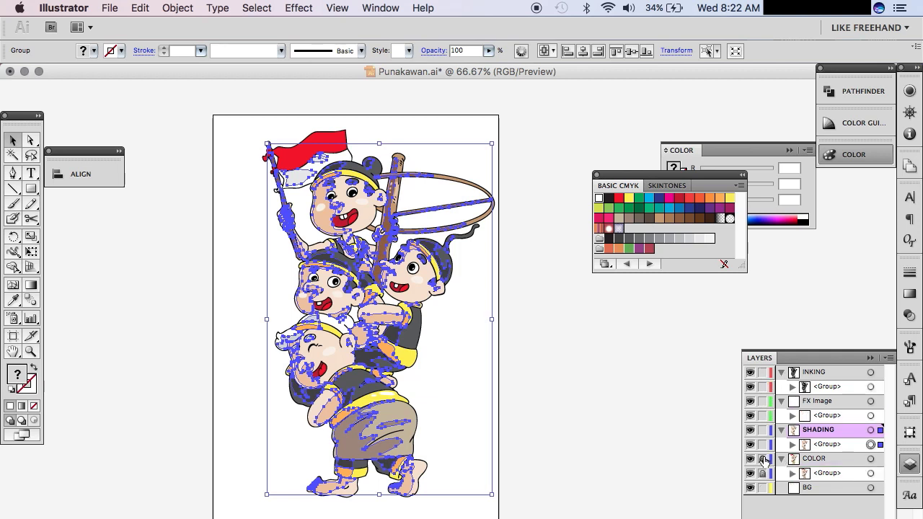
{"action": "left_click", "coordinate": [609, 339]}
{"action": "key", "text": "ctrl+a"}
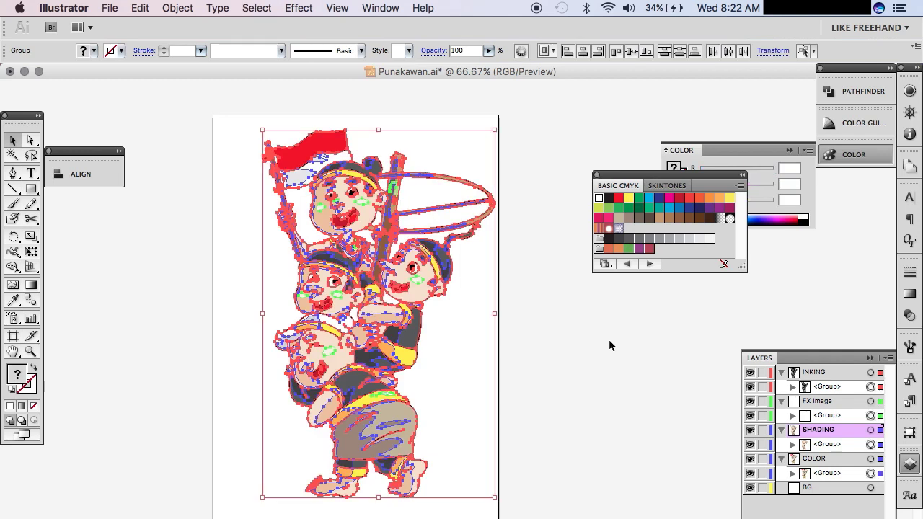
{"action": "key", "text": "ctrl+g"}
{"action": "left_click", "coordinate": [583, 52]}
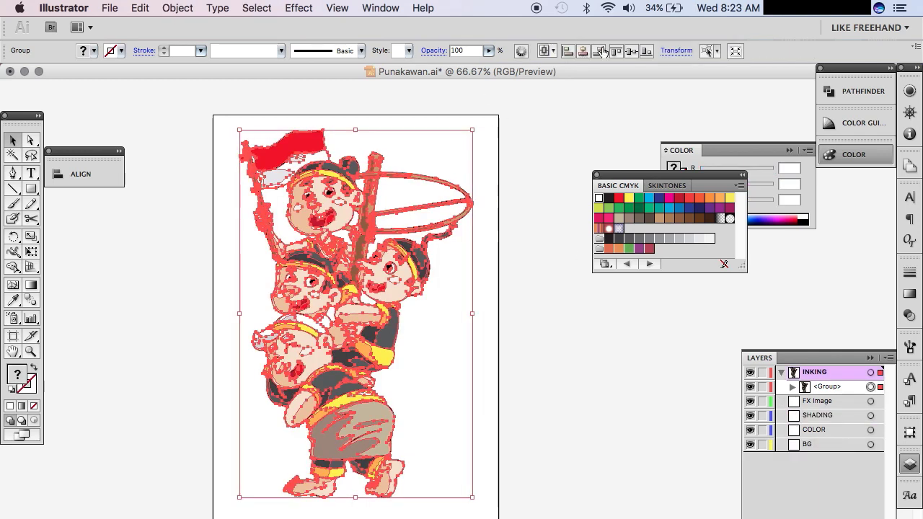
{"action": "left_click", "coordinate": [629, 52]}
{"action": "left_click", "coordinate": [556, 159]}
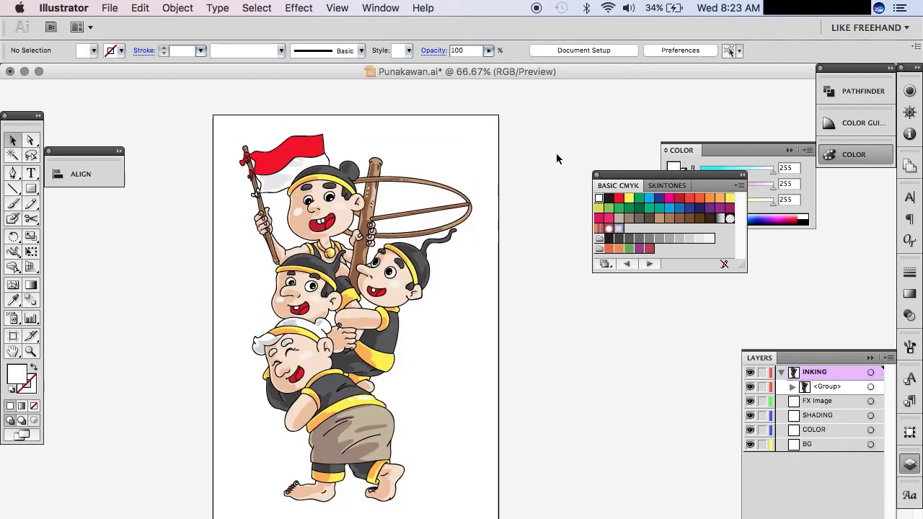
Step: Ungroup the artwork into four groups and move them back into their own layers
{"action": "key", "text": "super+a"}
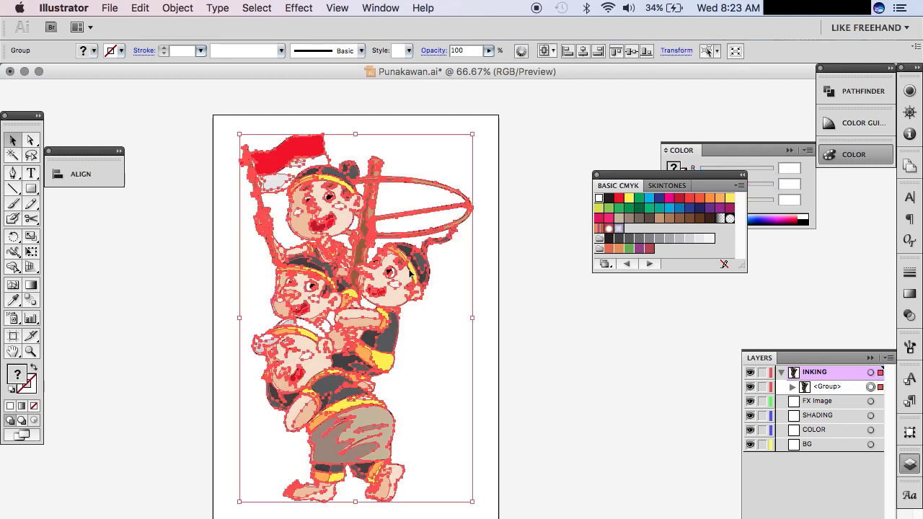
{"action": "key", "text": "shift+super+g"}
{"action": "left_click", "coordinate": [605, 360]}
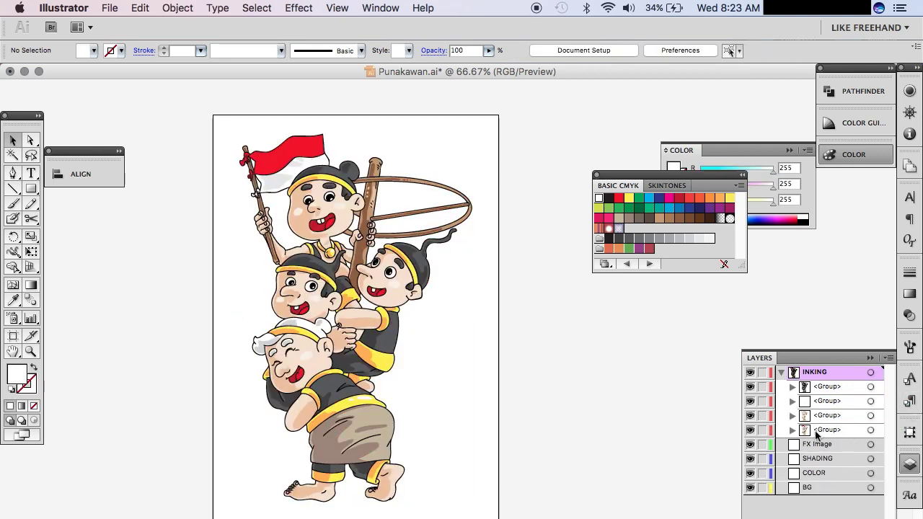
{"action": "mouse_move", "coordinate": [817, 433]}
{"action": "left_mouse_down"}
{"action": "mouse_move", "coordinate": [815, 474]}
{"action": "mouse_move", "coordinate": [820, 417]}
{"action": "left_mouse_up"}
{"action": "left_click", "coordinate": [817, 421]}
{"action": "left_click", "coordinate": [819, 404]}
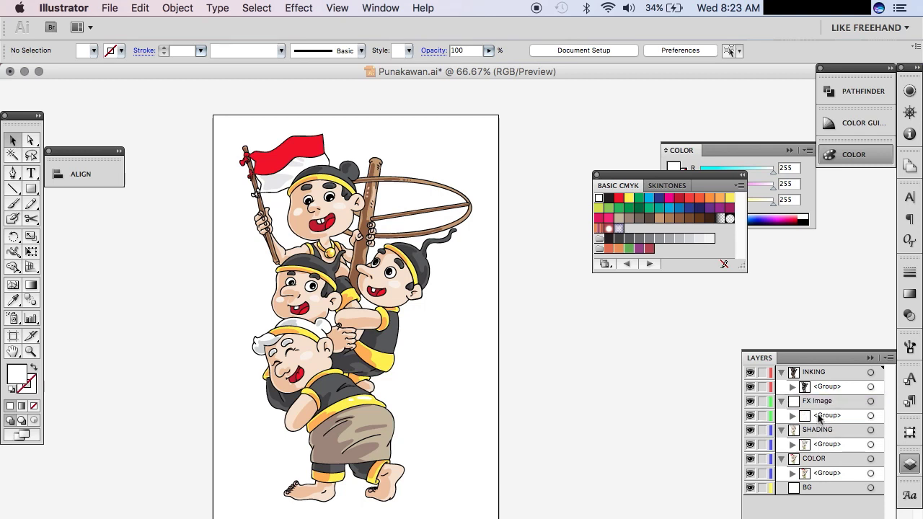
Step: Collapse the INKING, FX Image, SHADING and COLOR layers and make BG active
{"action": "left_click", "coordinate": [781, 373]}
{"action": "left_click", "coordinate": [781, 387]}
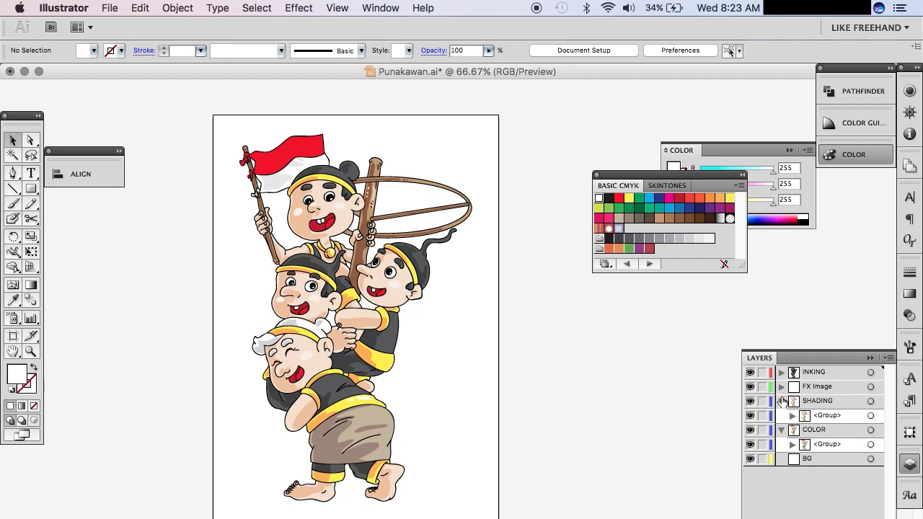
{"action": "left_click", "coordinate": [782, 416]}
{"action": "left_click", "coordinate": [816, 430]}
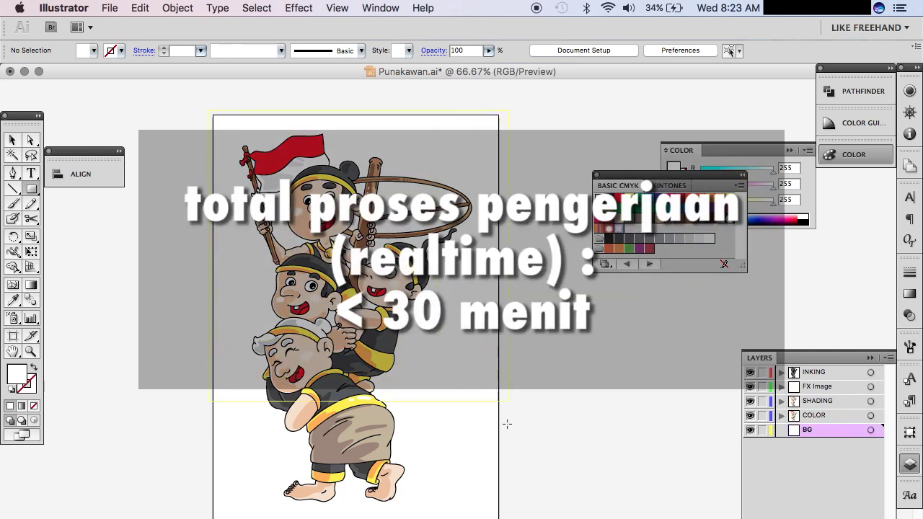
Step: Fill the BG rectangle with green and centre it horizontally on the artboard
{"action": "key", "text": "ctrl+a"}
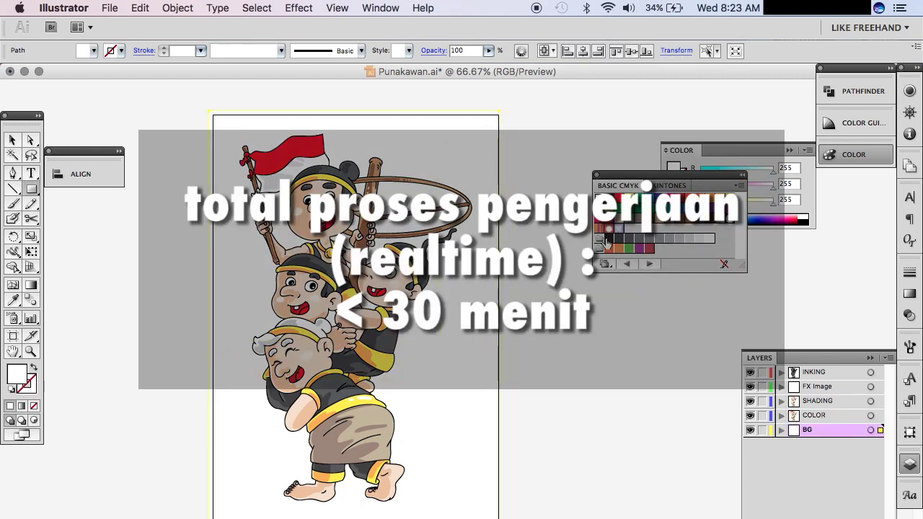
{"action": "left_click", "coordinate": [617, 226]}
{"action": "left_click", "coordinate": [610, 209]}
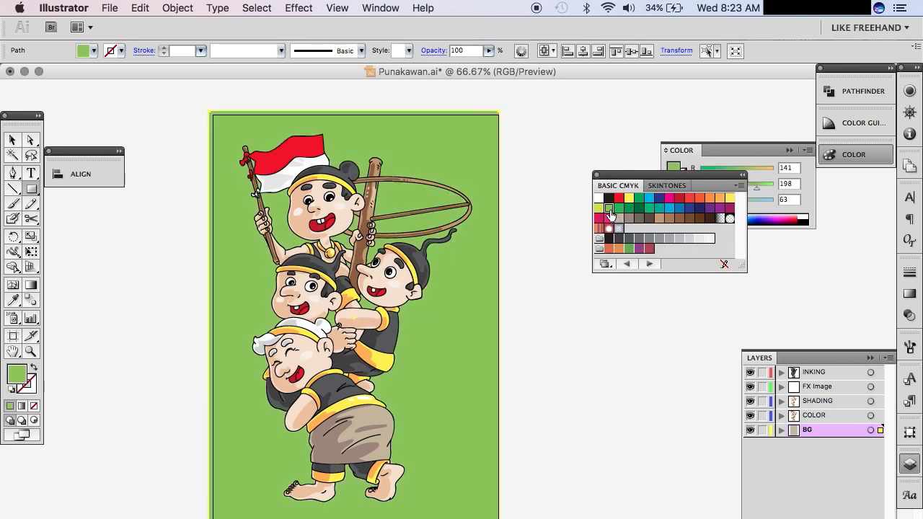
{"action": "key", "text": "v"}
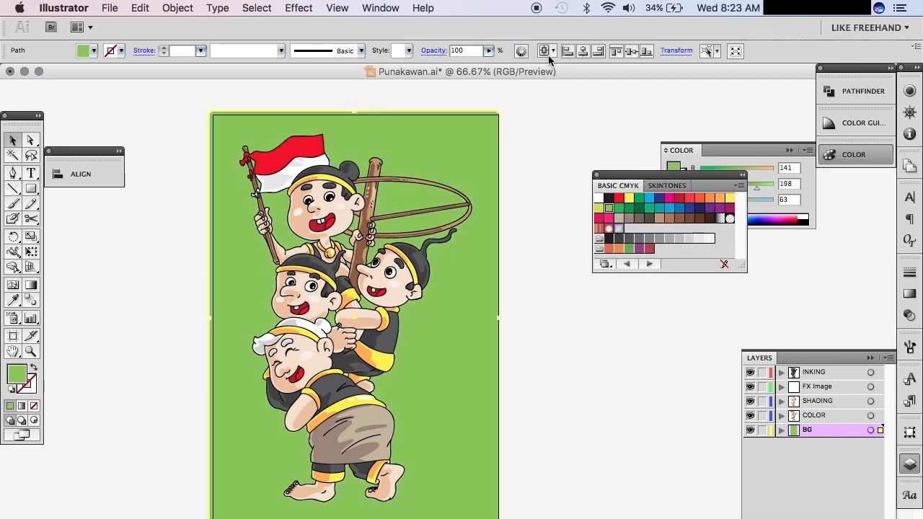
{"action": "left_click", "coordinate": [584, 53]}
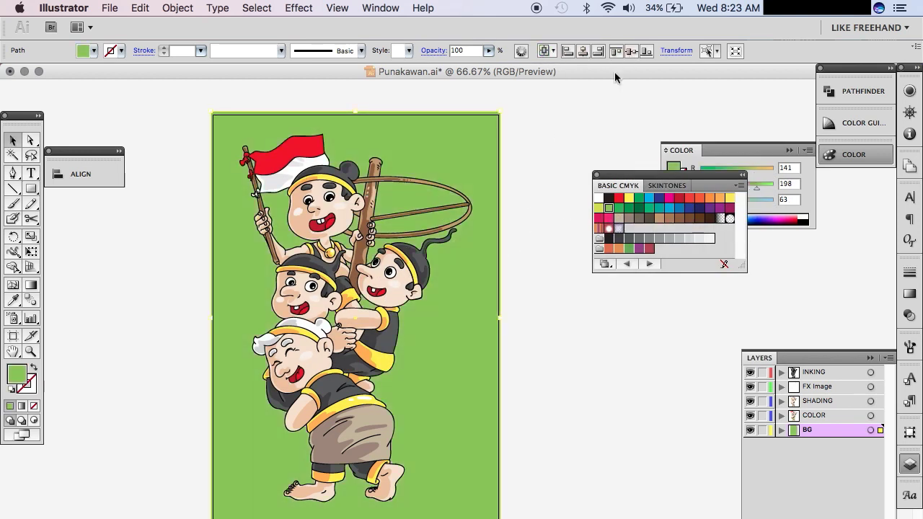
{"action": "left_click", "coordinate": [588, 109]}
Step: Save the finished illustration with File > Save
{"action": "scroll", "coordinate": [576, 427], "scroll_direction": "left", "scroll_amount": 2}
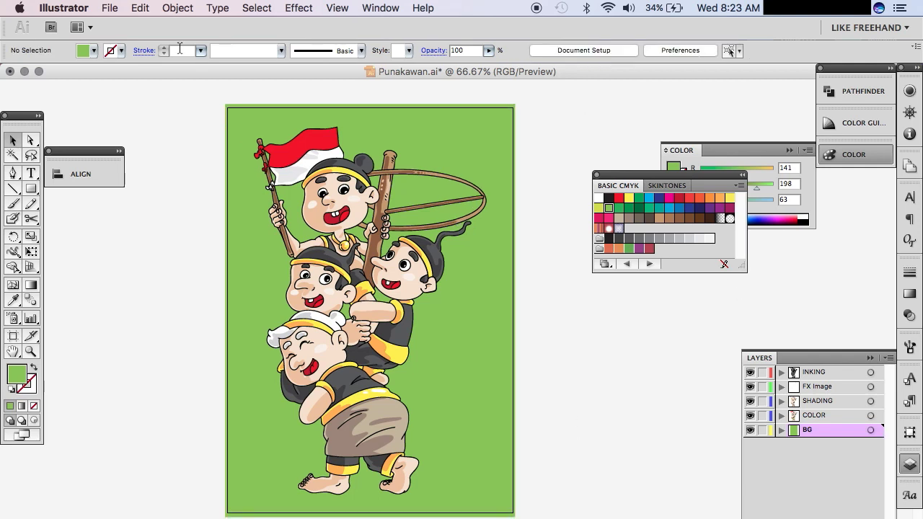
{"action": "left_click", "coordinate": [109, 8]}
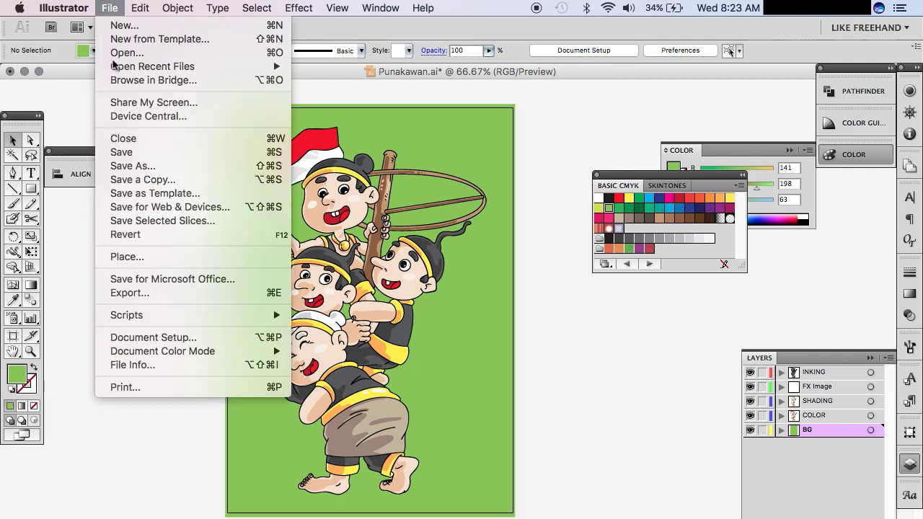
{"action": "left_click", "coordinate": [123, 152]}
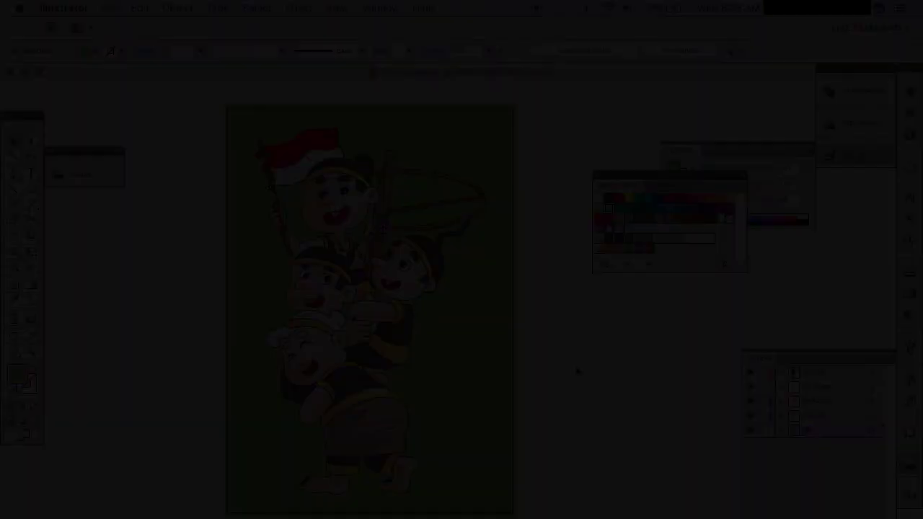